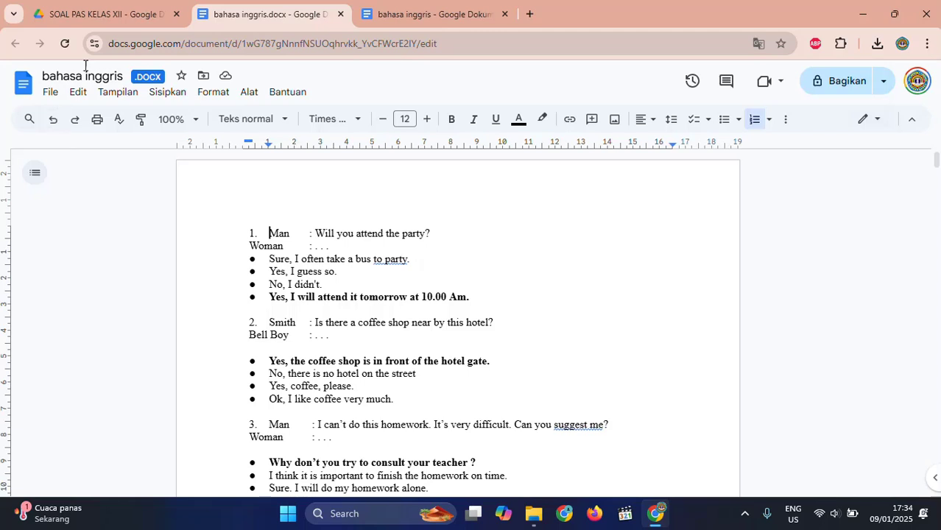
Compare the available menus and question formatting in the DOCX and Google Docs versions of bahasa inggris.
{"action": "left_click", "coordinate": [428, 14]}
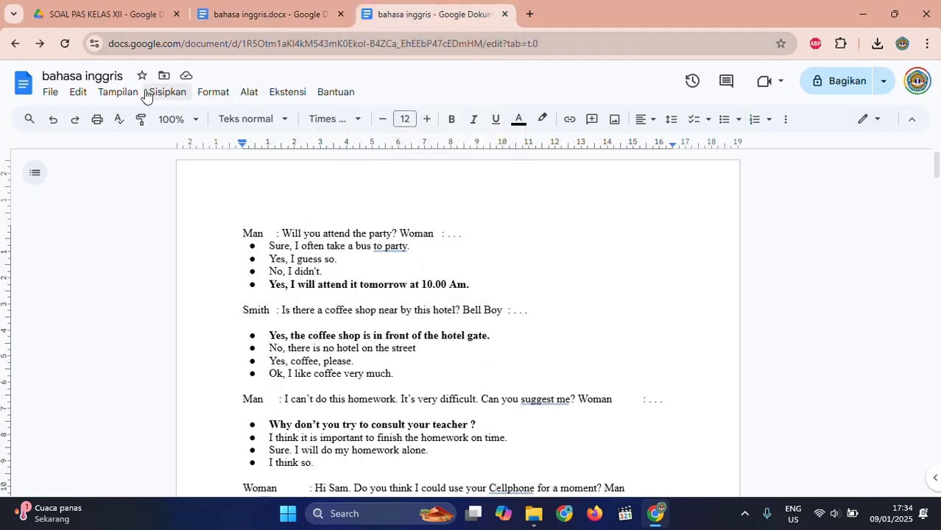
{"action": "left_click", "coordinate": [256, 17]}
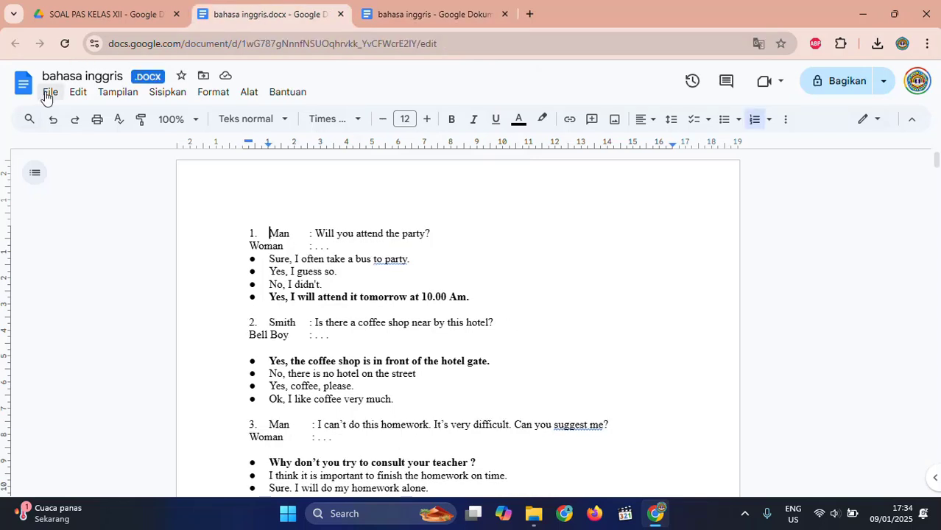
{"action": "left_click", "coordinate": [49, 95]}
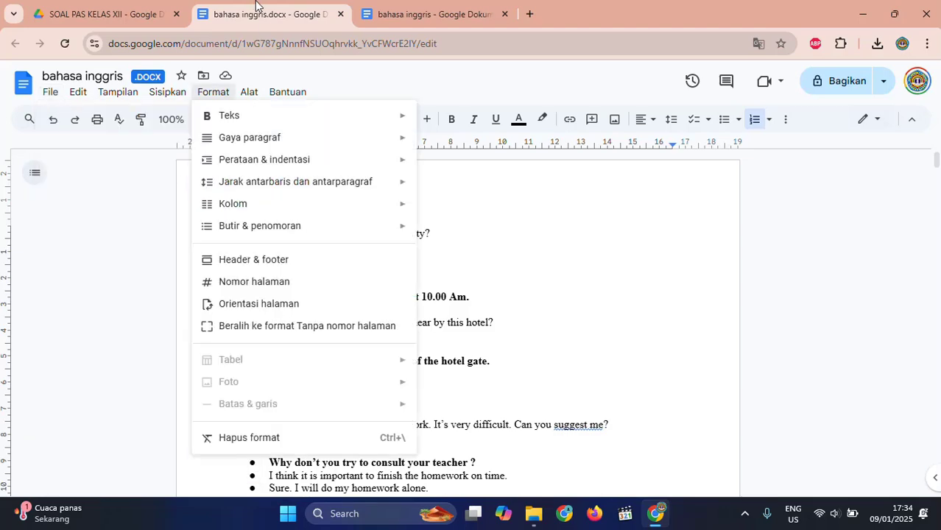
{"action": "left_click", "coordinate": [391, 15]}
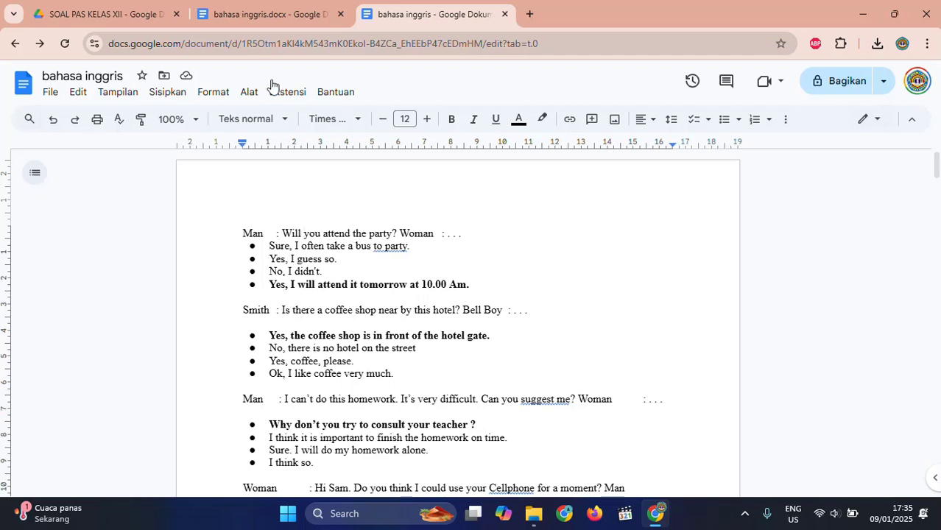
{"action": "left_click", "coordinate": [243, 18]}
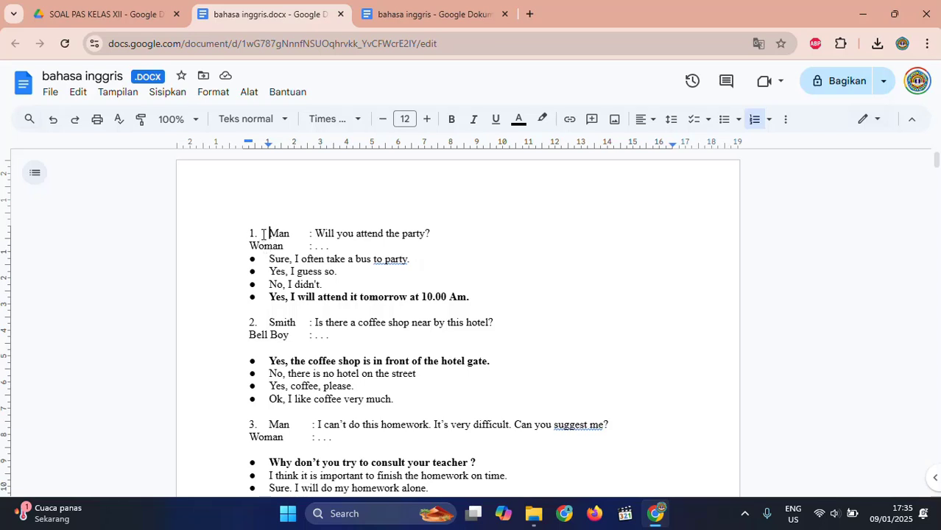
{"action": "left_click", "coordinate": [414, 16]}
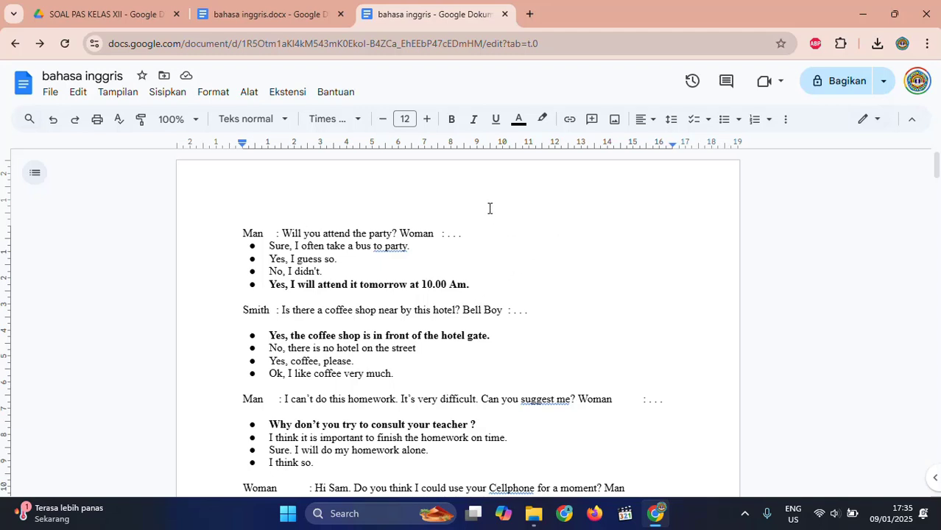
{"action": "left_click", "coordinate": [244, 15]}
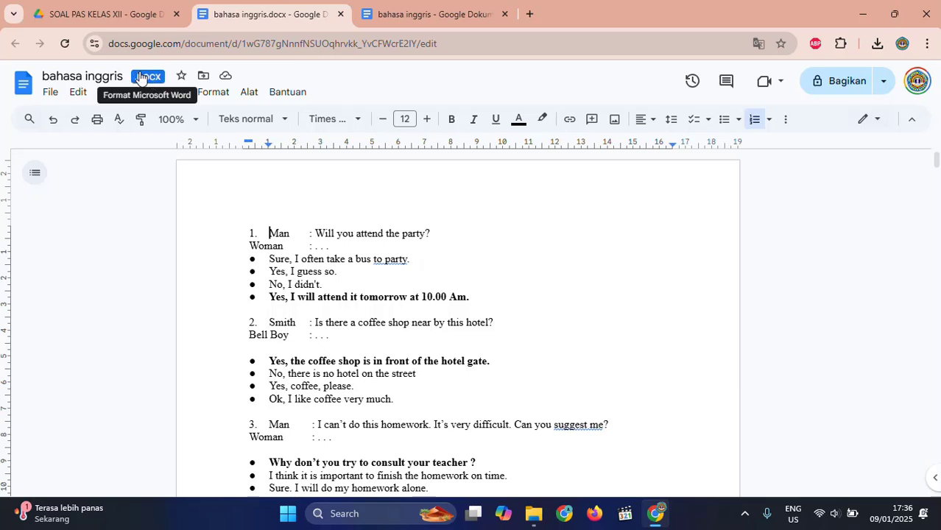
{"action": "left_click", "coordinate": [48, 93]}
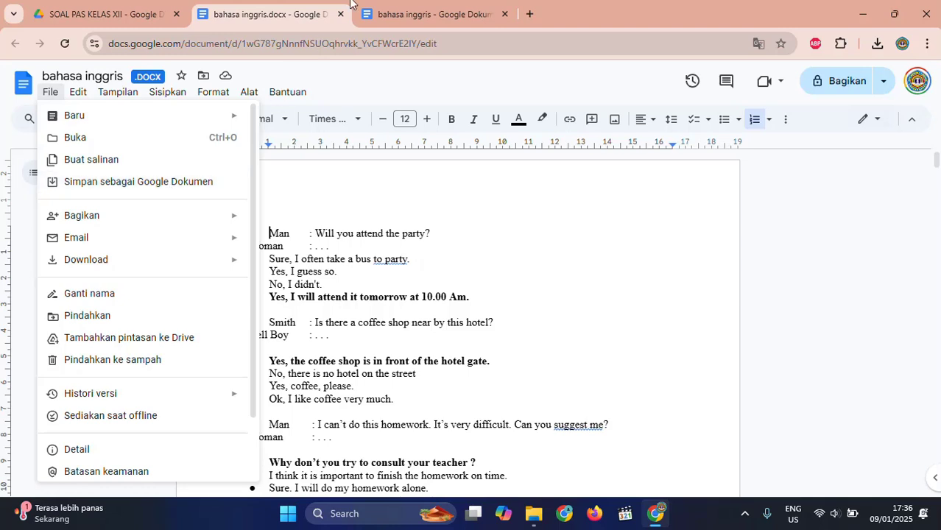
{"action": "left_click", "coordinate": [403, 16]}
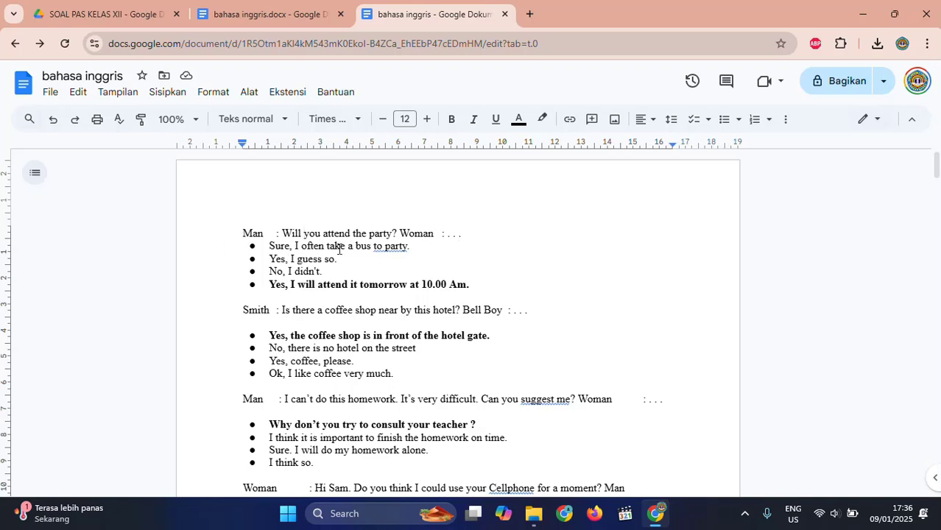
{"action": "left_click", "coordinate": [254, 18]}
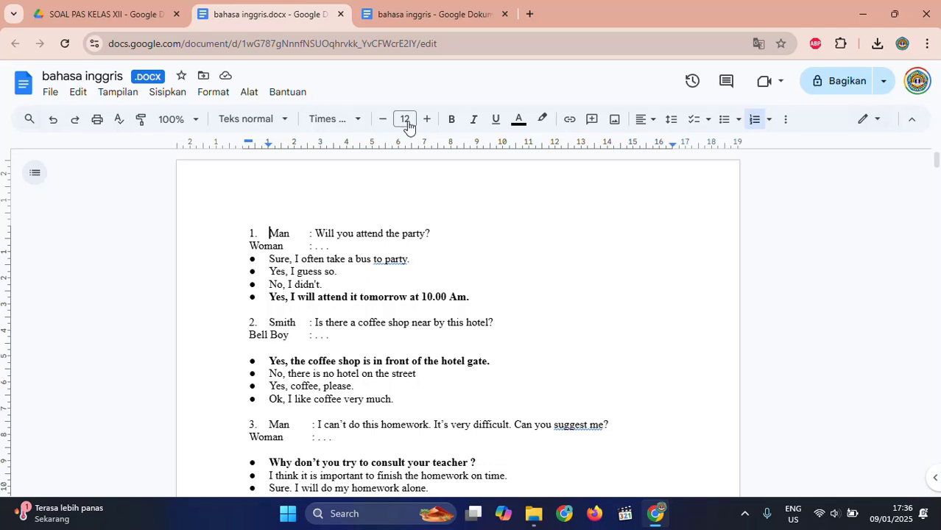
Examine the bulleted answer options and the bold correct answer of the first question in the Google Docs version.
{"action": "left_click", "coordinate": [425, 15]}
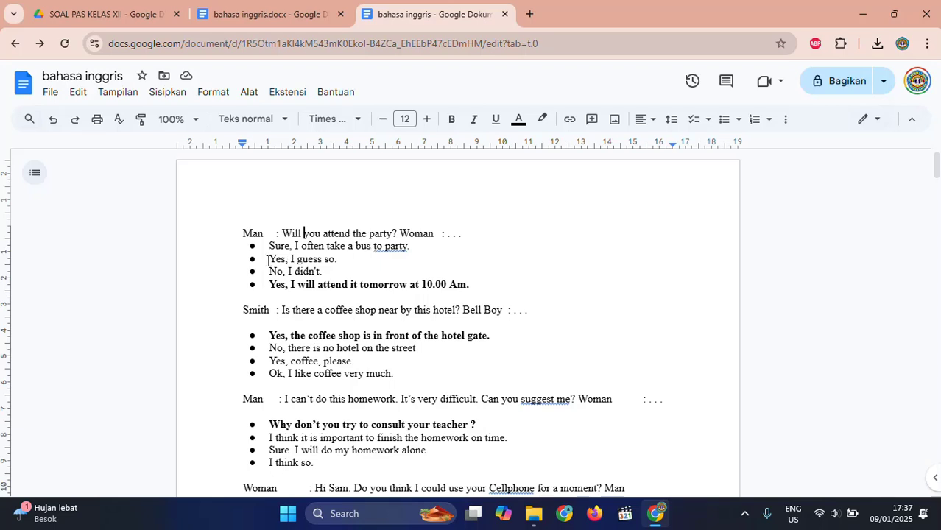
{"action": "left_click_drag", "start_coordinate": [245, 248], "coordinate": [347, 267]}
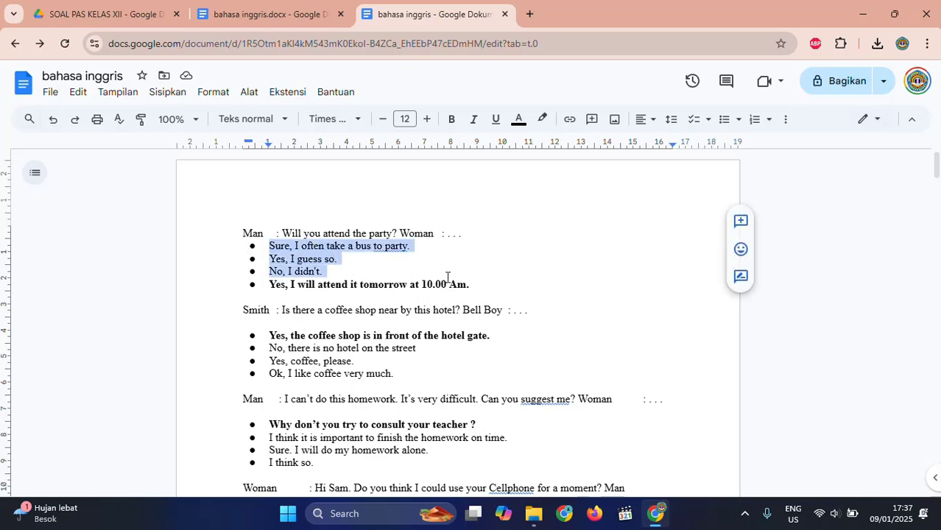
{"action": "left_click_drag", "start_coordinate": [447, 277], "coordinate": [472, 281]}
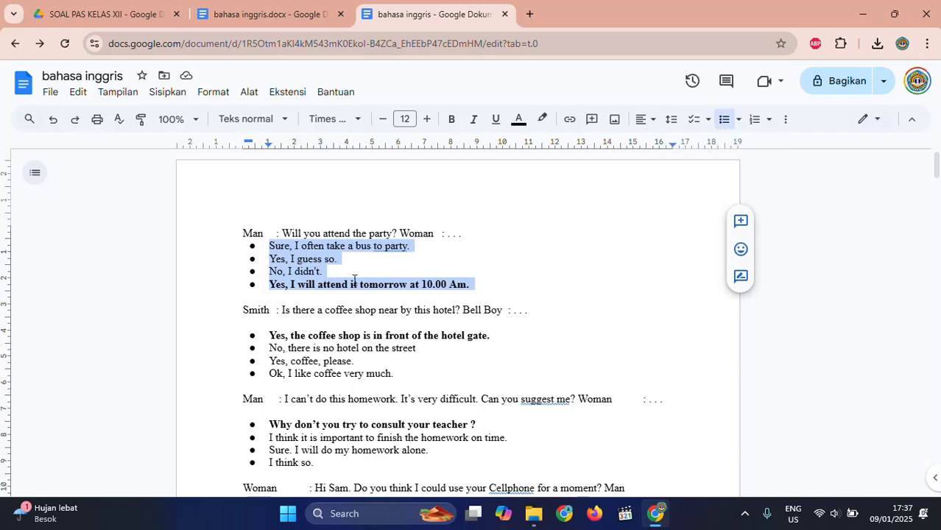
{"action": "left_click", "coordinate": [372, 262]}
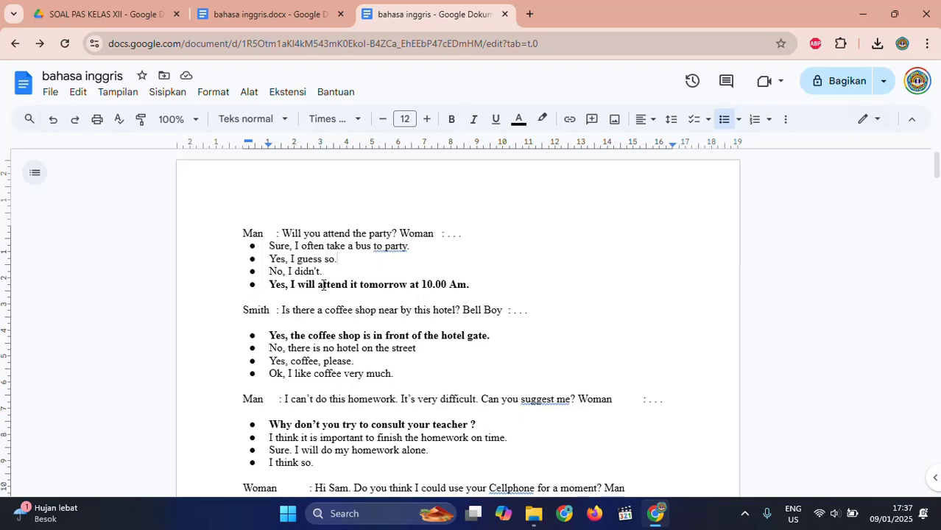
{"action": "left_click", "coordinate": [370, 284]}
{"action": "left_click", "coordinate": [346, 262]}
Start the Form Builder for Docs add-on and get the questions from the full document.
{"action": "left_click", "coordinate": [287, 95]}
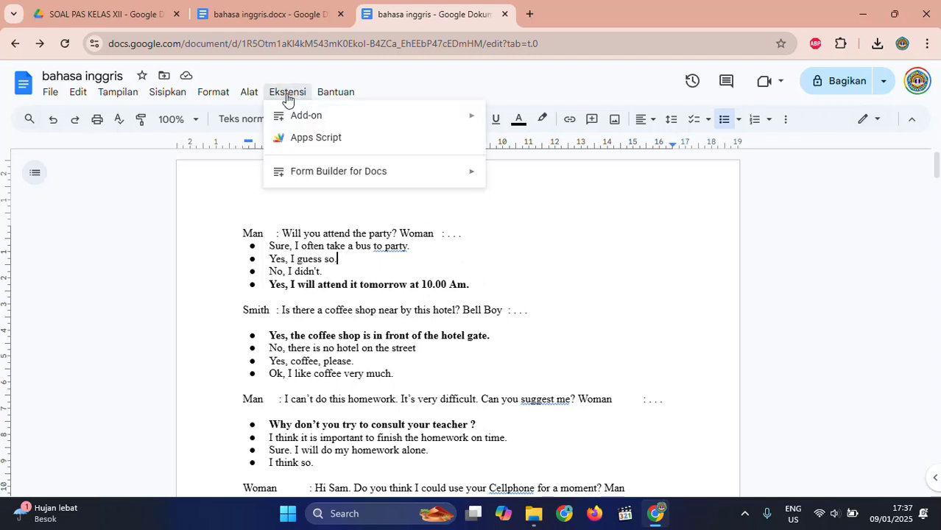
{"action": "mouse_move", "coordinate": [326, 182]}
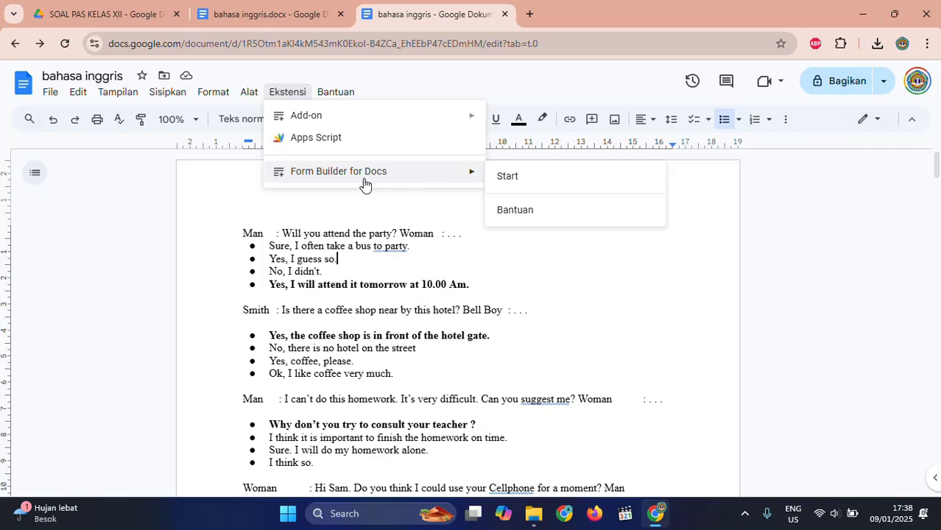
{"action": "left_click", "coordinate": [507, 177]}
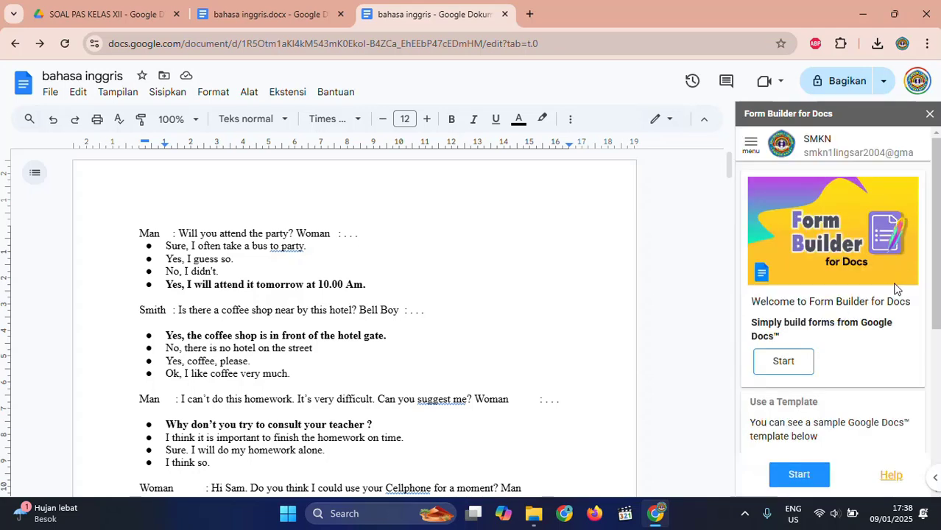
{"action": "scroll", "coordinate": [883, 293], "scroll_direction": "down", "scroll_amount": 1}
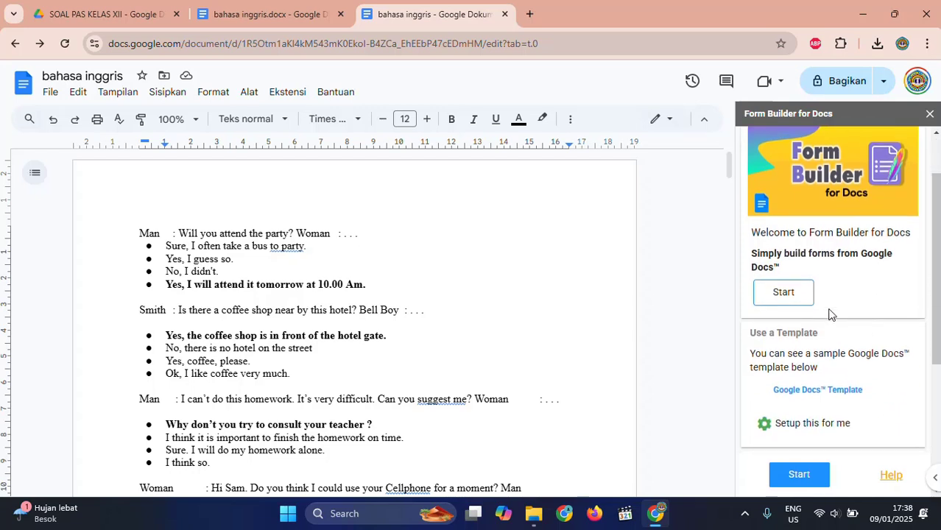
{"action": "left_click", "coordinate": [785, 293]}
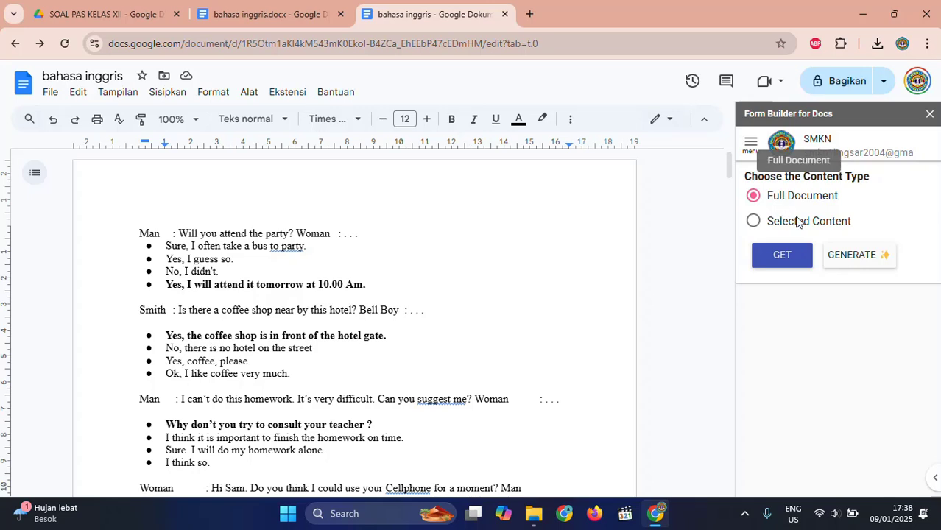
{"action": "left_click", "coordinate": [783, 258]}
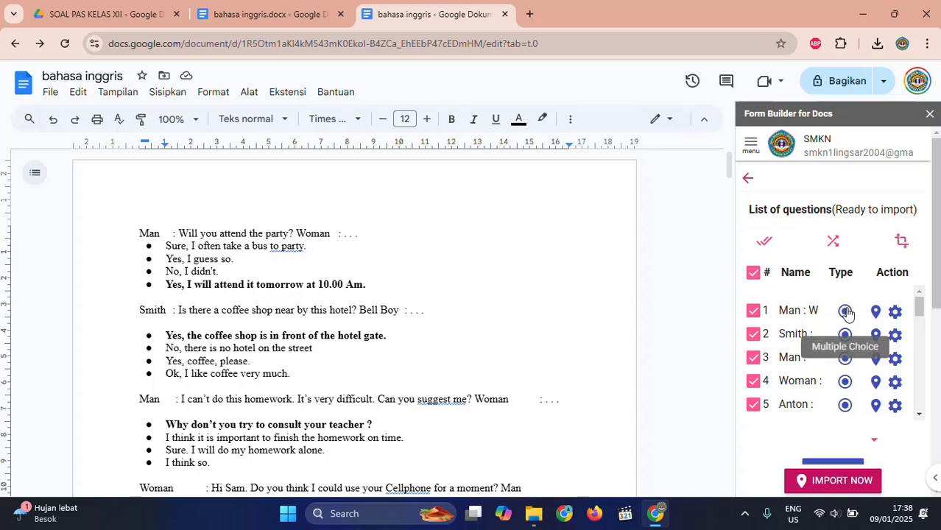
Find the short-answer entry among the parsed questions and join its dialogue with the following "Mike : by bus?" line into one paragraph.
{"action": "scroll", "coordinate": [844, 358], "scroll_direction": "down", "scroll_amount": 5}
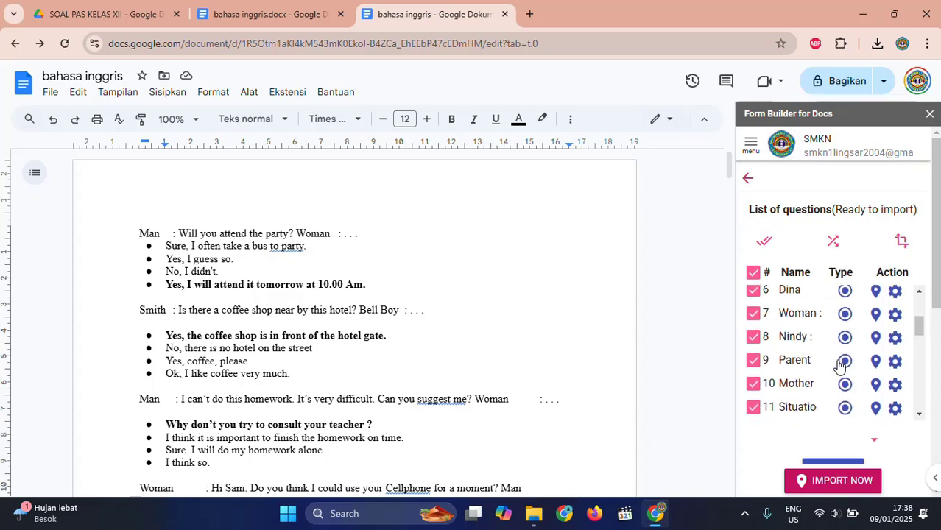
{"action": "scroll", "coordinate": [835, 360], "scroll_direction": "down", "scroll_amount": 4}
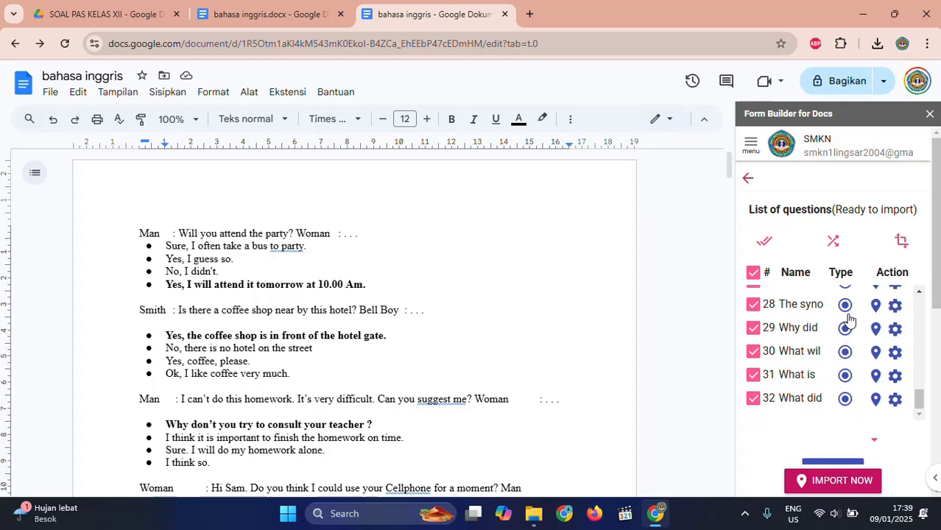
{"action": "scroll", "coordinate": [846, 330], "scroll_direction": "up", "scroll_amount": 3}
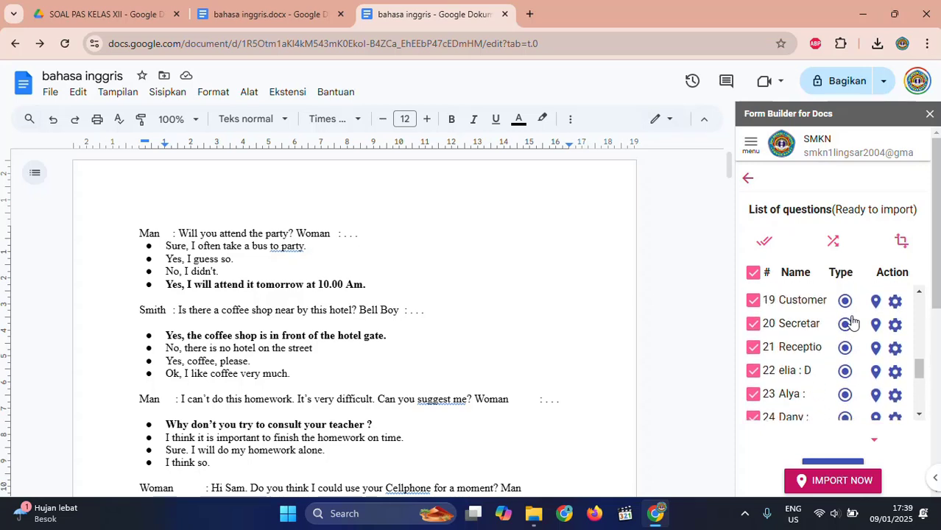
{"action": "scroll", "coordinate": [850, 321], "scroll_direction": "up", "scroll_amount": 4}
{"action": "scroll", "coordinate": [852, 315], "scroll_direction": "down", "scroll_amount": 2}
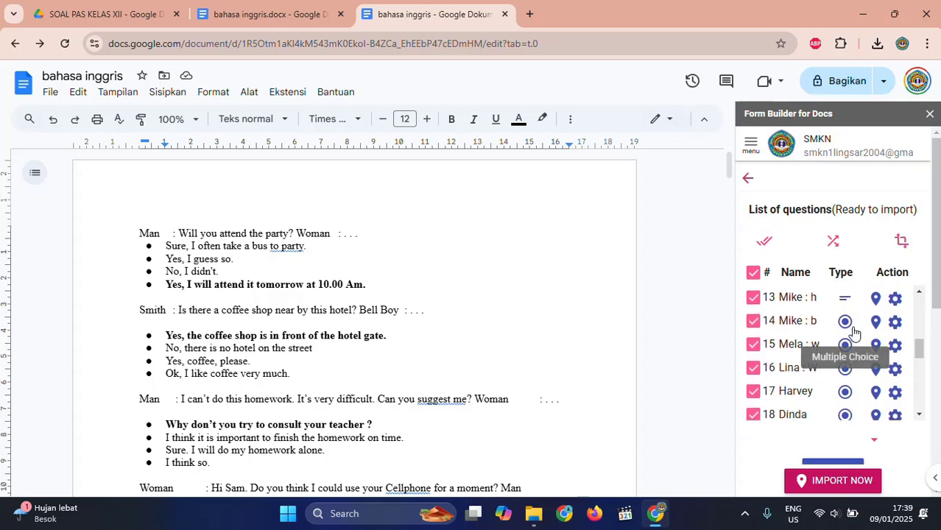
{"action": "scroll", "coordinate": [854, 333], "scroll_direction": "up", "scroll_amount": 1}
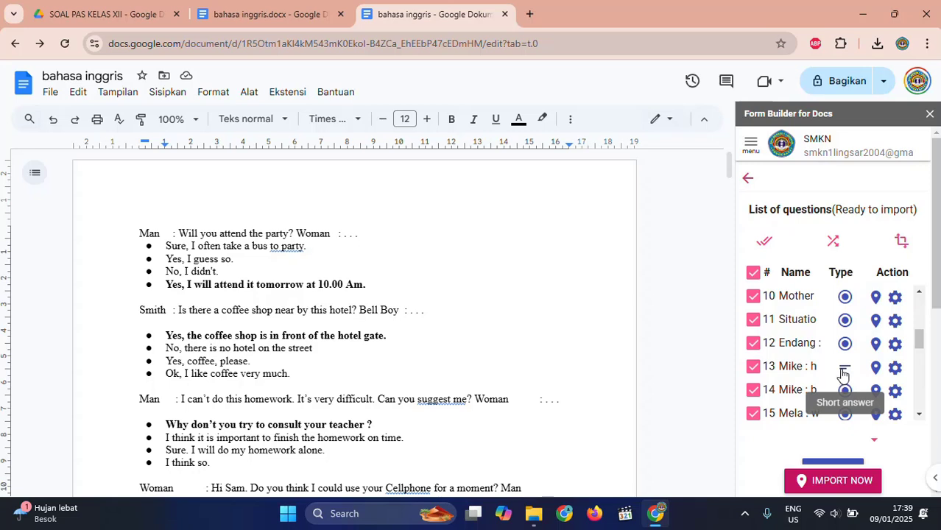
{"action": "scroll", "coordinate": [228, 396], "scroll_direction": "down", "scroll_amount": 5}
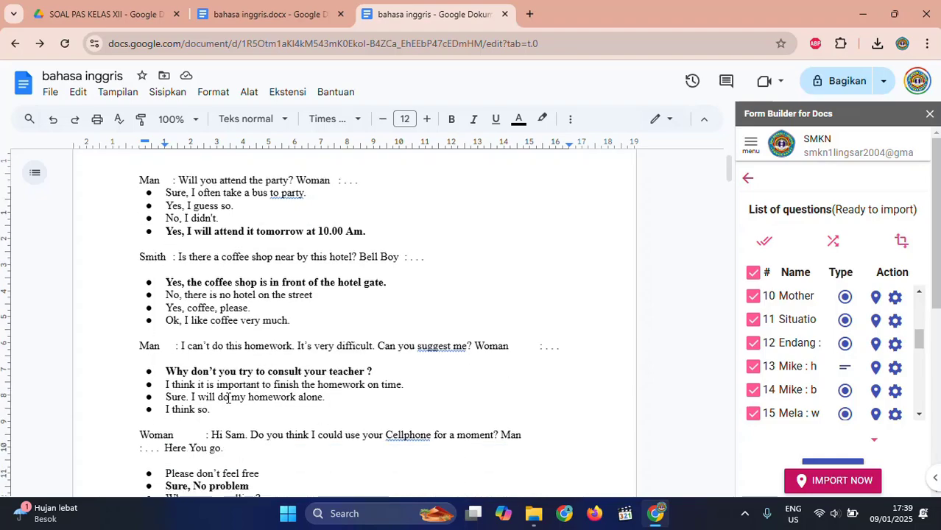
{"action": "scroll", "coordinate": [228, 396], "scroll_direction": "down", "scroll_amount": 15}
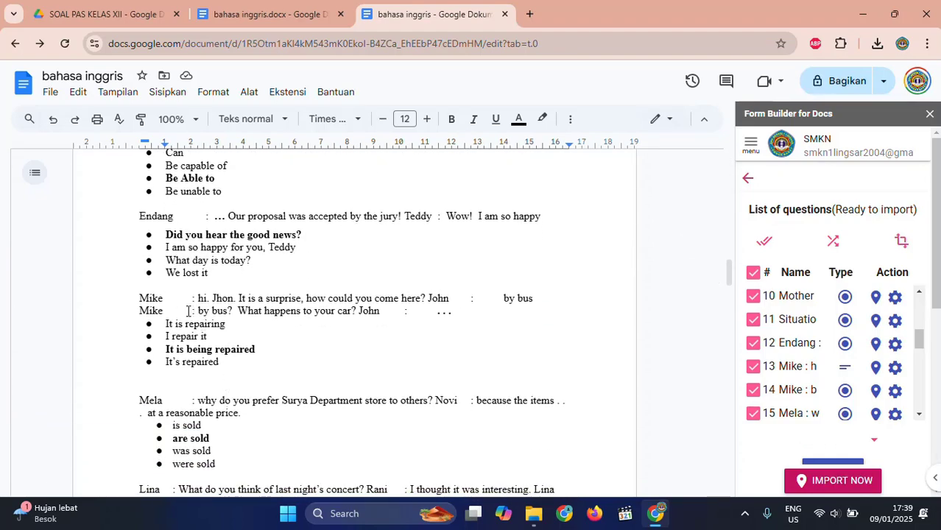
{"action": "left_click", "coordinate": [138, 314]}
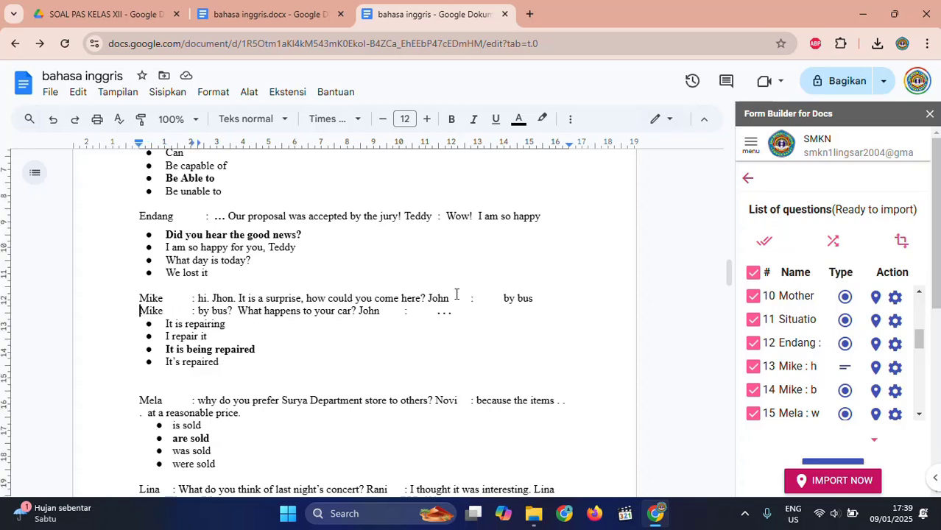
{"action": "key", "text": "BackSpace"}
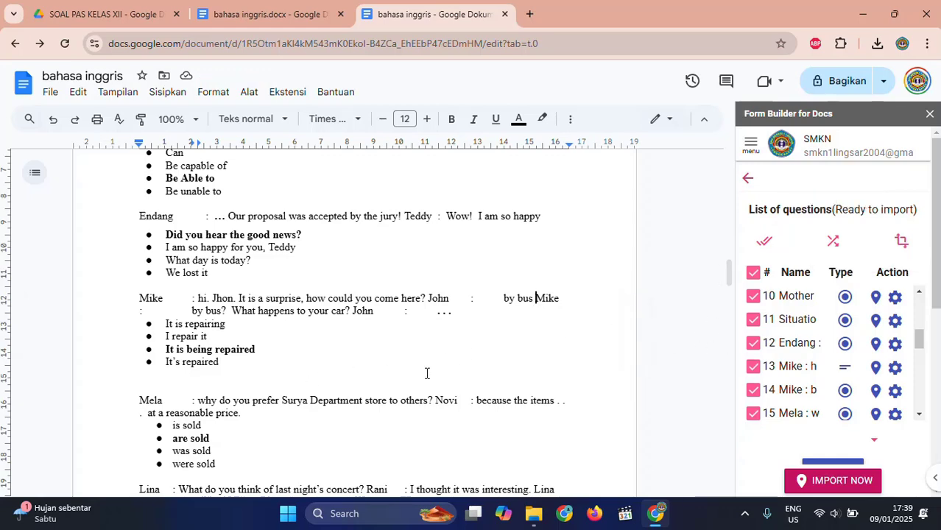
Check the question types through the end of the list of questions and open the form preview.
{"action": "scroll", "coordinate": [224, 399], "scroll_direction": "down", "scroll_amount": 2}
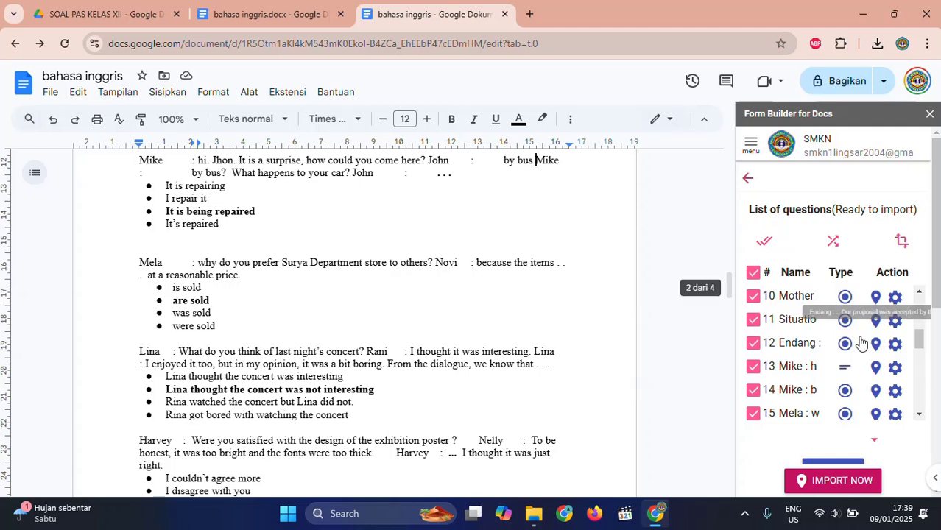
{"action": "scroll", "coordinate": [854, 346], "scroll_direction": "down", "scroll_amount": 1}
{"action": "scroll", "coordinate": [854, 350], "scroll_direction": "down", "scroll_amount": 5}
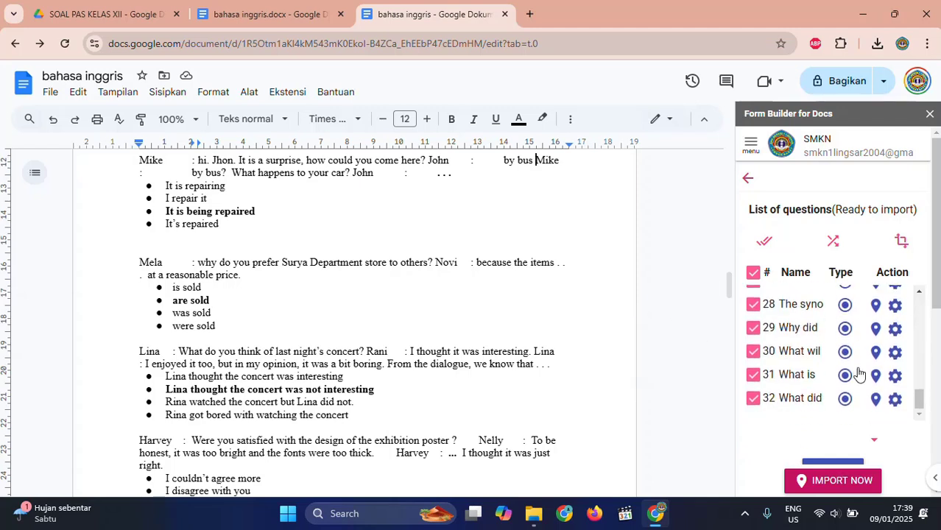
{"action": "scroll", "coordinate": [858, 374], "scroll_direction": "up", "scroll_amount": 9}
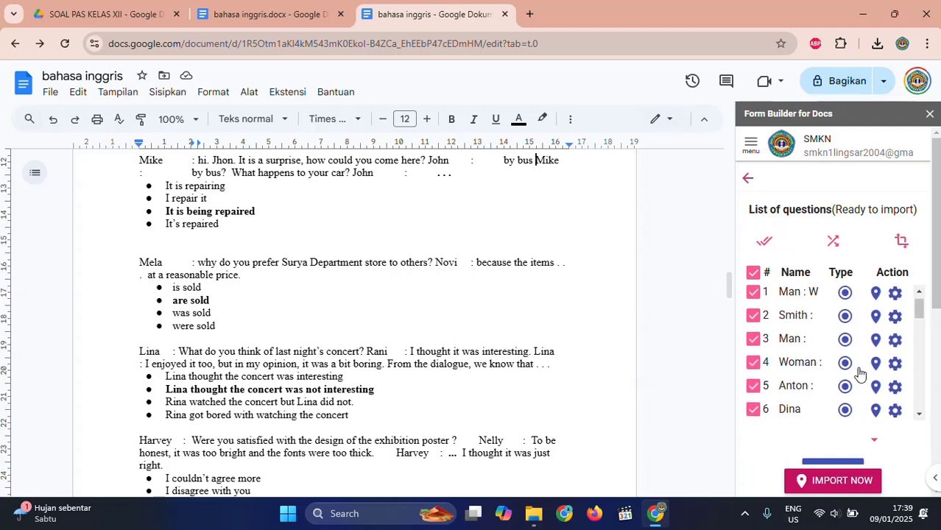
{"action": "scroll", "coordinate": [859, 370], "scroll_direction": "down", "scroll_amount": 6}
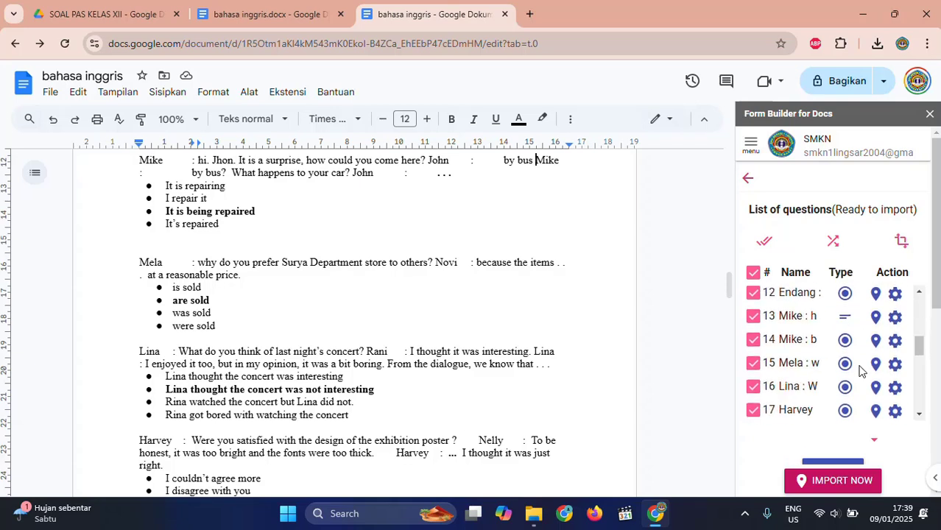
{"action": "scroll", "coordinate": [860, 370], "scroll_direction": "down", "scroll_amount": 6}
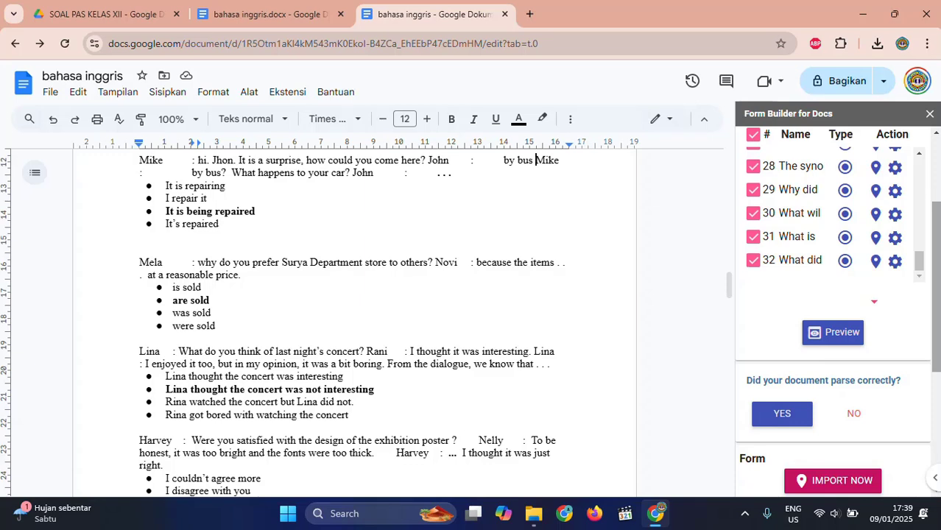
{"action": "left_click", "coordinate": [835, 335]}
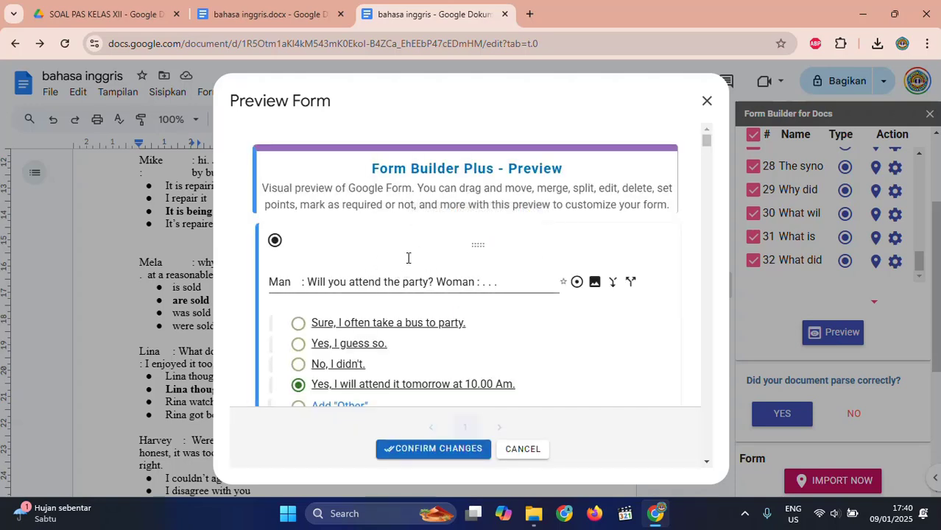
Examine the first four questions in the form preview, checking their wording, answer options and marked correct answers.
{"action": "scroll", "coordinate": [489, 277], "scroll_direction": "down", "scroll_amount": 1}
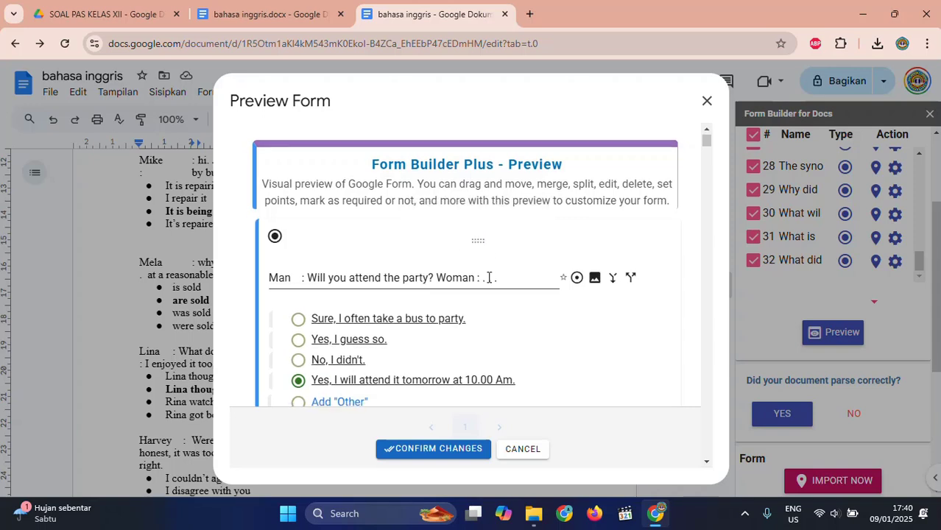
{"action": "scroll", "coordinate": [489, 278], "scroll_direction": "down", "scroll_amount": 2}
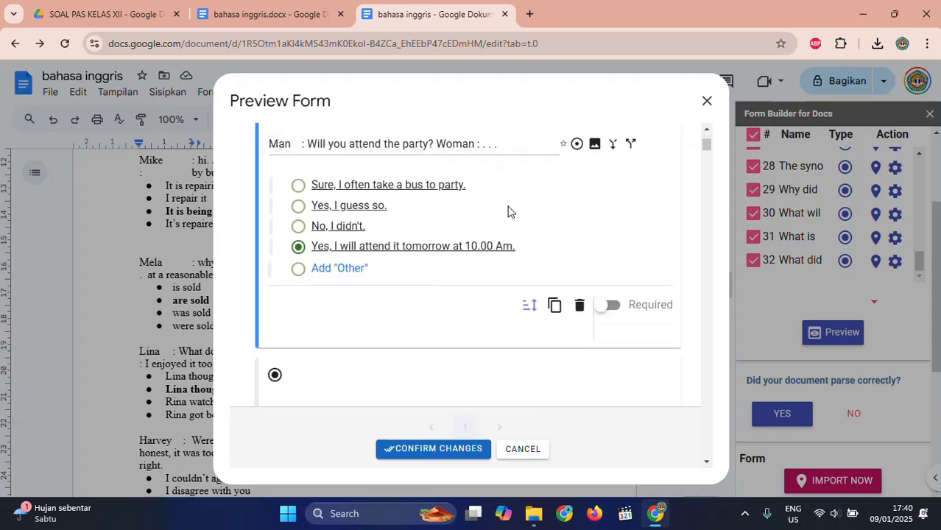
{"action": "scroll", "coordinate": [497, 210], "scroll_direction": "up", "scroll_amount": 1}
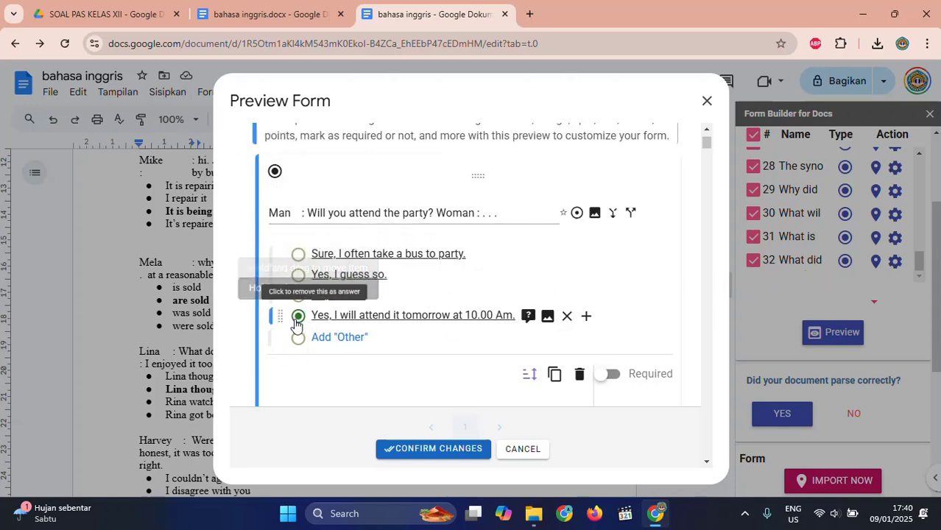
{"action": "scroll", "coordinate": [520, 280], "scroll_direction": "down", "scroll_amount": 3}
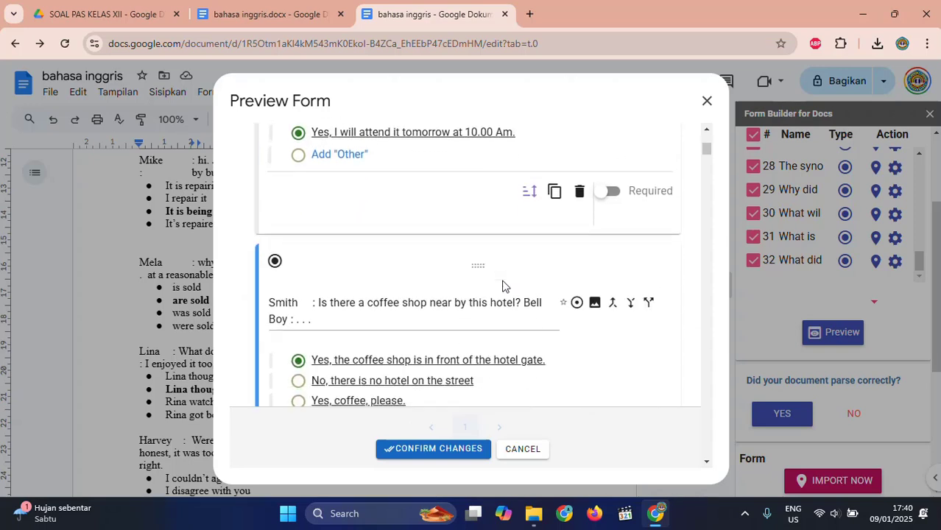
{"action": "scroll", "coordinate": [491, 281], "scroll_direction": "down", "scroll_amount": 3}
{"action": "scroll", "coordinate": [346, 236], "scroll_direction": "down", "scroll_amount": 1}
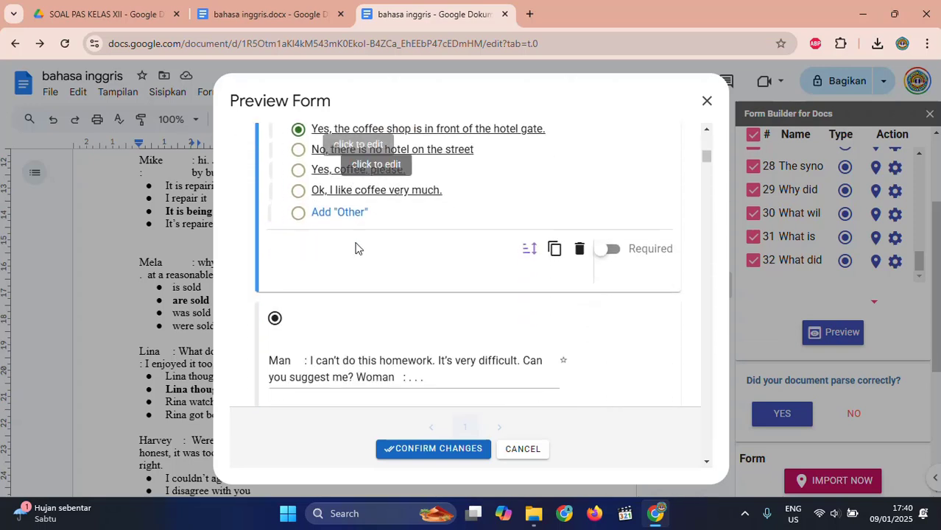
{"action": "scroll", "coordinate": [355, 248], "scroll_direction": "down", "scroll_amount": 2}
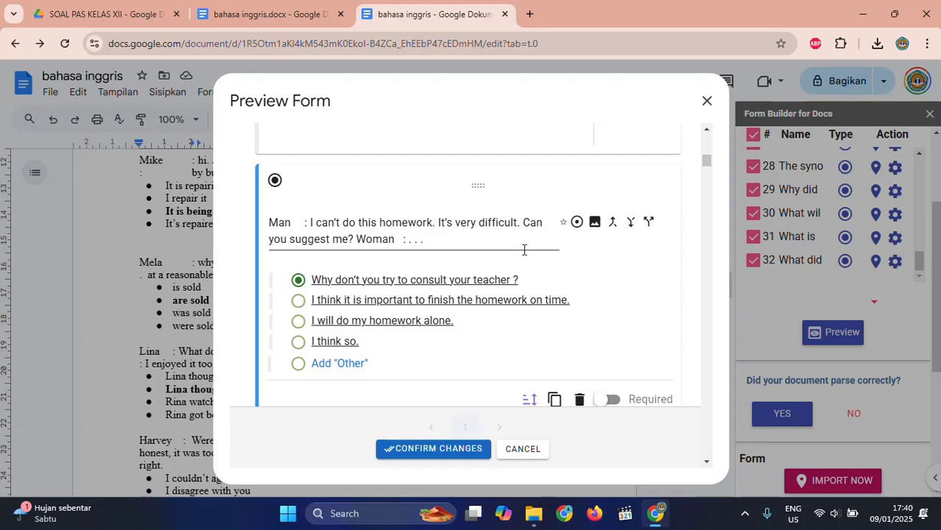
{"action": "scroll", "coordinate": [524, 250], "scroll_direction": "down", "scroll_amount": 4}
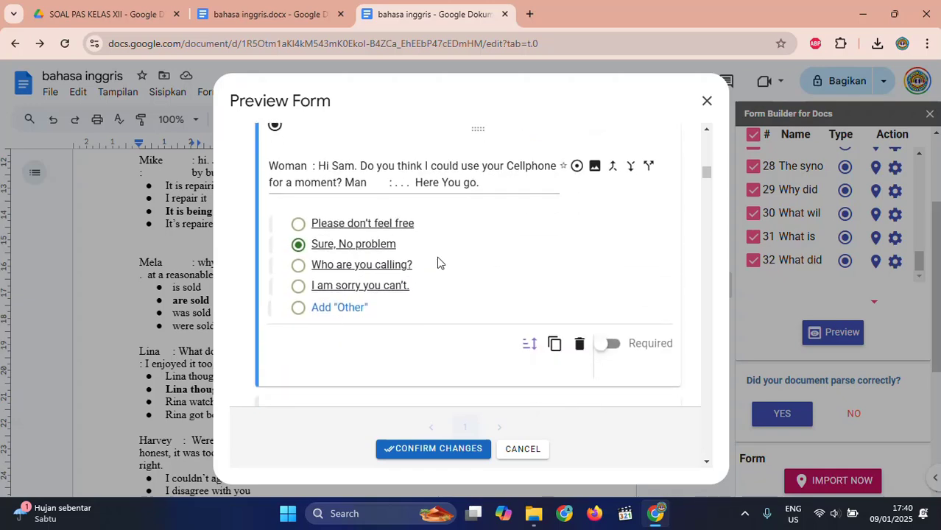
{"action": "scroll", "coordinate": [437, 263], "scroll_direction": "up", "scroll_amount": 10}
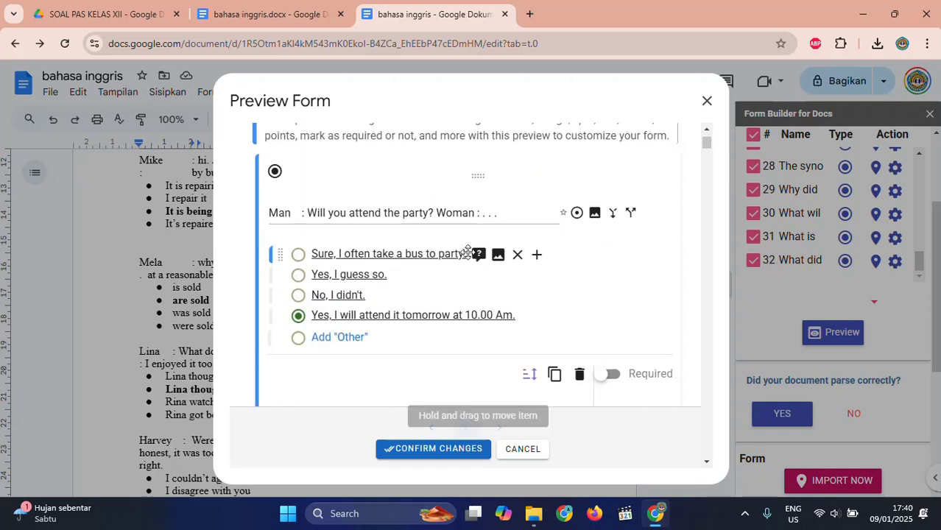
Move the second speaker's line onto its own line in the party question and in the hotel coffee shop question.
{"action": "left_click", "coordinate": [437, 212]}
{"action": "key", "text": "BackSpace"}
{"action": "key", "text": "Return"}
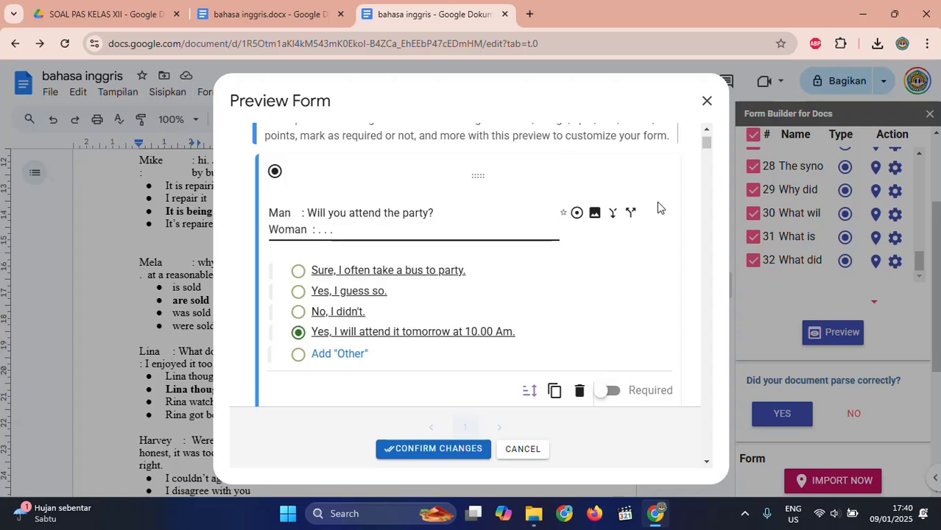
{"action": "scroll", "coordinate": [374, 265], "scroll_direction": "down", "scroll_amount": 4}
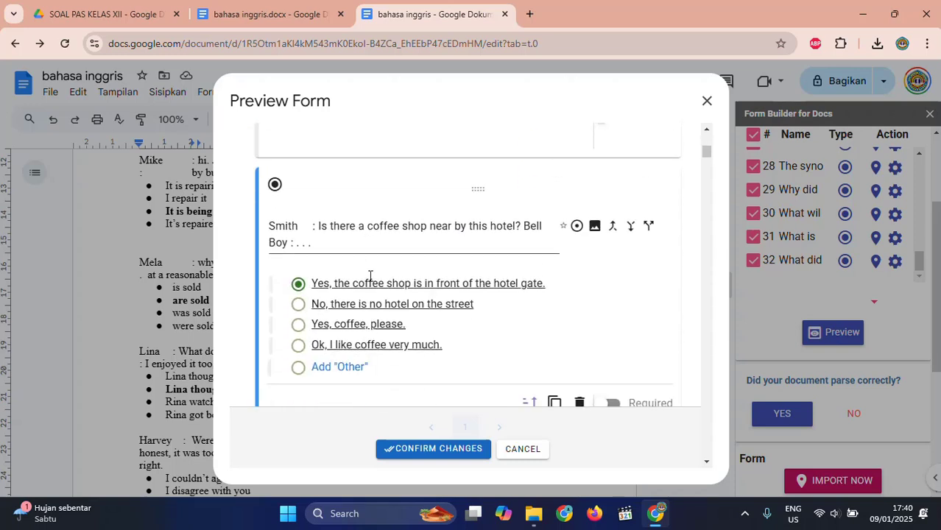
{"action": "left_click", "coordinate": [525, 227]}
{"action": "key", "text": "Return"}
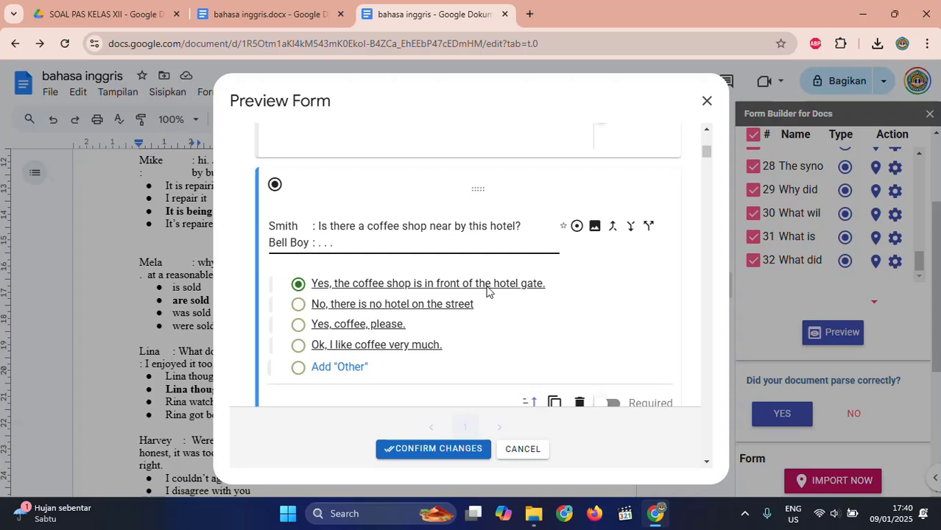
Move the second speaker's line onto its own line in the homework question and in the cellphone question.
{"action": "scroll", "coordinate": [379, 242], "scroll_direction": "down", "scroll_amount": 4}
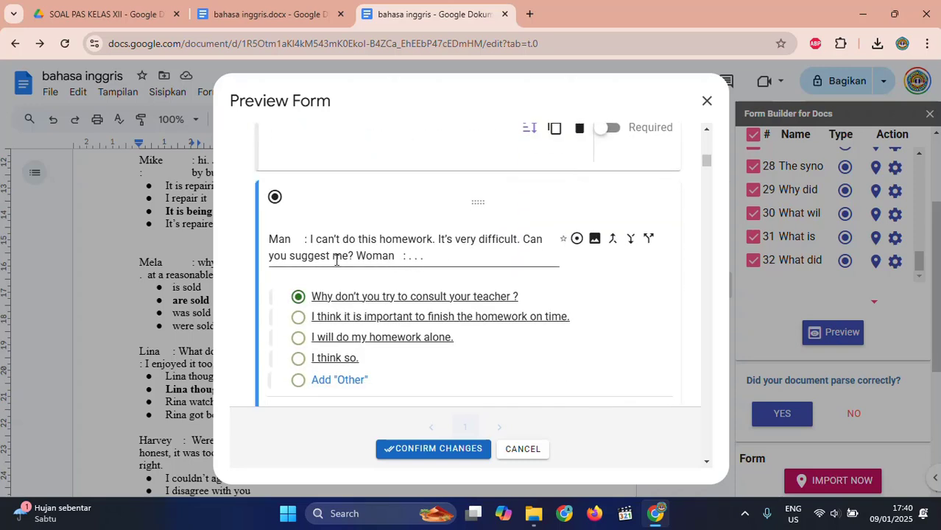
{"action": "left_click", "coordinate": [357, 255]}
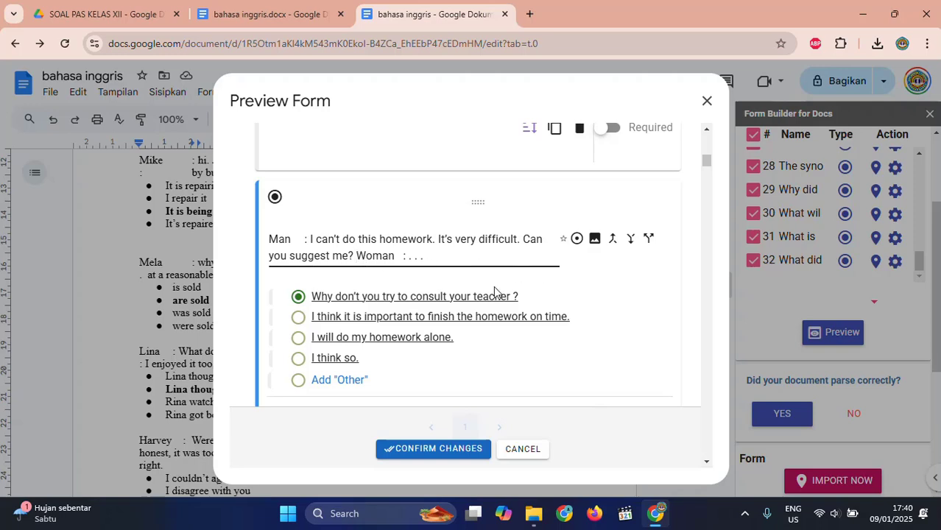
{"action": "key", "text": "Return"}
{"action": "scroll", "coordinate": [357, 290], "scroll_direction": "down", "scroll_amount": 4}
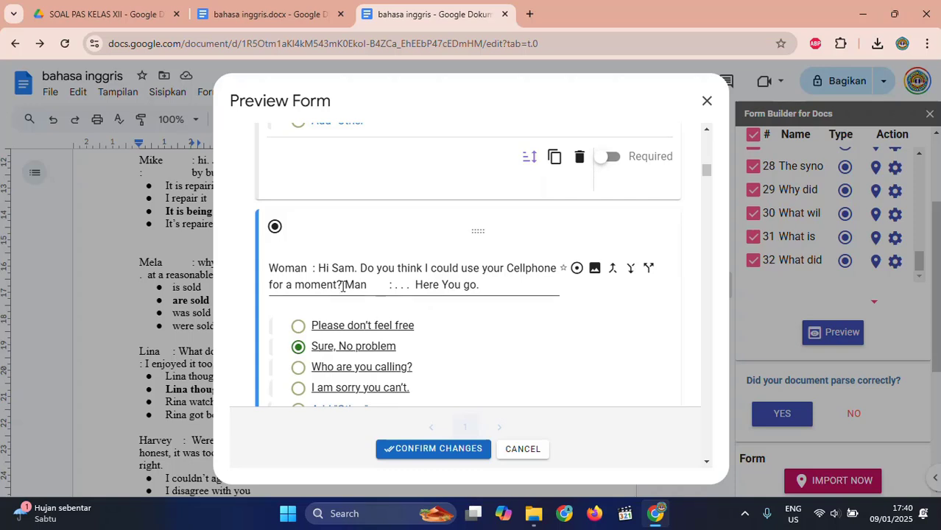
{"action": "left_click", "coordinate": [345, 286]}
{"action": "key", "text": "Return"}
Put the second and third speaker turns on separate lines in the "Marley and me" DVD question.
{"action": "scroll", "coordinate": [375, 329], "scroll_direction": "down", "scroll_amount": 4}
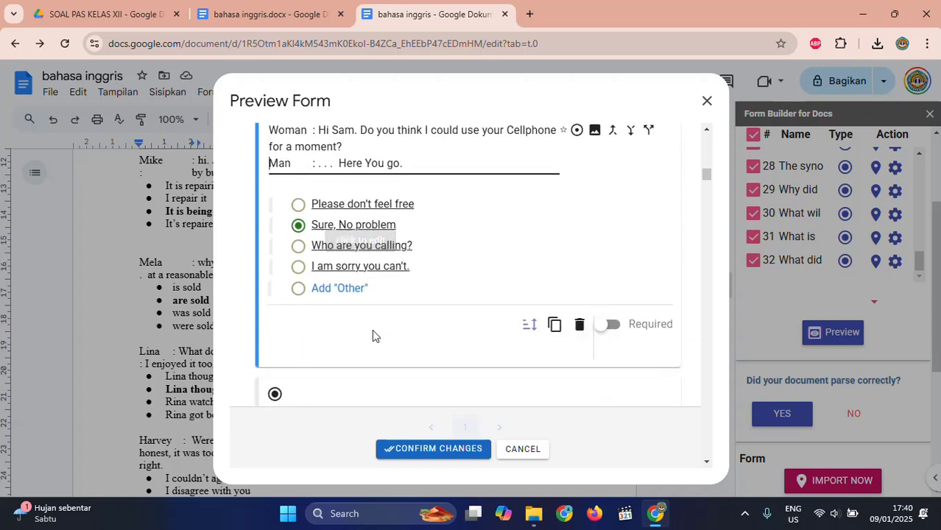
{"action": "scroll", "coordinate": [371, 329], "scroll_direction": "down", "scroll_amount": 2}
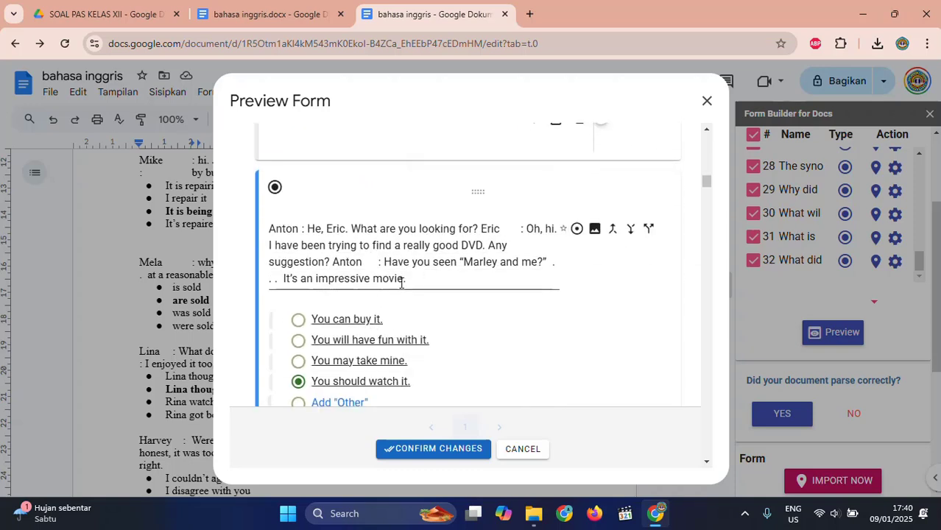
{"action": "left_click", "coordinate": [480, 230]}
{"action": "key", "text": "Return"}
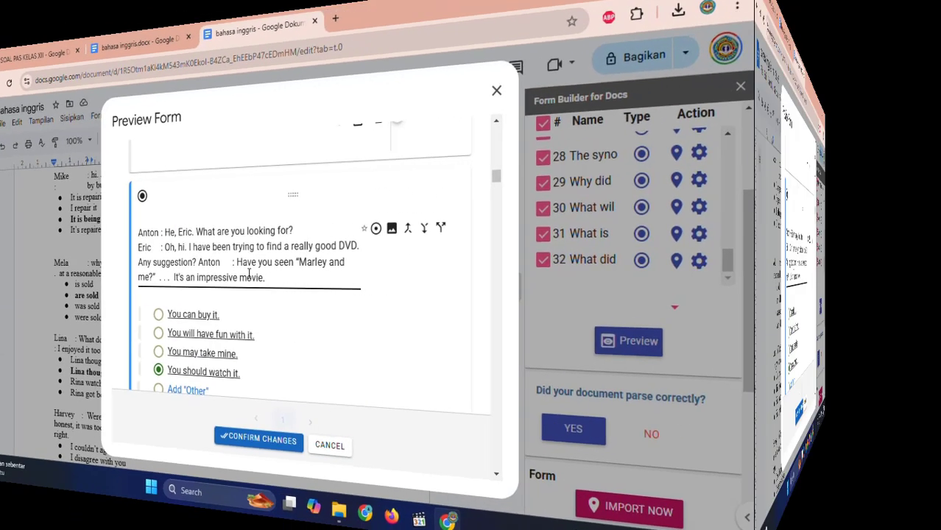
{"action": "left_click", "coordinate": [354, 262]}
{"action": "key", "text": "Return"}
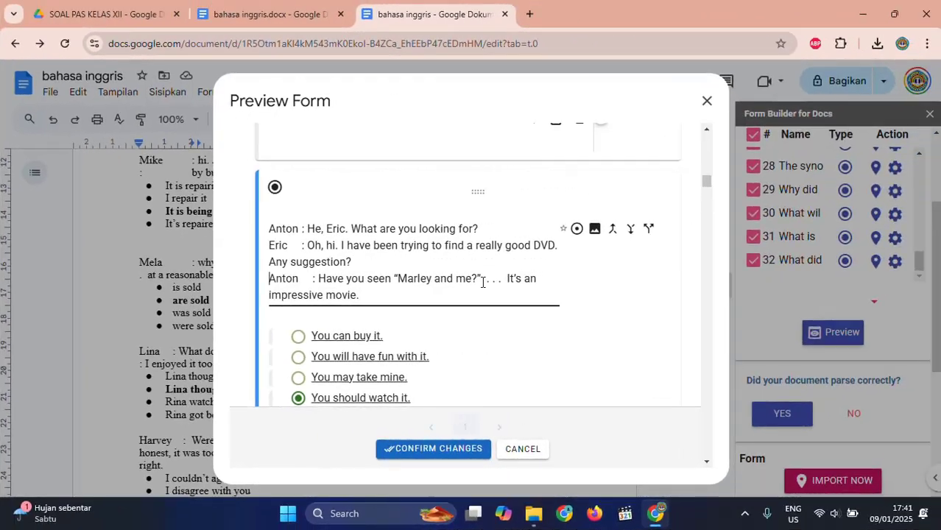
Start a new line for the final turn in the "If only" question and for the girl's reply in the "Tell me about yourself" question.
{"action": "scroll", "coordinate": [373, 265], "scroll_direction": "down", "scroll_amount": 1}
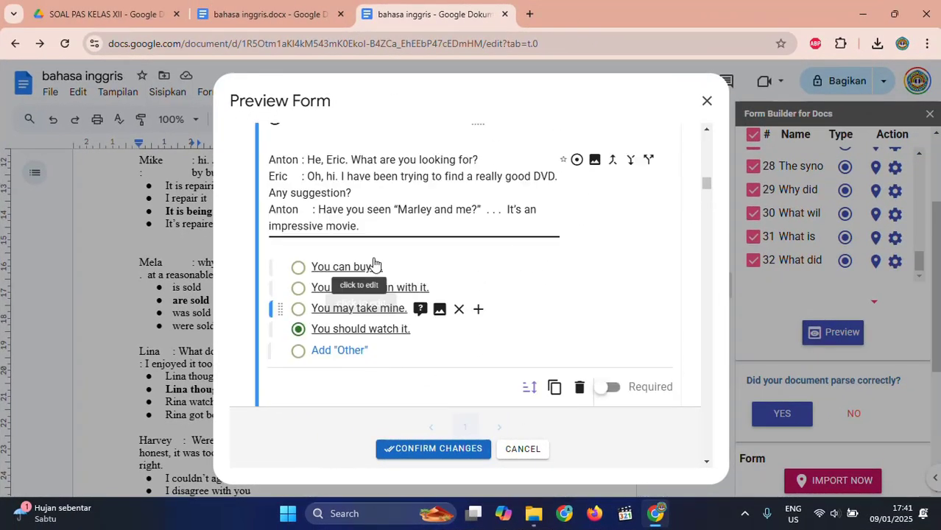
{"action": "scroll", "coordinate": [513, 292], "scroll_direction": "down", "scroll_amount": 3}
{"action": "left_click", "coordinate": [513, 292]}
{"action": "key", "text": "Return"}
{"action": "scroll", "coordinate": [405, 326], "scroll_direction": "down", "scroll_amount": 5}
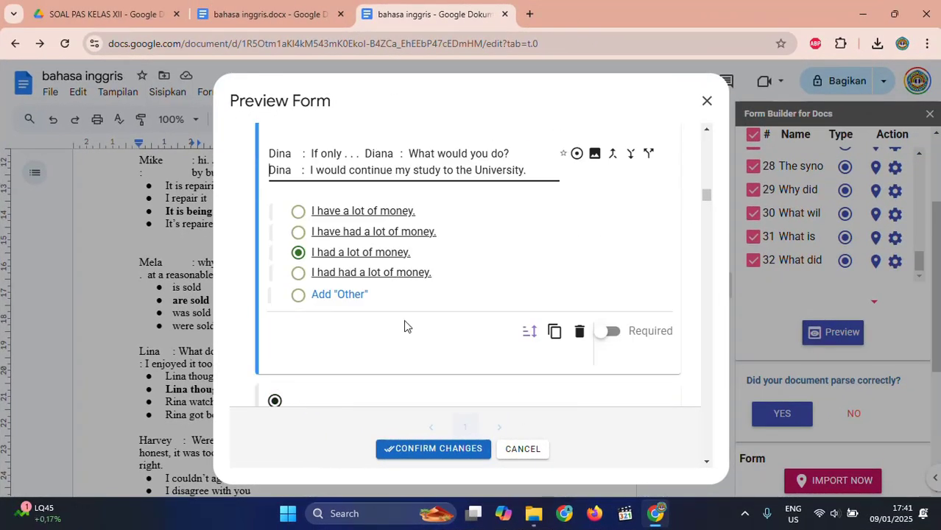
{"action": "left_click", "coordinate": [514, 235]}
{"action": "key", "text": "Return"}
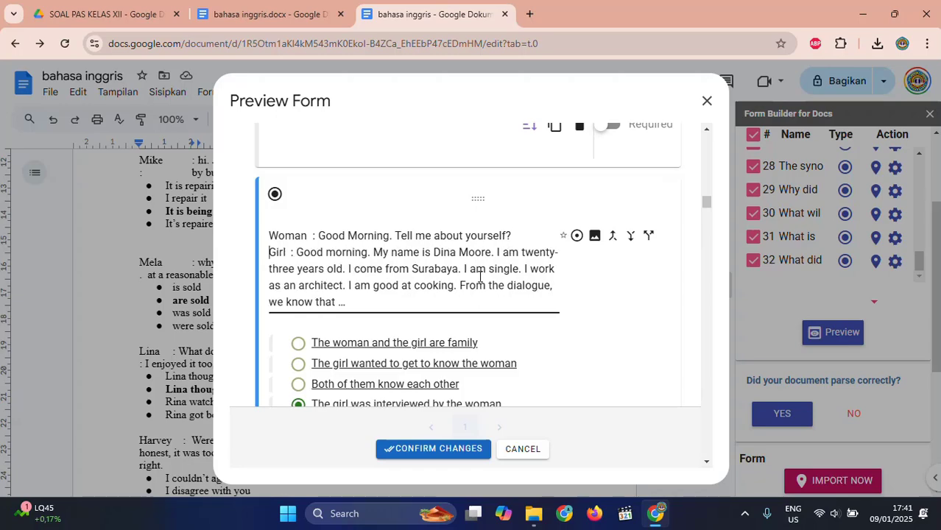
{"action": "key", "text": "Return"}
Separate the speaker turns onto their own lines in the bus station question and in the parent and teacher question.
{"action": "scroll", "coordinate": [429, 331], "scroll_direction": "down", "scroll_amount": 5}
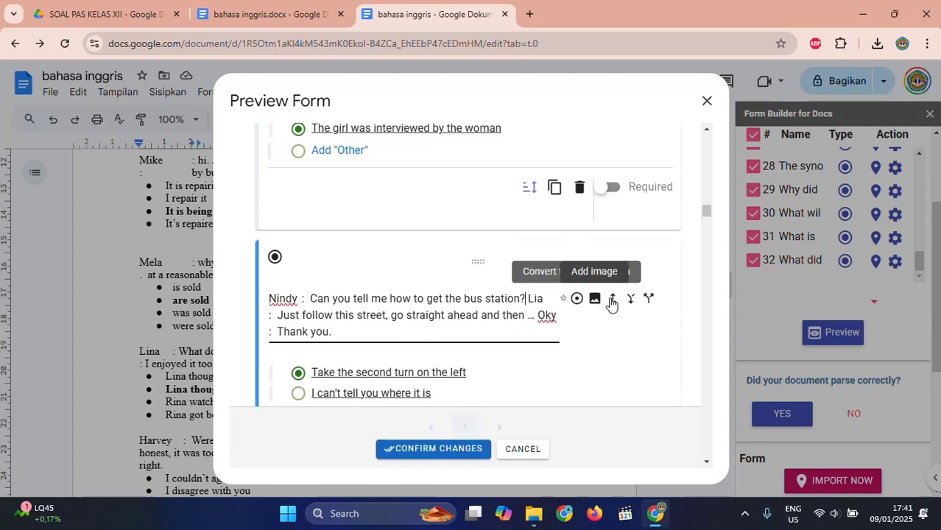
{"action": "left_click", "coordinate": [527, 298]}
{"action": "key", "text": "Return"}
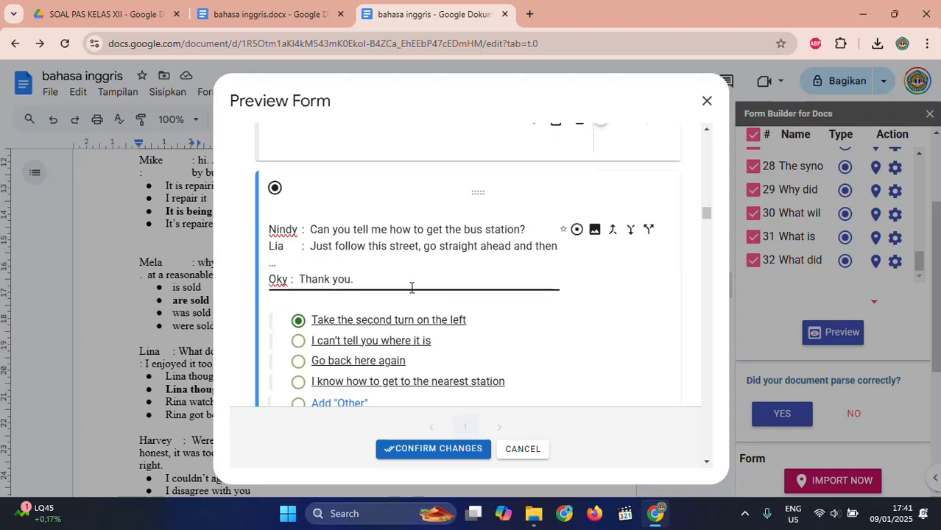
{"action": "scroll", "coordinate": [440, 274], "scroll_direction": "down", "scroll_amount": 3}
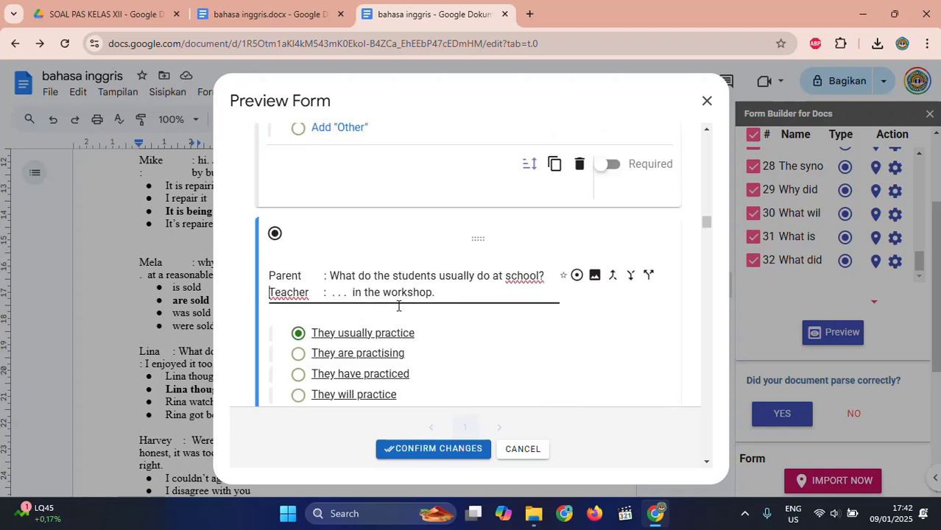
{"action": "scroll", "coordinate": [398, 305], "scroll_direction": "down", "scroll_amount": 3}
Put both speakers' lines on separate lines below the situation text in the sailing school question.
{"action": "scroll", "coordinate": [370, 311], "scroll_direction": "down", "scroll_amount": 3}
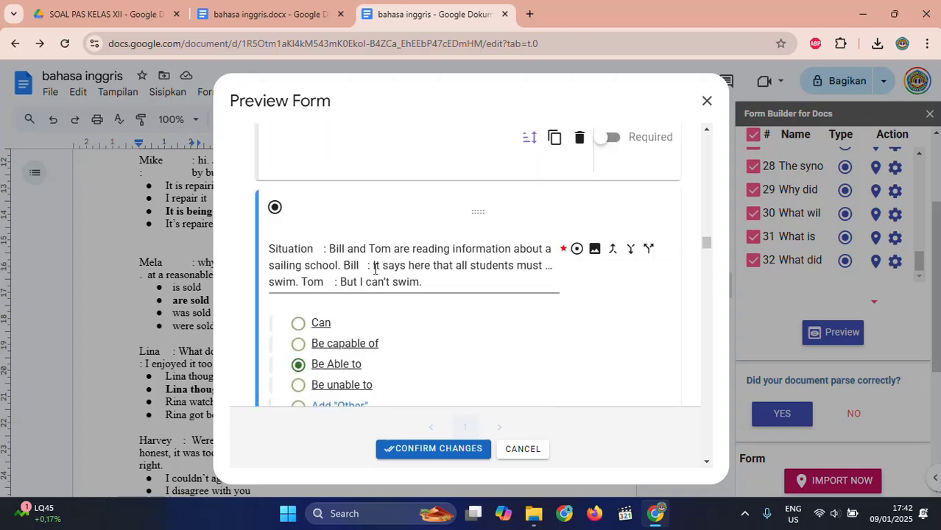
{"action": "left_click", "coordinate": [345, 265]}
{"action": "key", "text": "Return"}
{"action": "left_click", "coordinate": [486, 282]}
{"action": "key", "text": "Return"}
Start the second speaker's reply on a new line in the accepted proposal question and in the short-answer "by bus" question.
{"action": "scroll", "coordinate": [398, 302], "scroll_direction": "down", "scroll_amount": 5}
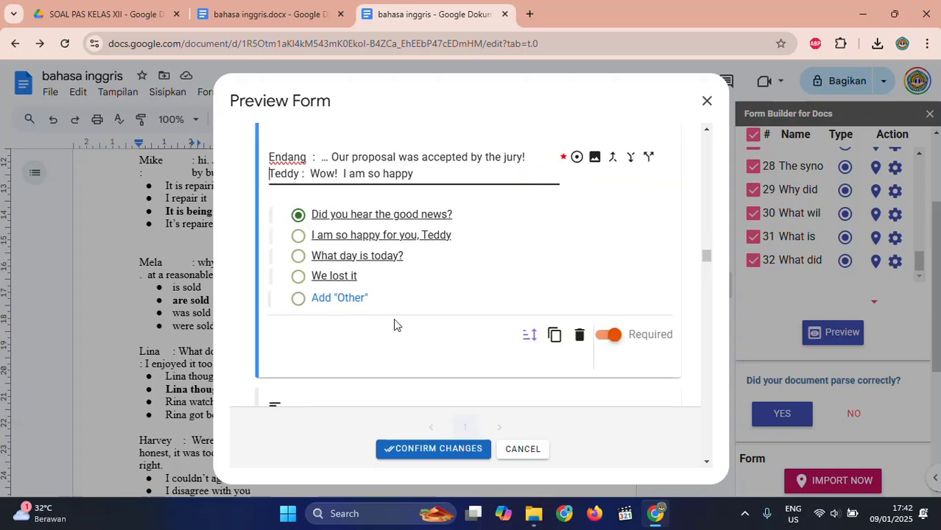
{"action": "scroll", "coordinate": [395, 320], "scroll_direction": "down", "scroll_amount": 2}
{"action": "left_click", "coordinate": [301, 323]}
{"action": "key", "text": "Return"}
{"action": "scroll", "coordinate": [405, 278], "scroll_direction": "down", "scroll_amount": 2}
{"action": "scroll", "coordinate": [421, 250], "scroll_direction": "up", "scroll_amount": 1}
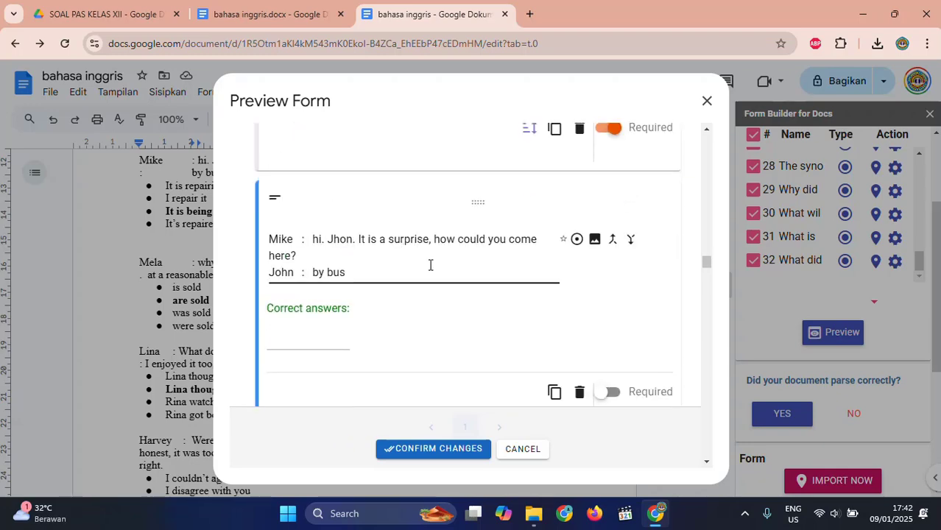
Compare the short-answer "by bus" entry with the question following it and copy the entry's full dialogue text.
{"action": "scroll", "coordinate": [431, 265], "scroll_direction": "down", "scroll_amount": 4}
{"action": "scroll", "coordinate": [451, 270], "scroll_direction": "up", "scroll_amount": 3}
{"action": "scroll", "coordinate": [454, 274], "scroll_direction": "down", "scroll_amount": 2}
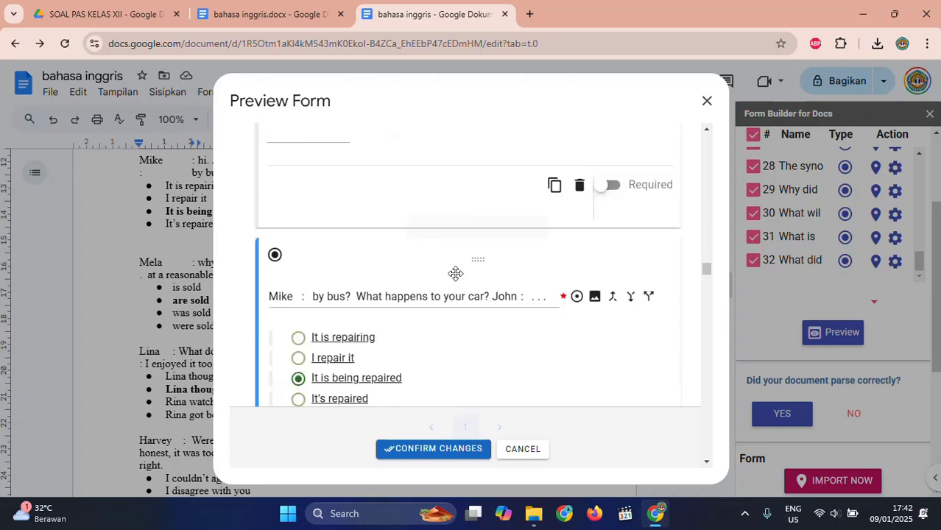
{"action": "scroll", "coordinate": [580, 184], "scroll_direction": "up", "scroll_amount": 2}
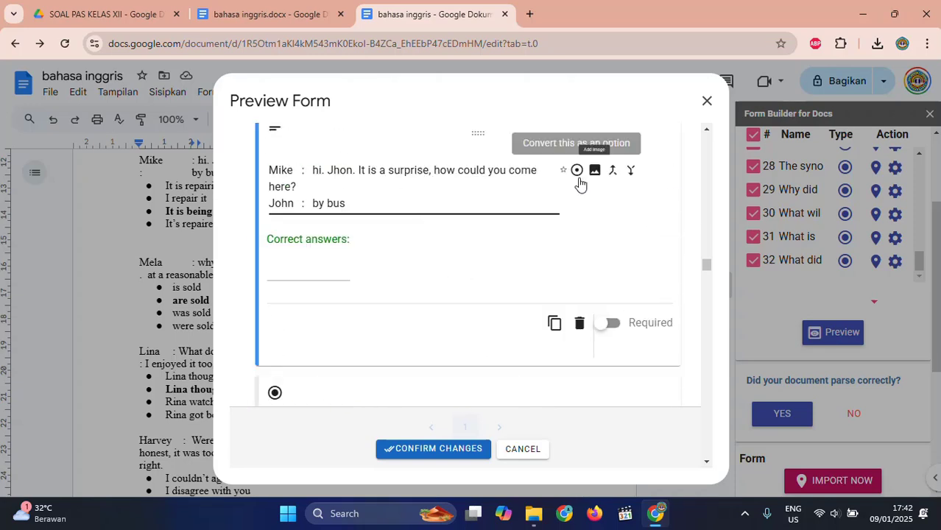
{"action": "triple_click", "coordinate": [368, 195]}
{"action": "right_click", "coordinate": [267, 175]}
{"action": "left_click", "coordinate": [310, 246]}
Paste the copied dialogue on a new line above the "by bus? What happens to your car?" text and delete the short-answer question.
{"action": "scroll", "coordinate": [368, 228], "scroll_direction": "down", "scroll_amount": 3}
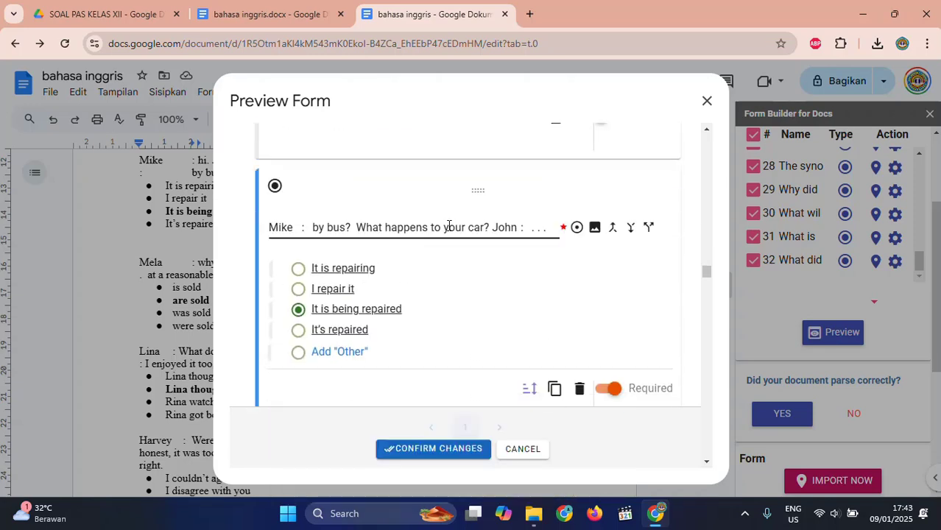
{"action": "key", "text": "Return"}
{"action": "key", "text": "Up"}
{"action": "right_click", "coordinate": [285, 229]}
{"action": "left_click", "coordinate": [336, 370]}
{"action": "scroll", "coordinate": [313, 215], "scroll_direction": "up", "scroll_amount": 3}
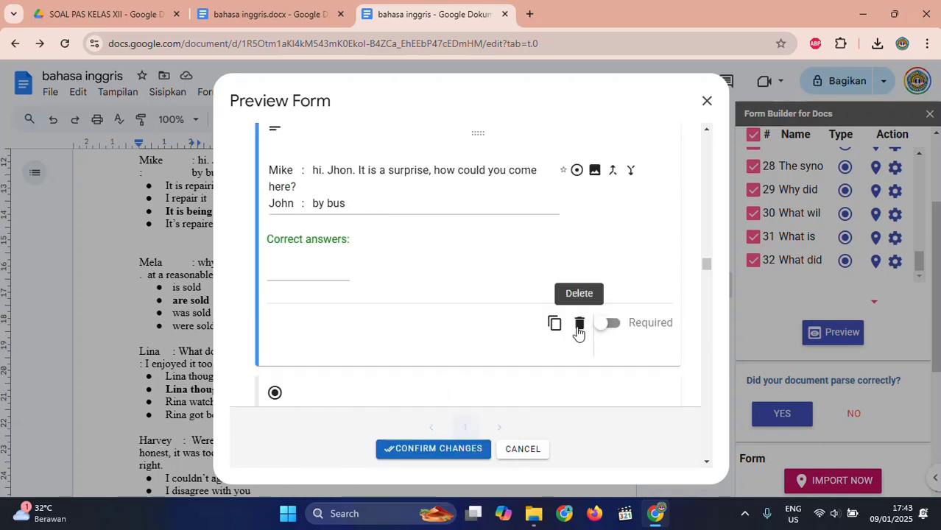
{"action": "left_click", "coordinate": [578, 328]}
Start each reply on its own line in the Surya Department store question and in the last night's concert question.
{"action": "scroll", "coordinate": [434, 294], "scroll_direction": "down", "scroll_amount": 4}
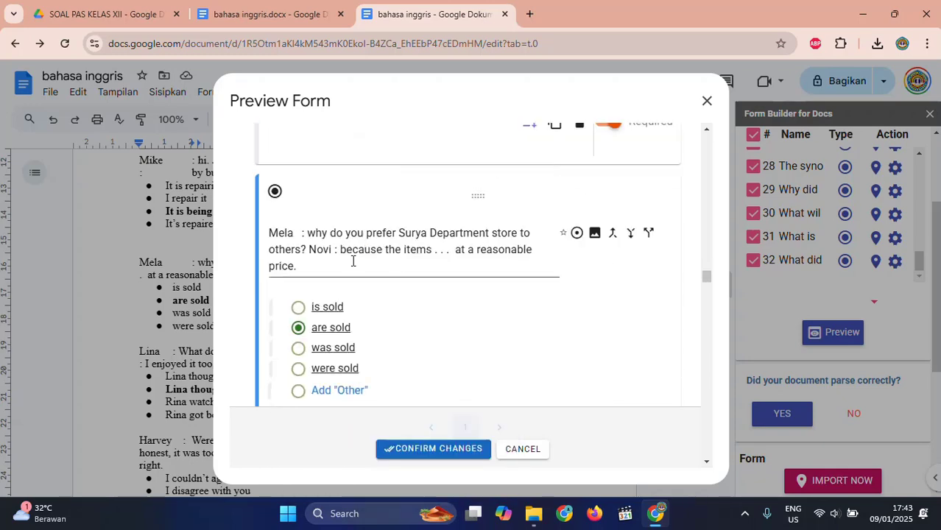
{"action": "left_click", "coordinate": [309, 249]}
{"action": "key", "text": "Return"}
{"action": "scroll", "coordinate": [399, 257], "scroll_direction": "down", "scroll_amount": 5}
{"action": "left_click", "coordinate": [513, 193]}
{"action": "key", "text": "Return"}
{"action": "left_click", "coordinate": [447, 210]}
{"action": "key", "text": "Return"}
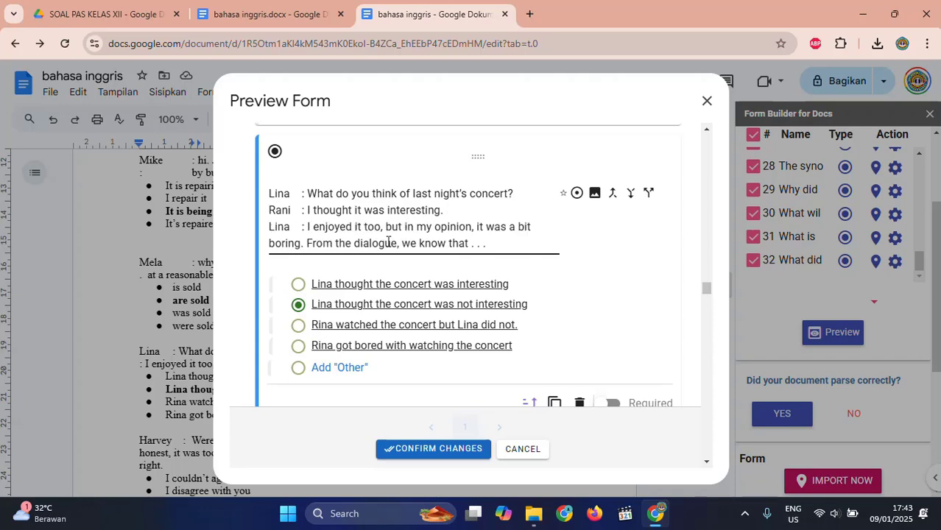
Separate the speaker turns onto their own lines in the exhibition poster question and in the question following it.
{"action": "scroll", "coordinate": [338, 276], "scroll_direction": "down", "scroll_amount": 4}
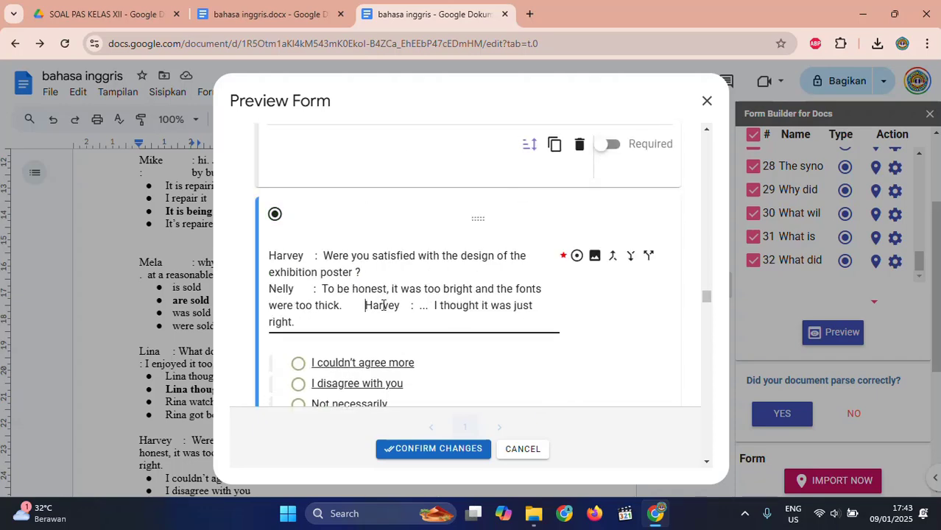
{"action": "scroll", "coordinate": [383, 305], "scroll_direction": "down", "scroll_amount": 5}
{"action": "left_click", "coordinate": [524, 181]}
{"action": "key", "text": "Return"}
{"action": "scroll", "coordinate": [389, 213], "scroll_direction": "down", "scroll_amount": 4}
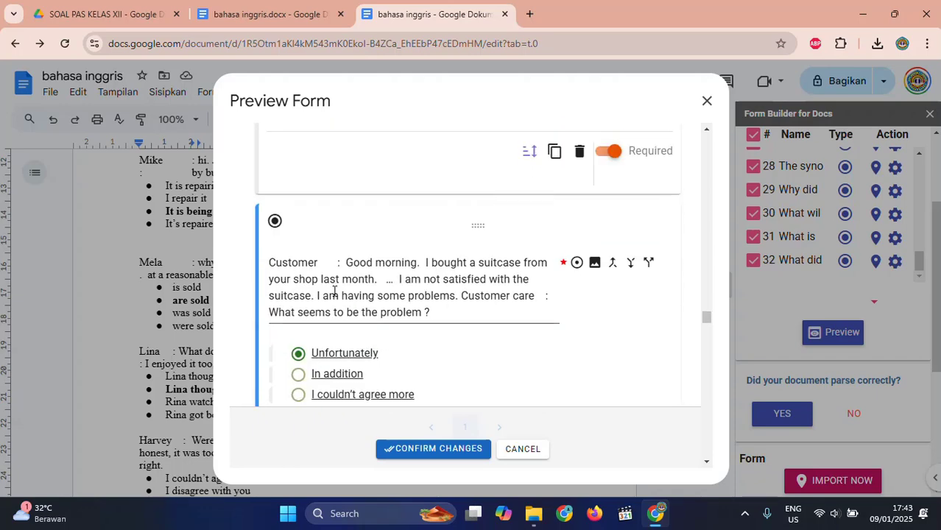
Start each reply on its own line in the suitcase question and in the secretary's busy-line question.
{"action": "left_click", "coordinate": [460, 295]}
{"action": "key", "text": "Return"}
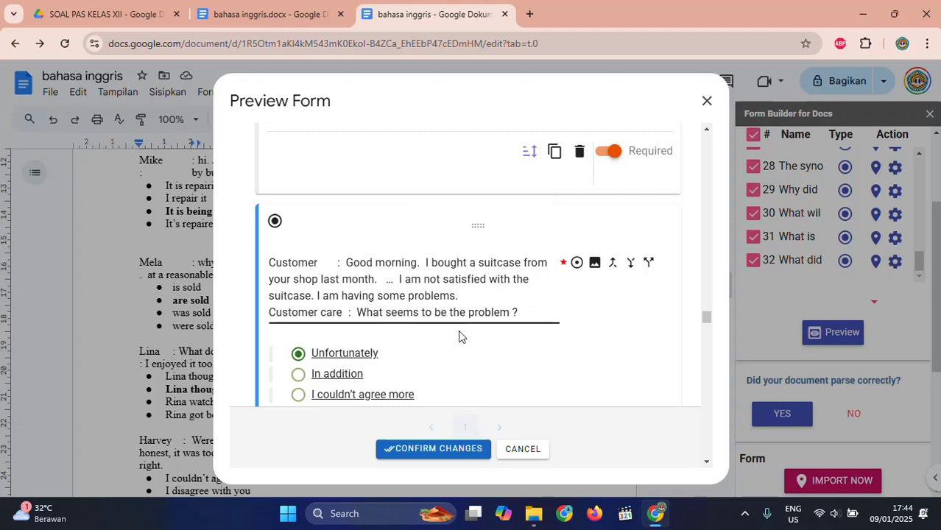
{"action": "scroll", "coordinate": [439, 310], "scroll_direction": "down", "scroll_amount": 5}
{"action": "left_click", "coordinate": [435, 257]}
{"action": "key", "text": "Return"}
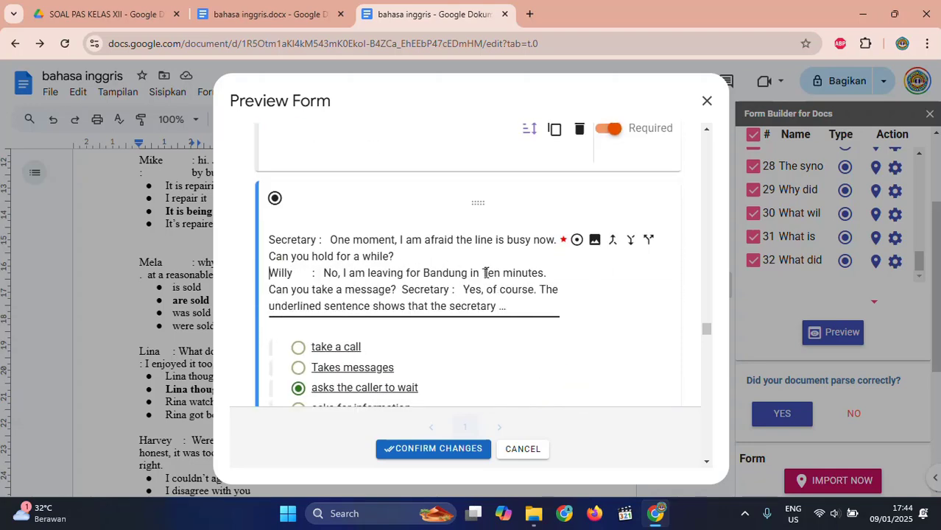
{"action": "left_click", "coordinate": [403, 291]}
{"action": "key", "text": "Return"}
Put the guest's and receptionist's turns on separate lines in the single bed room booking question.
{"action": "scroll", "coordinate": [455, 252], "scroll_direction": "down", "scroll_amount": 4}
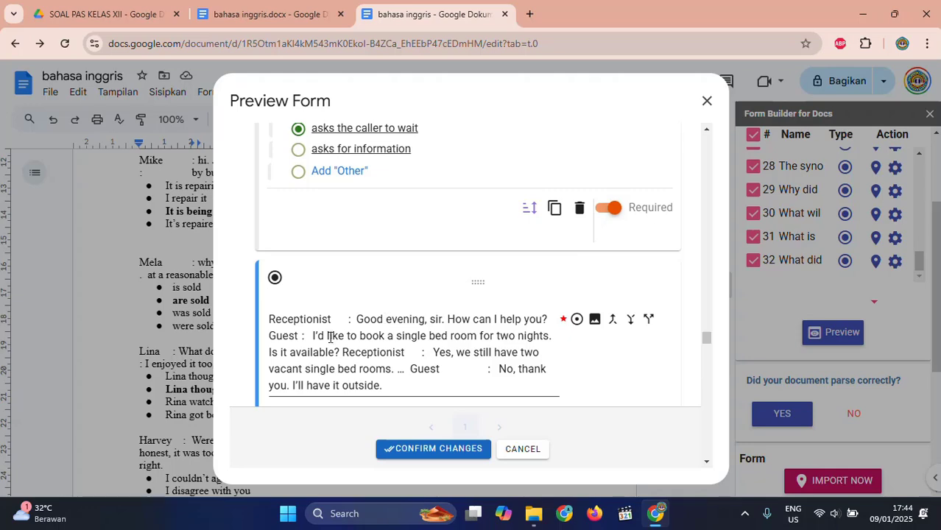
{"action": "left_click", "coordinate": [270, 337]}
{"action": "left_click", "coordinate": [344, 354]}
{"action": "key", "text": "Return"}
{"action": "scroll", "coordinate": [390, 378], "scroll_direction": "down", "scroll_amount": 1}
{"action": "left_click", "coordinate": [365, 316]}
{"action": "key", "text": "Return"}
Break the "Do you want something to drink?" question into separate lines and capitalize the opening speaker's name with E.
{"action": "scroll", "coordinate": [372, 343], "scroll_direction": "down", "scroll_amount": 5}
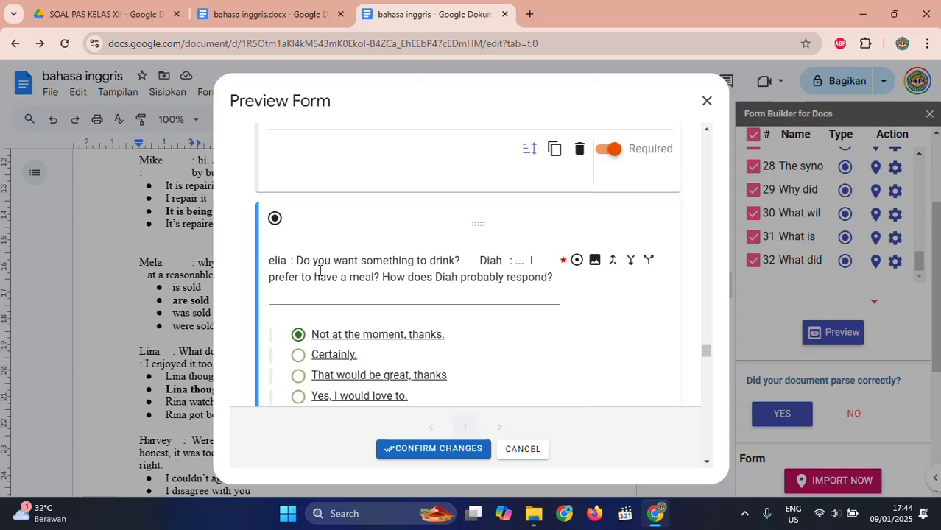
{"action": "left_click", "coordinate": [479, 262]}
{"action": "key", "text": "Return"}
{"action": "left_click", "coordinate": [494, 277]}
{"action": "key", "text": "Return"}
{"action": "scroll", "coordinate": [424, 296], "scroll_direction": "down", "scroll_amount": 1}
{"action": "left_click", "coordinate": [275, 192]}
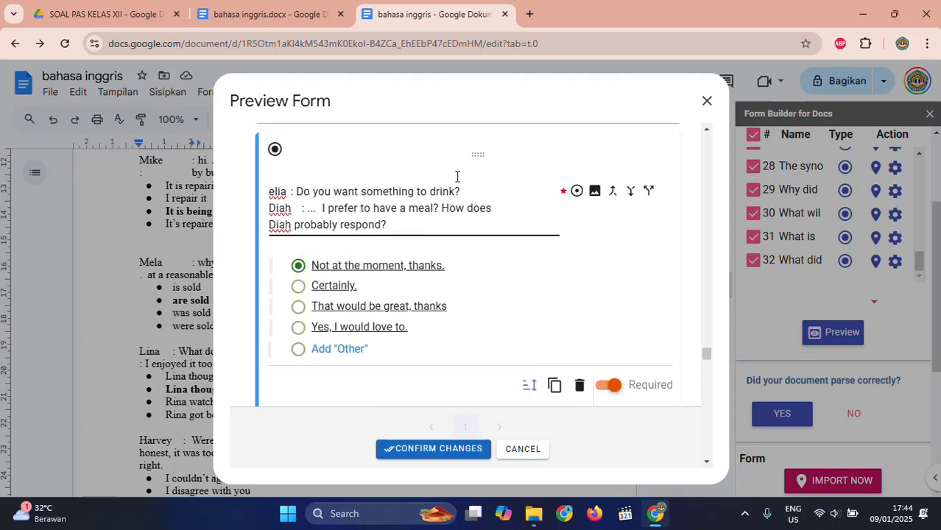
{"action": "key", "text": "BackSpace"}
{"action": "type", "text": "E"}
Start each of the two replies on its own line in the "Ketika Cinta Bertasbih" question.
{"action": "scroll", "coordinate": [402, 276], "scroll_direction": "down", "scroll_amount": 1}
{"action": "scroll", "coordinate": [402, 277], "scroll_direction": "down", "scroll_amount": 3}
{"action": "left_click", "coordinate": [514, 220]}
{"action": "key", "text": "Return"}
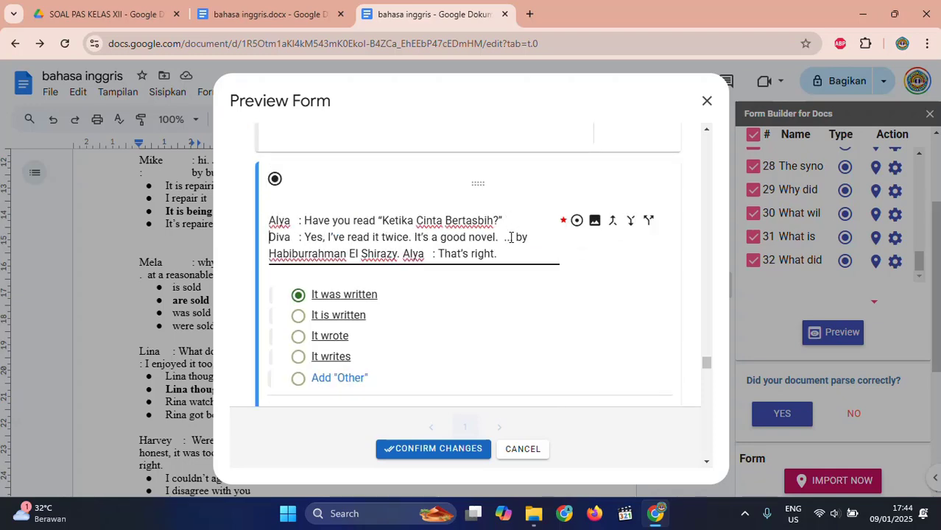
{"action": "left_click", "coordinate": [404, 254]}
{"action": "key", "text": "Return"}
Put the reply on its own line in the public smoking question and in the cassette question.
{"action": "scroll", "coordinate": [365, 328], "scroll_direction": "down", "scroll_amount": 5}
{"action": "left_click", "coordinate": [399, 290]}
{"action": "key", "text": "Return"}
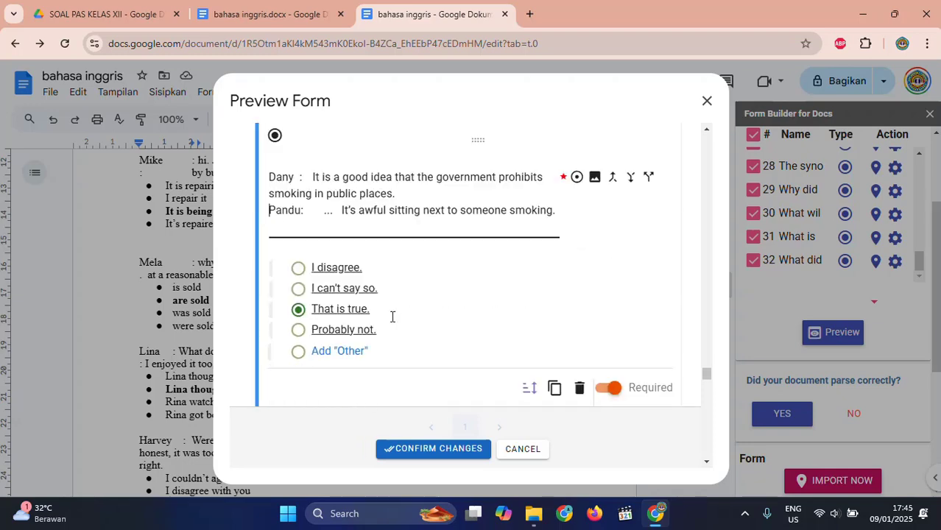
{"action": "scroll", "coordinate": [391, 317], "scroll_direction": "down", "scroll_amount": 5}
{"action": "left_click", "coordinate": [471, 244]}
{"action": "key", "text": "Return"}
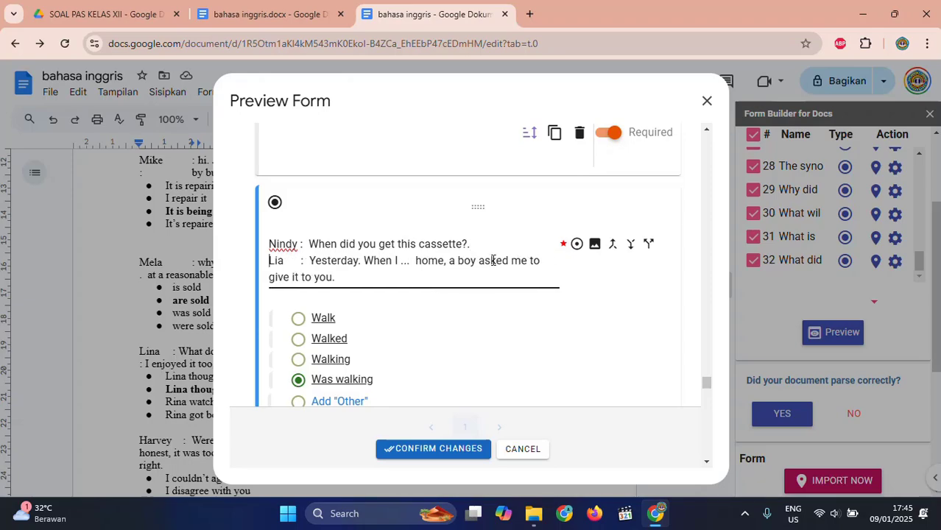
Switch to the bahasa inggris.docx document and capture the Jakarta–Surabaya train schedule table with Snipping Tool.
{"action": "scroll", "coordinate": [426, 196], "scroll_direction": "down", "scroll_amount": 5}
{"action": "scroll", "coordinate": [434, 250], "scroll_direction": "up", "scroll_amount": 3}
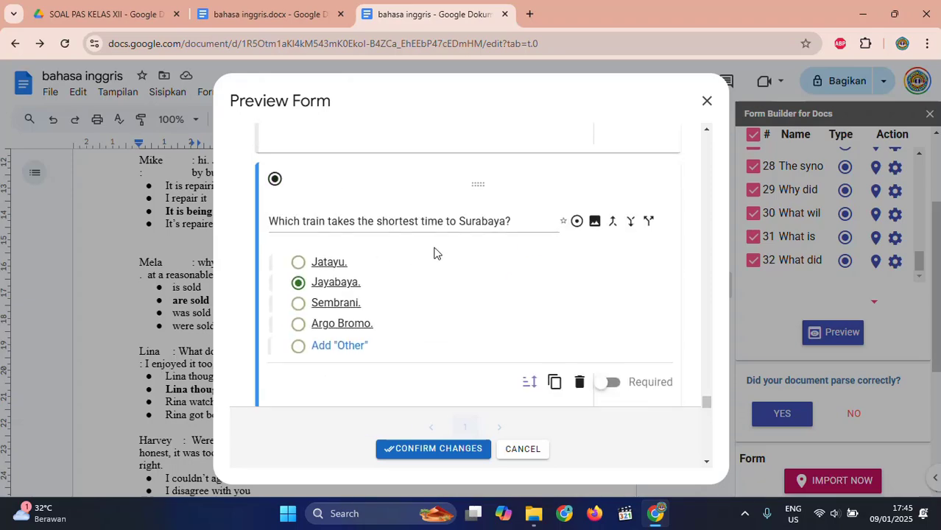
{"action": "left_click", "coordinate": [258, 14]}
{"action": "scroll", "coordinate": [497, 336], "scroll_direction": "down", "scroll_amount": 10}
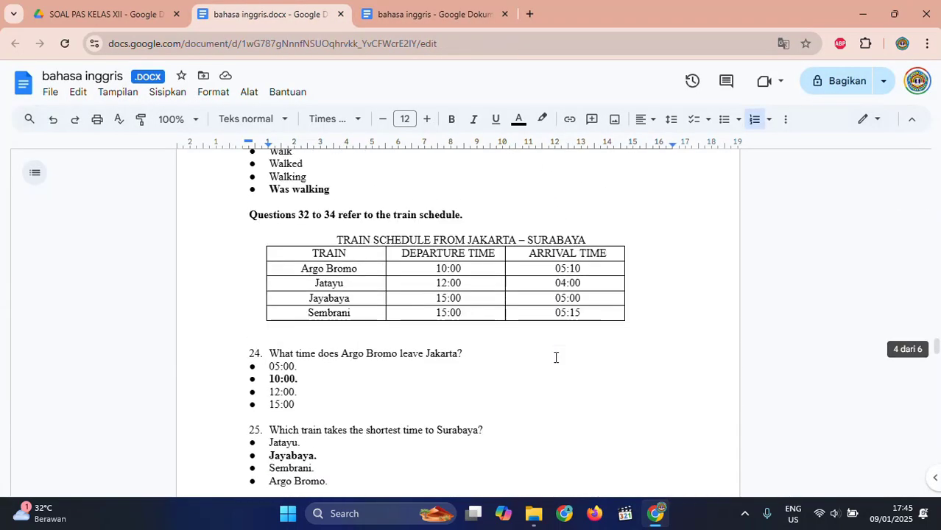
{"action": "key", "text": "super"}
{"action": "type", "text": "SN"}
{"action": "key", "text": "Return"}
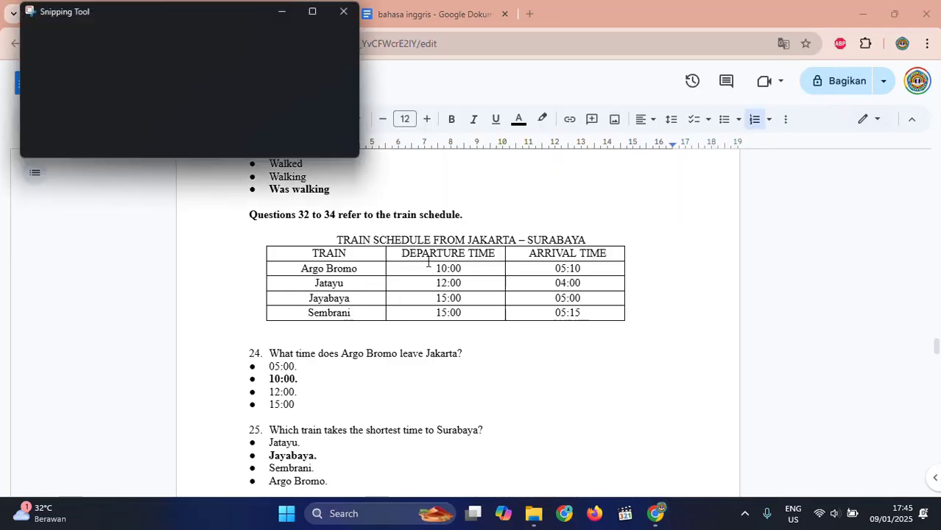
{"action": "key", "text": "ctrl+n"}
{"action": "left_click", "coordinate": [485, 21]}
{"action": "left_click", "coordinate": [525, 29]}
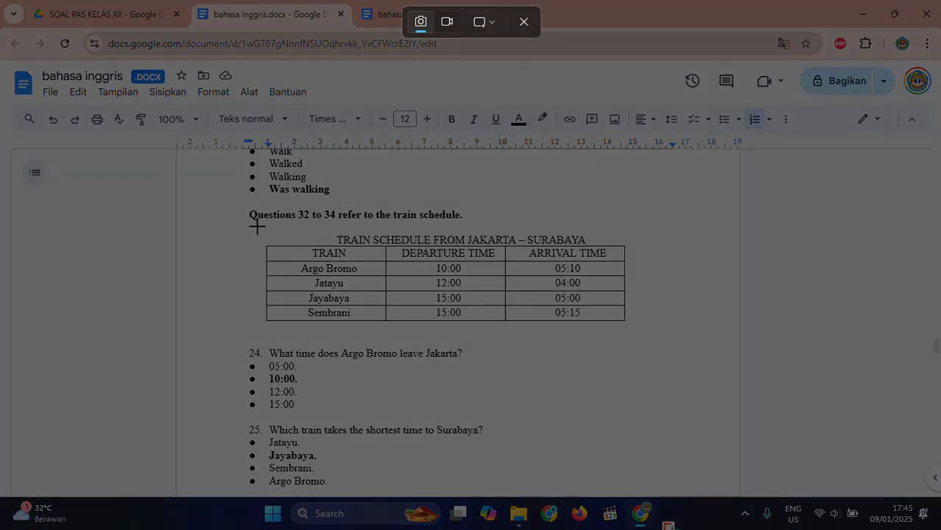
{"action": "left_click_drag", "start_coordinate": [256, 226], "coordinate": [631, 328]}
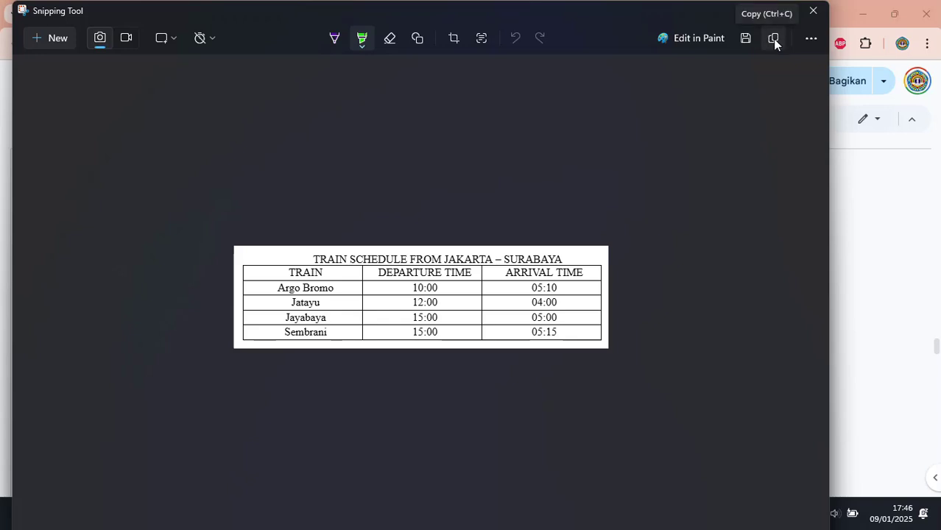
Save the train schedule snip as a PNG named TIME SCHEDULE in the Tutorial > soal folder of Documents.
{"action": "left_click", "coordinate": [746, 38]}
{"action": "scroll", "coordinate": [68, 169], "scroll_direction": "up", "scroll_amount": 5}
{"action": "left_click", "coordinate": [76, 200]}
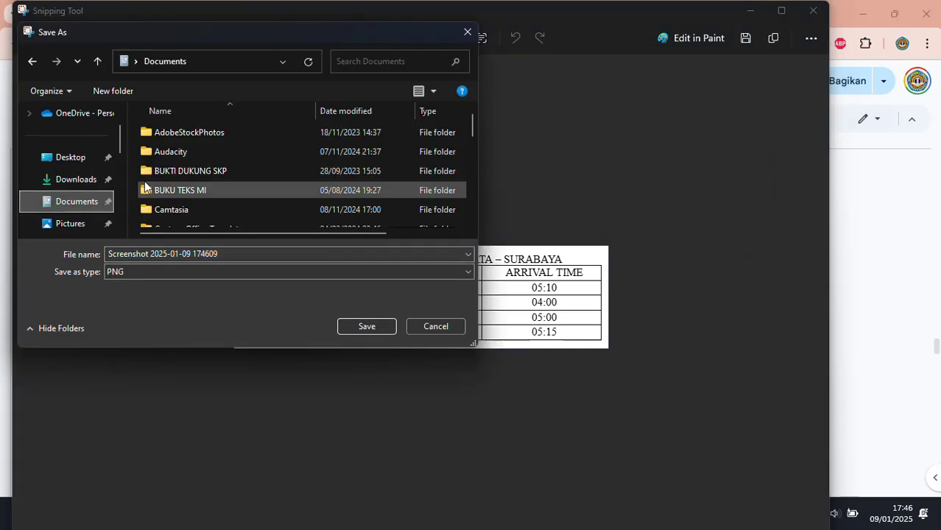
{"action": "scroll", "coordinate": [162, 170], "scroll_direction": "down", "scroll_amount": 10}
{"action": "double_click", "coordinate": [185, 146]}
{"action": "double_click", "coordinate": [171, 195]}
{"action": "left_click", "coordinate": [243, 253]}
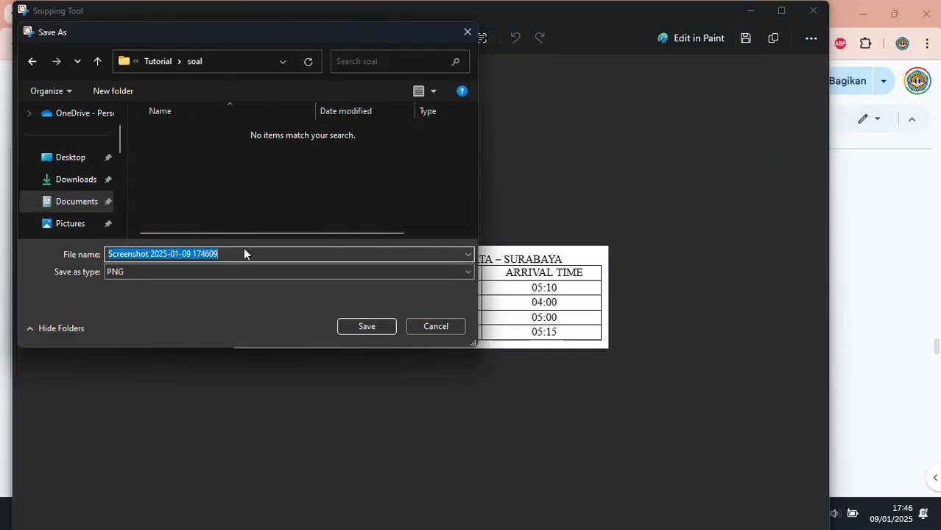
{"action": "type", "text": "TIME SCHEDULE"}
{"action": "left_click", "coordinate": [362, 323]}
Find the job application letter that precedes question 27 in bahasa inggris.docx and examine its questions.
{"action": "left_click", "coordinate": [872, 263]}
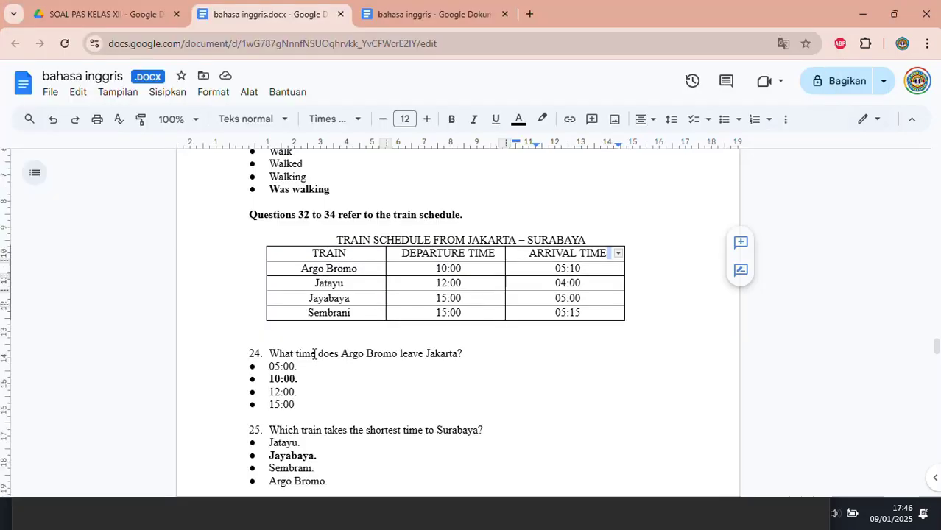
{"action": "scroll", "coordinate": [315, 354], "scroll_direction": "down", "scroll_amount": 5}
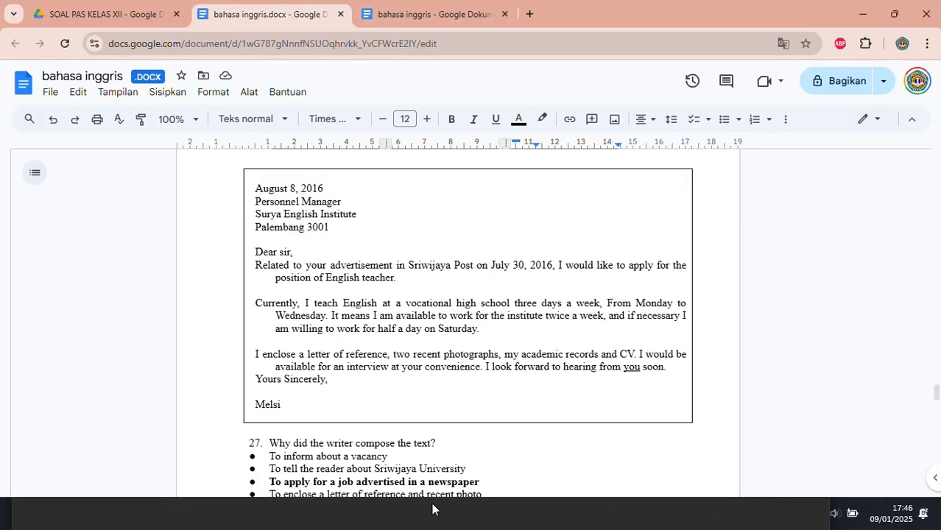
{"action": "left_click", "coordinate": [462, 443]}
{"action": "scroll", "coordinate": [506, 259], "scroll_direction": "down", "scroll_amount": 3}
{"action": "left_click", "coordinate": [478, 299]}
{"action": "scroll", "coordinate": [397, 412], "scroll_direction": "up", "scroll_amount": 1}
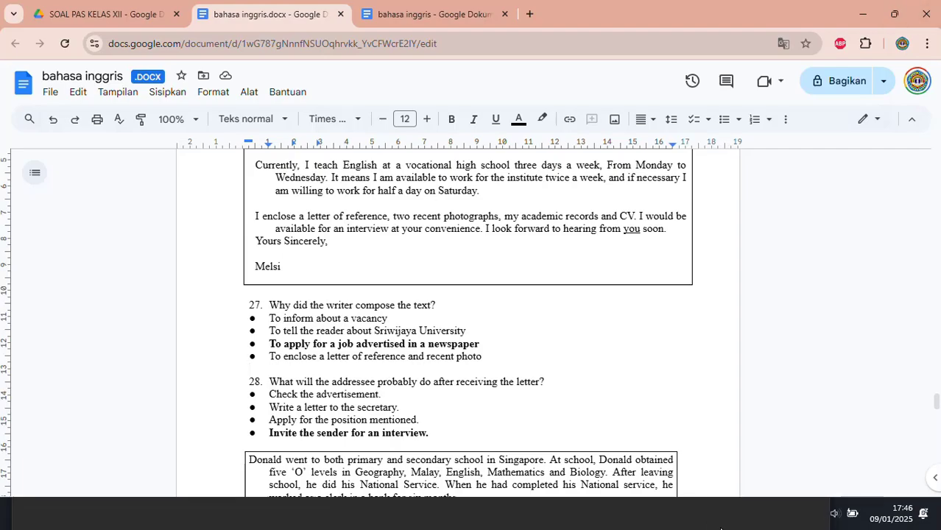
{"action": "left_click", "coordinate": [865, 11]}
{"action": "left_click", "coordinate": [53, 40]}
{"action": "key", "text": "Escape"}
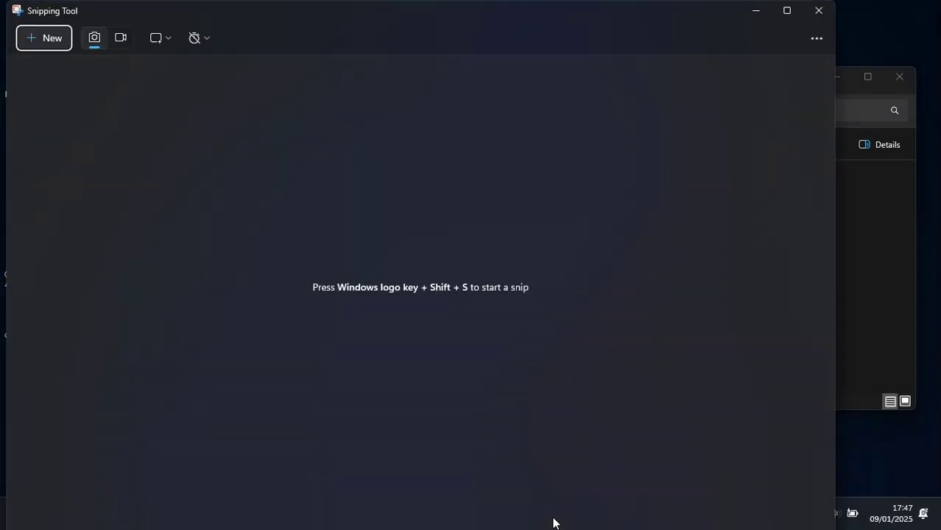
{"action": "left_click", "coordinate": [819, 11]}
{"action": "left_click", "coordinate": [655, 513]}
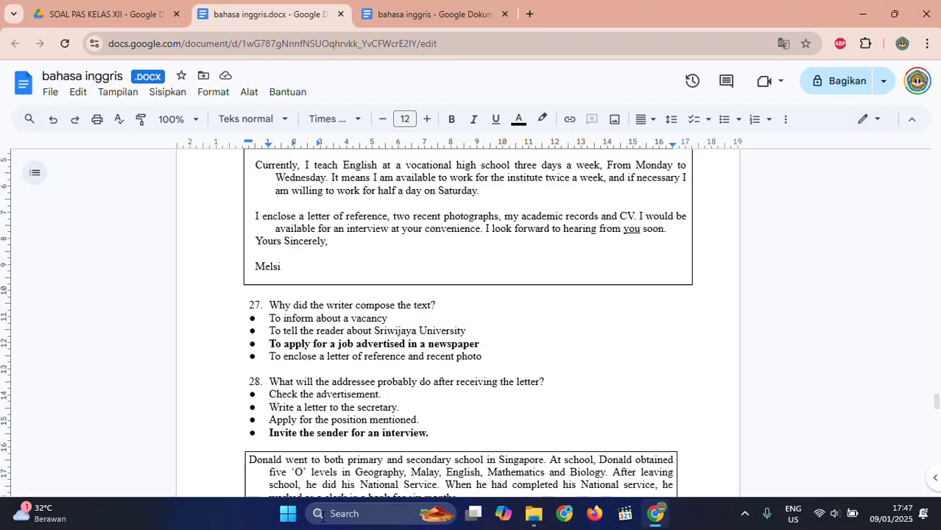
Open Snipping Tool again and capture the whole boxed application letter dated August 8, 2016.
{"action": "left_click", "coordinate": [321, 513]}
{"action": "type", "text": "snip"}
{"action": "key", "text": "Return"}
{"action": "scroll", "coordinate": [557, 269], "scroll_direction": "up", "scroll_amount": 3}
{"action": "left_click", "coordinate": [42, 35]}
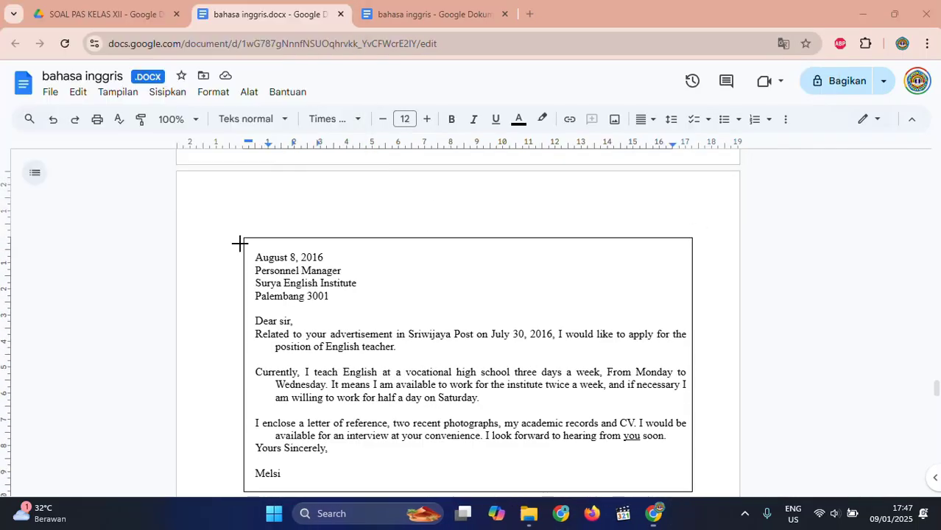
{"action": "left_click_drag", "start_coordinate": [234, 231], "coordinate": [706, 507]}
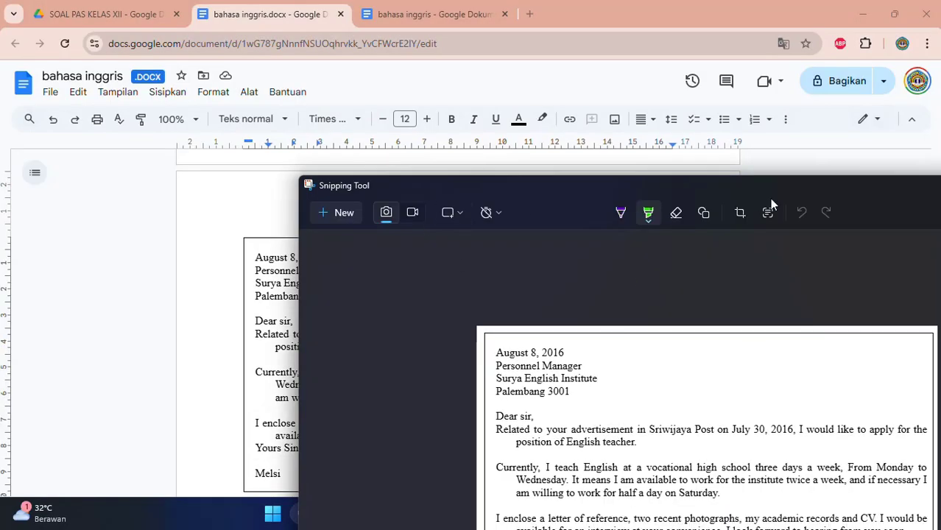
Save the letter snip as a PNG named APPL LETTER in the soal folder and close Snipping Tool.
{"action": "key", "text": "ctrl+s"}
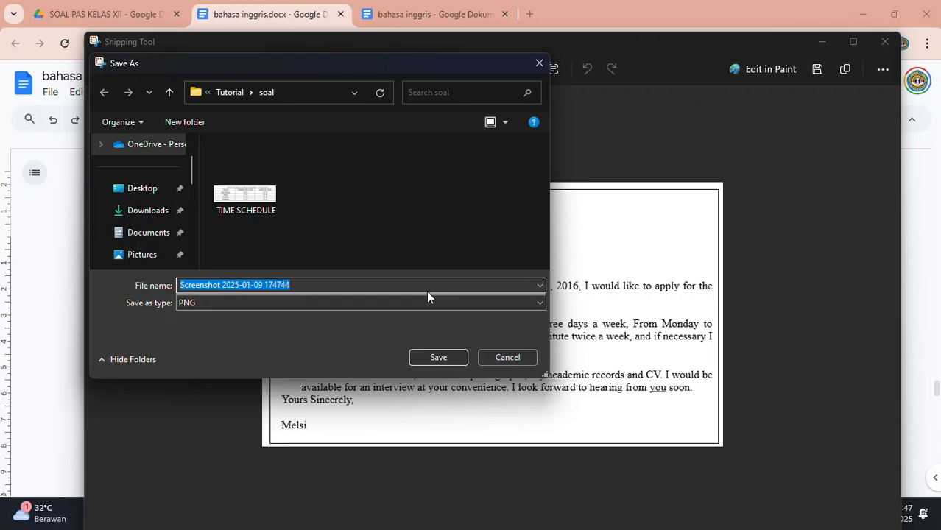
{"action": "type", "text": "APPL LETTER"}
{"action": "left_click", "coordinate": [435, 356]}
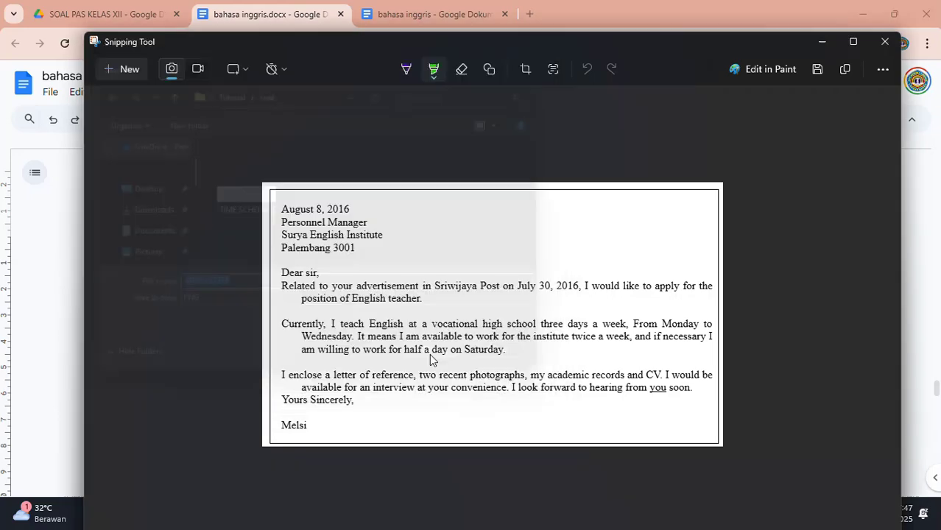
{"action": "left_click", "coordinate": [885, 42]}
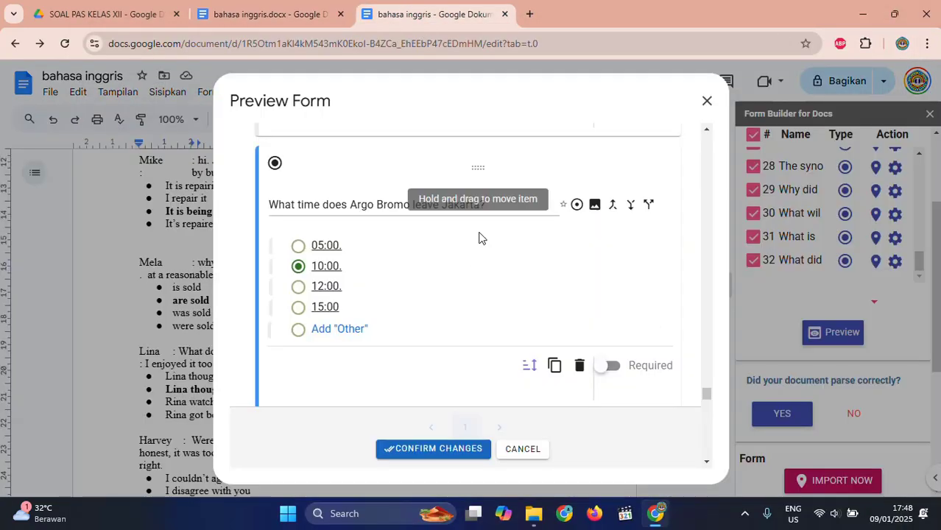
{"action": "left_click", "coordinate": [595, 204]}
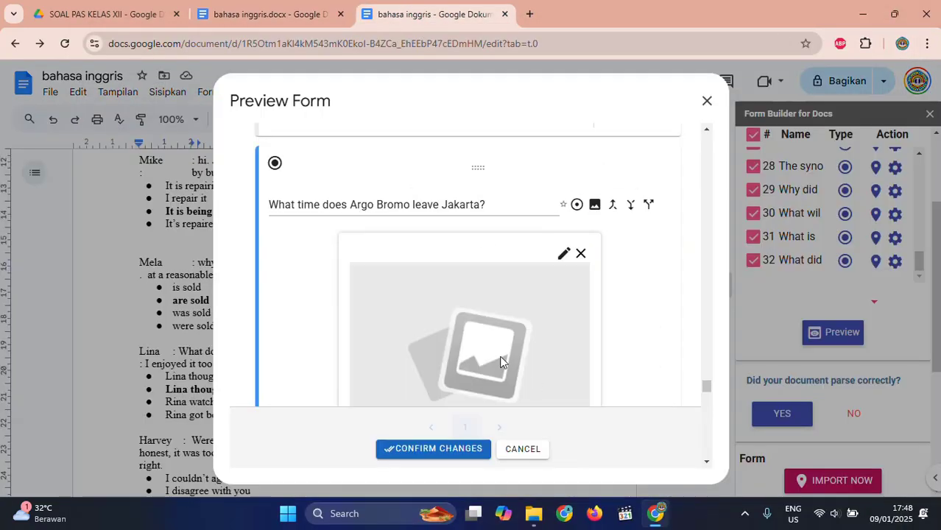
{"action": "scroll", "coordinate": [559, 281], "scroll_direction": "down", "scroll_amount": 4}
{"action": "scroll", "coordinate": [472, 190], "scroll_direction": "up", "scroll_amount": 3}
{"action": "left_click", "coordinate": [561, 255]}
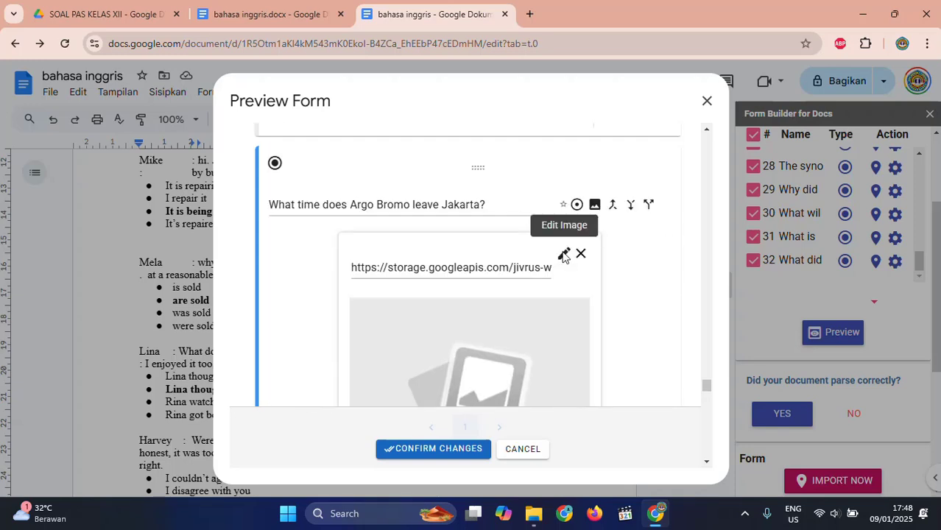
{"action": "left_click", "coordinate": [581, 255]}
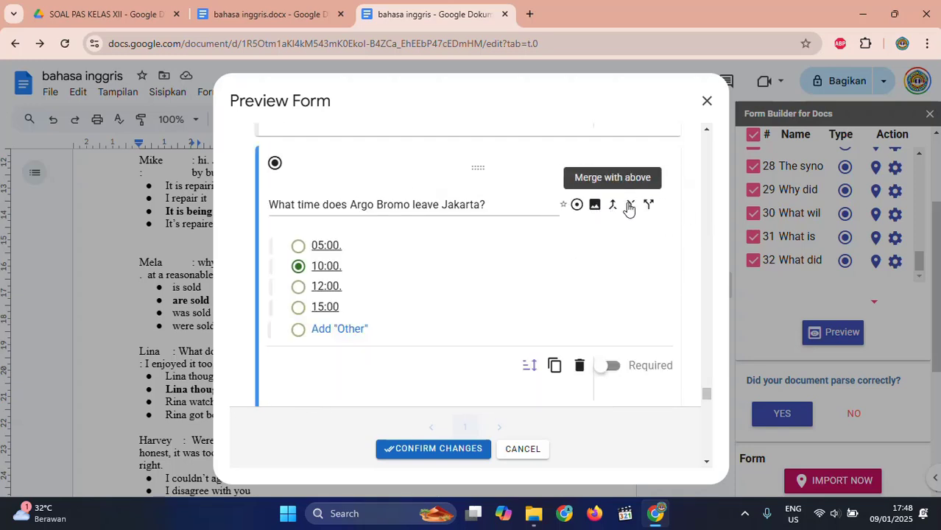
Add an image placeholder to the "What time does Argo Bromo leave Jakarta?" question in the form preview.
{"action": "left_click", "coordinate": [595, 204]}
{"action": "scroll", "coordinate": [515, 339], "scroll_direction": "down", "scroll_amount": 3}
{"action": "scroll", "coordinate": [524, 294], "scroll_direction": "up", "scroll_amount": 2}
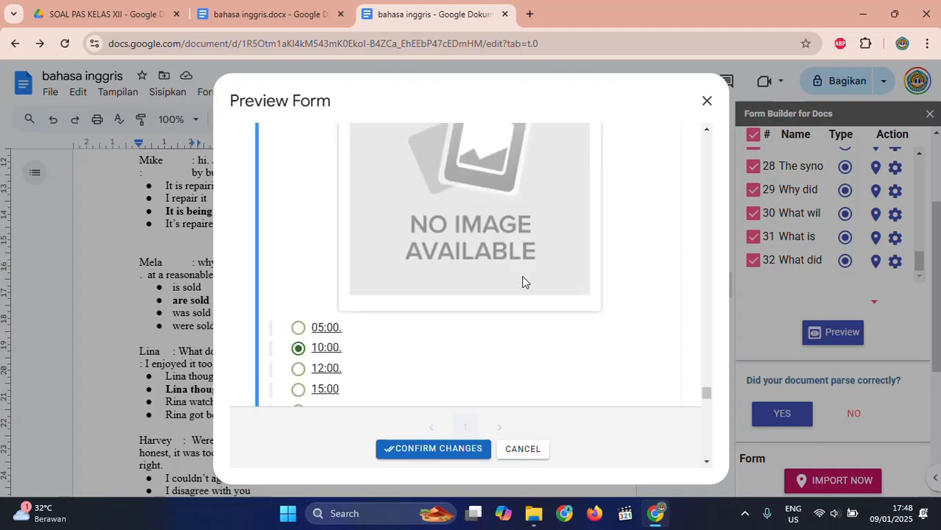
Review the remaining questions through the last one about the National Service and confirm the preview changes.
{"action": "scroll", "coordinate": [519, 309], "scroll_direction": "down", "scroll_amount": 10}
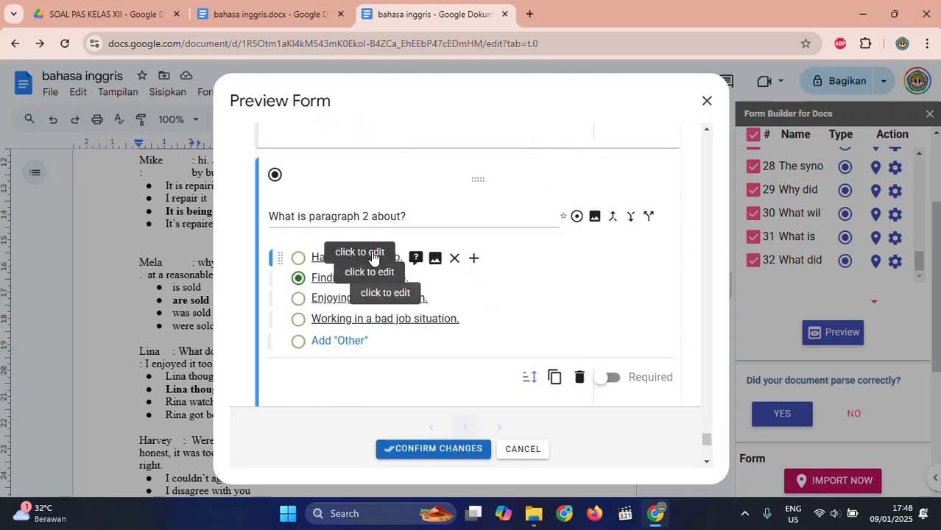
{"action": "scroll", "coordinate": [375, 225], "scroll_direction": "down", "scroll_amount": 3}
{"action": "scroll", "coordinate": [382, 239], "scroll_direction": "down", "scroll_amount": 1}
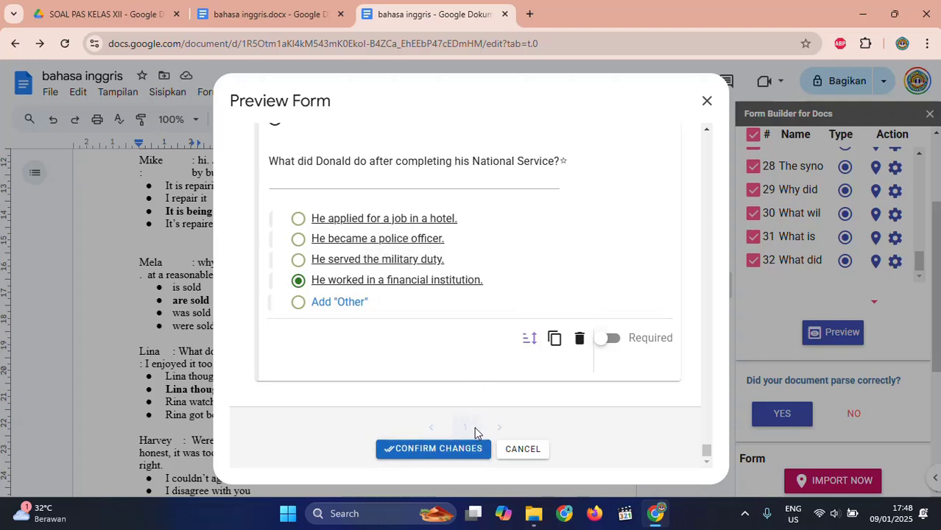
{"action": "left_click", "coordinate": [424, 452]}
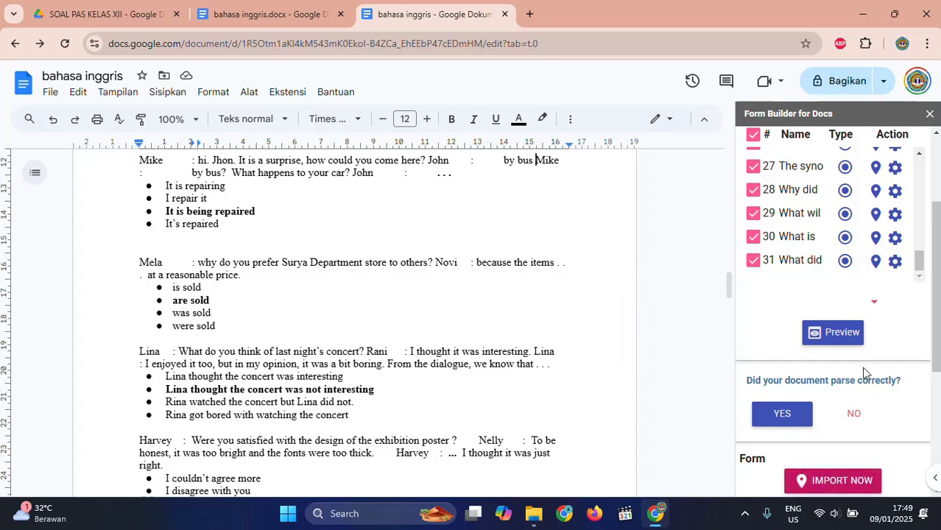
Confirm that the document parsed correctly, and start creating a new Google Form with its suggested name selected for replacement.
{"action": "scroll", "coordinate": [758, 243], "scroll_direction": "down", "scroll_amount": 2}
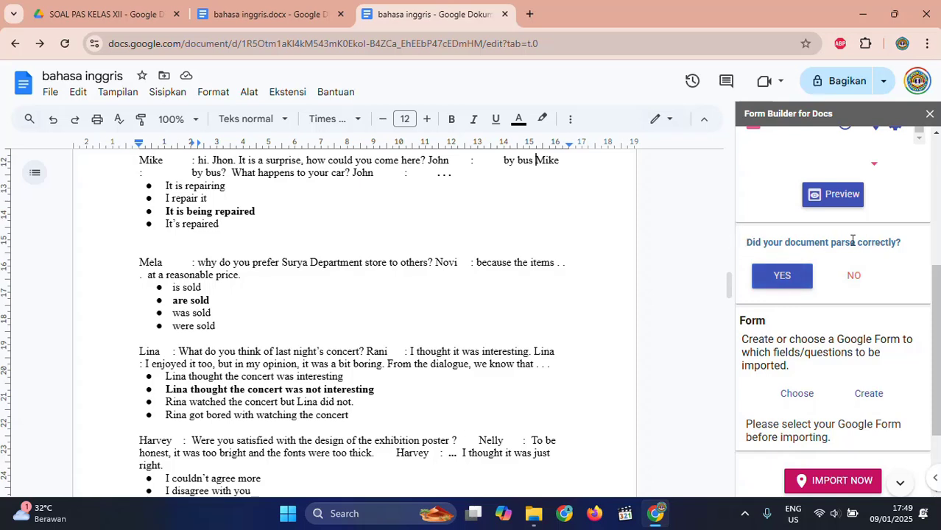
{"action": "left_click", "coordinate": [779, 275]}
{"action": "left_click", "coordinate": [878, 359]}
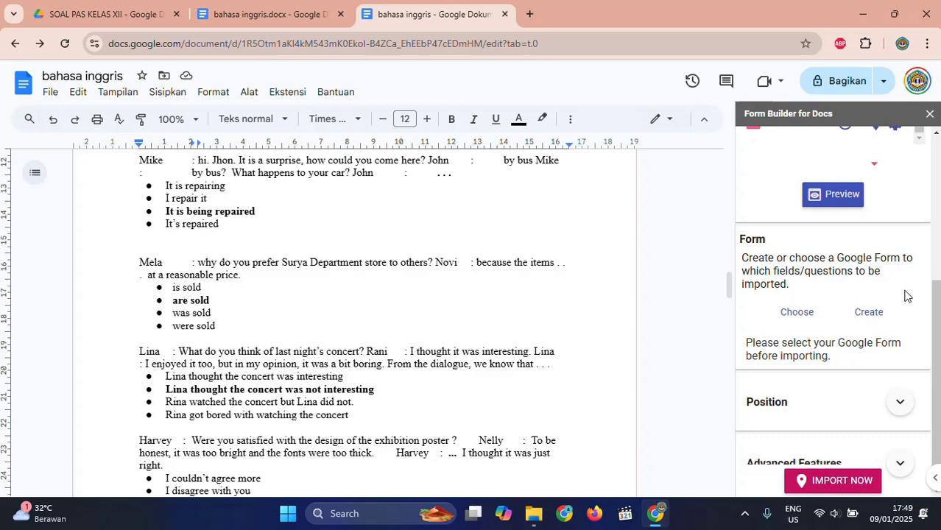
{"action": "left_click", "coordinate": [870, 321]}
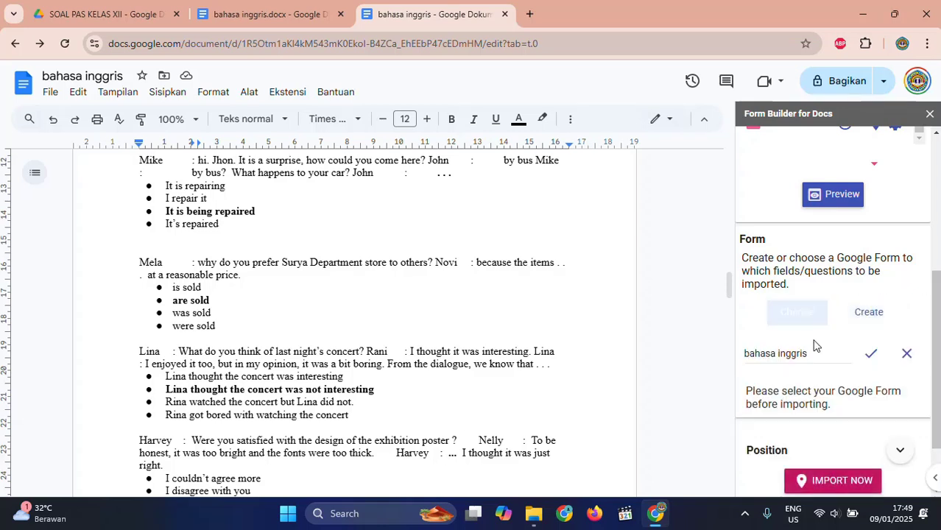
{"action": "left_click_drag", "start_coordinate": [822, 353], "coordinate": [714, 356]}
{"action": "type", "text": "QUIZ"}
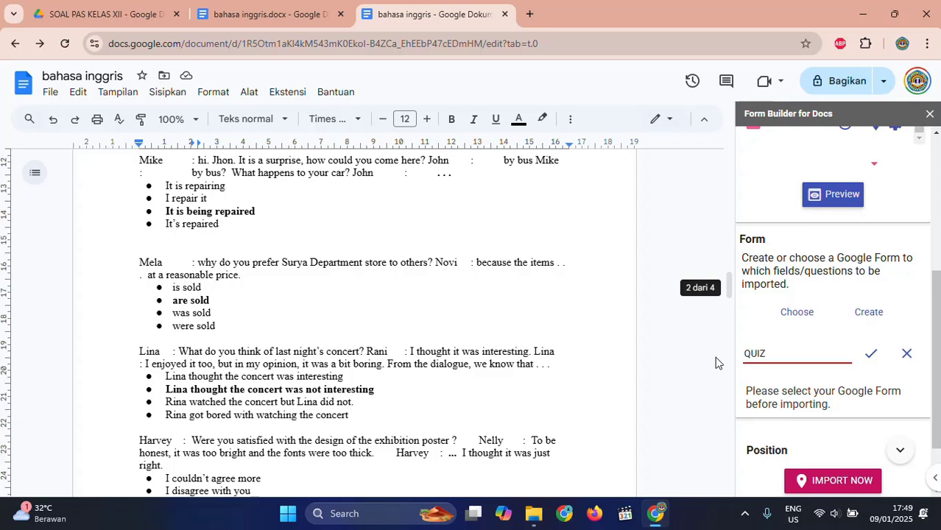
{"action": "type", "text": " P"}
{"action": "key", "text": "BackSpace"}
{"action": "key", "text": "BackSpace"}
{"action": "key", "text": "BackSpace"}
{"action": "key", "text": "BackSpace"}
{"action": "key", "text": "BackSpace"}
{"action": "key", "text": "BackSpace"}
Name the new form PAS INGGRIS XII and create it as the import destination.
{"action": "type", "text": "PAS INGGRIS XII"}
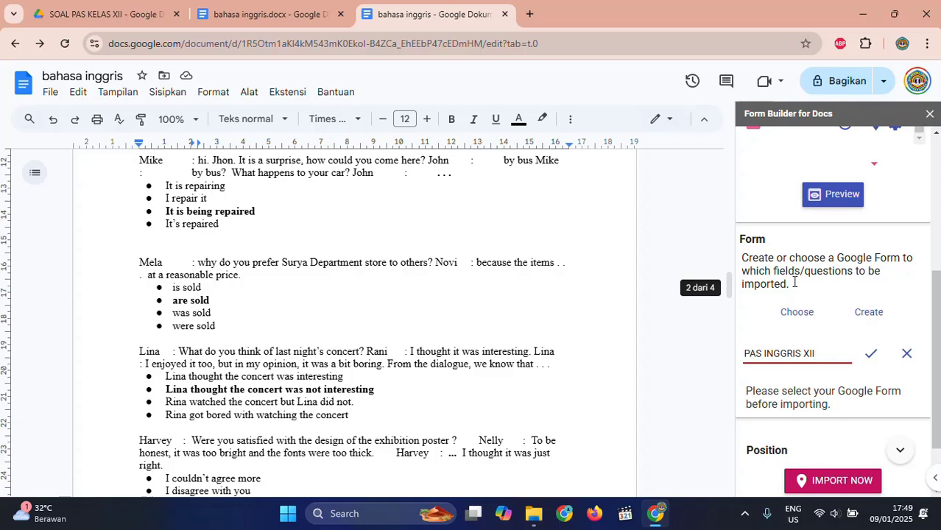
{"action": "left_click", "coordinate": [883, 356]}
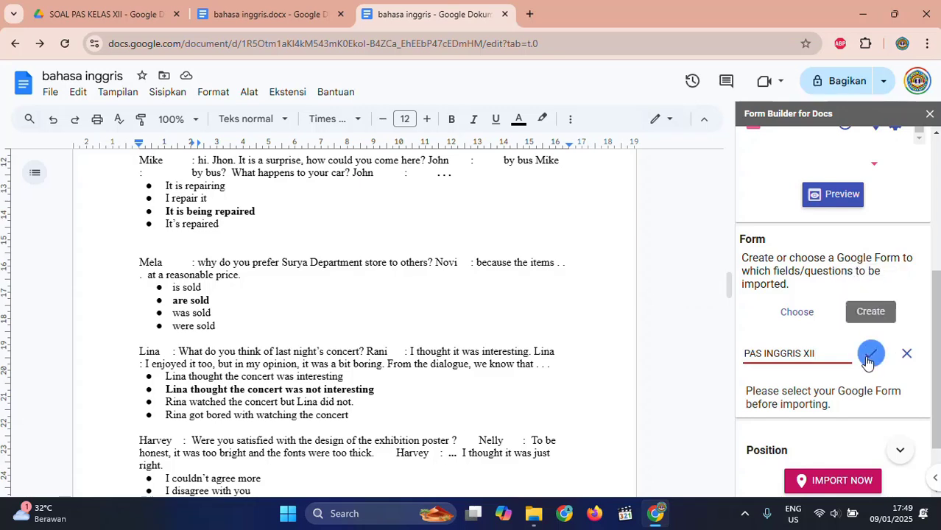
{"action": "left_click", "coordinate": [870, 358]}
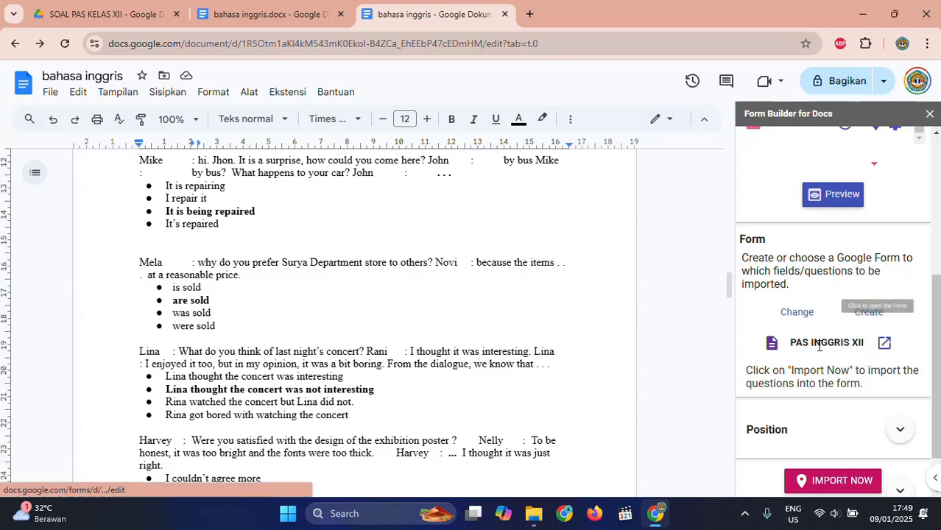
Check the new PAS INGGRIS XII form, return to the bahasa inggris document and import its questions into that form.
{"action": "left_click", "coordinate": [884, 345]}
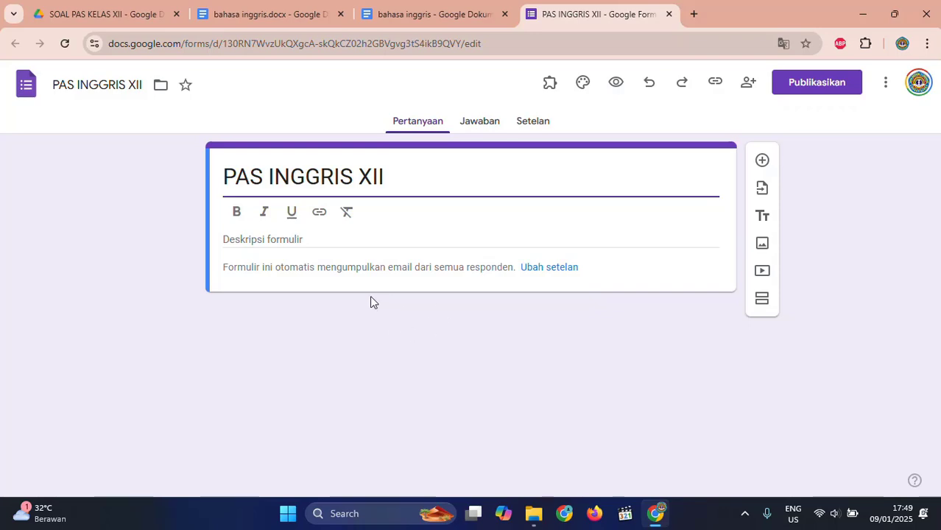
{"action": "left_click", "coordinate": [438, 14]}
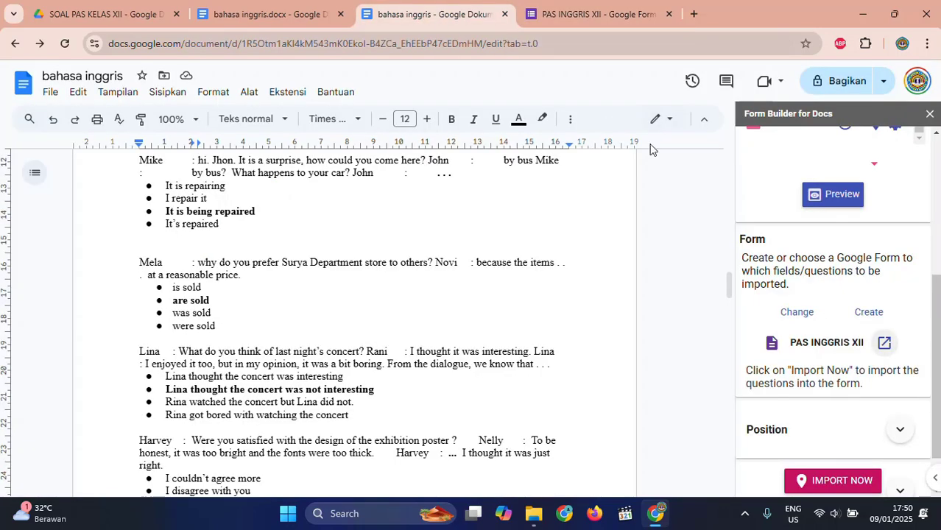
{"action": "scroll", "coordinate": [886, 406], "scroll_direction": "down", "scroll_amount": 1}
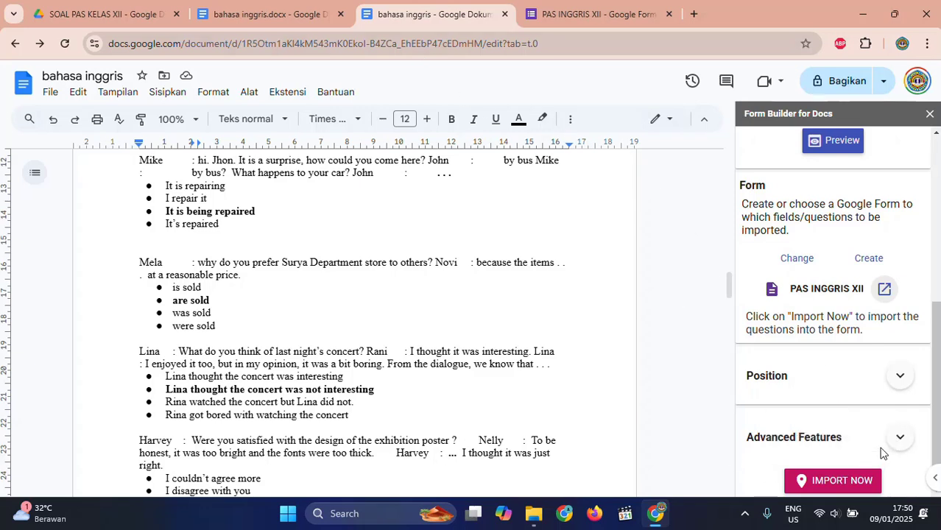
{"action": "left_click", "coordinate": [837, 486]}
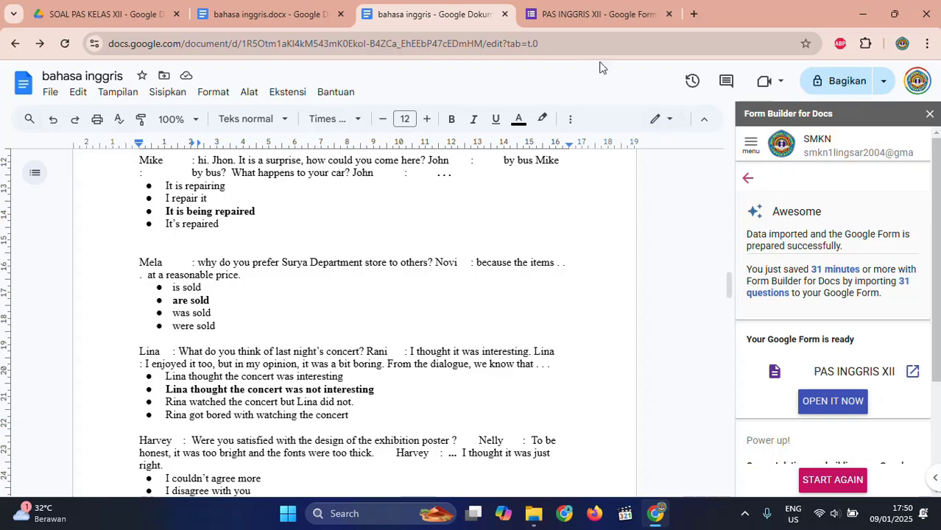
Examine the imported questions in the PAS INGGRIS XII form, down to the Argo Bromo question with its placeholder image.
{"action": "left_click", "coordinate": [579, 16]}
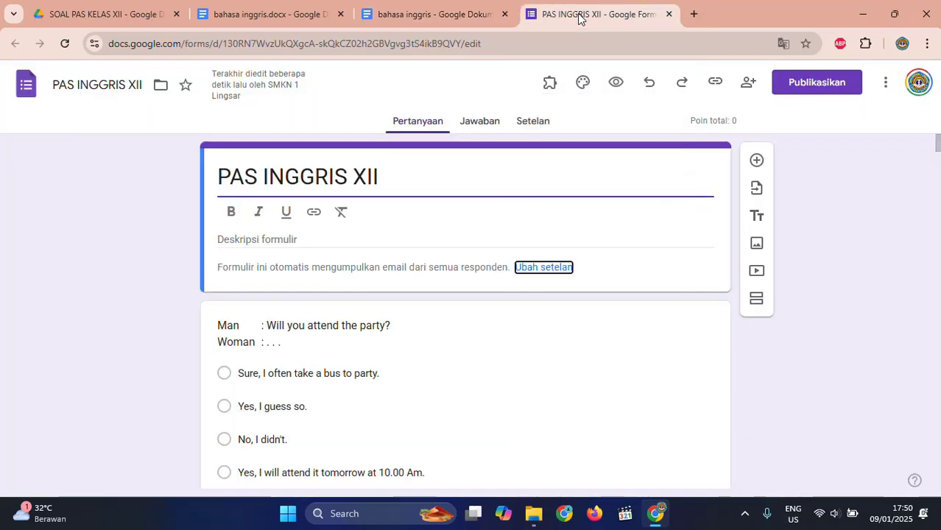
{"action": "scroll", "coordinate": [395, 306], "scroll_direction": "down", "scroll_amount": 6}
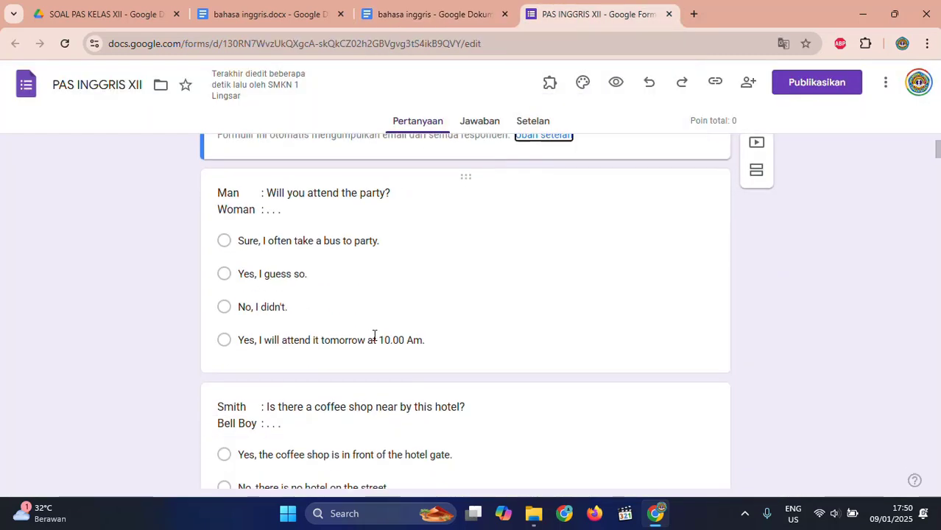
{"action": "scroll", "coordinate": [356, 338], "scroll_direction": "down", "scroll_amount": 10}
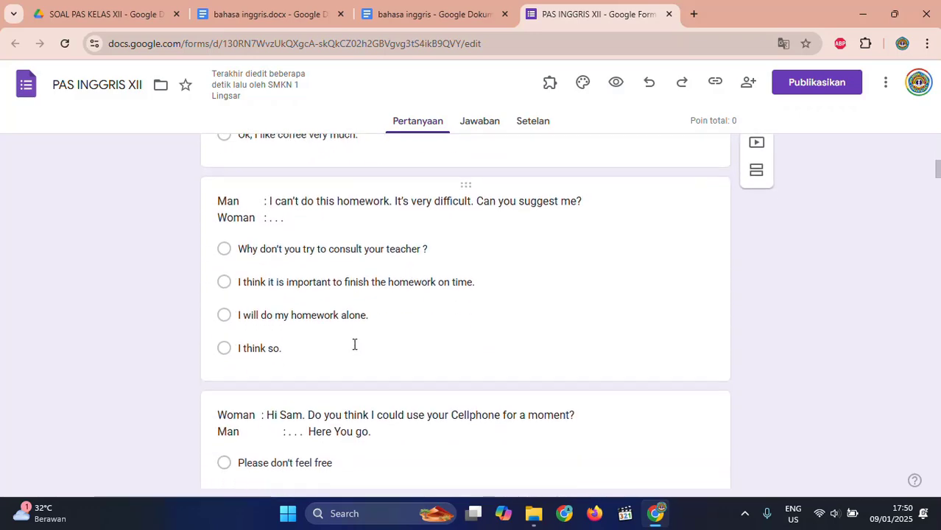
{"action": "scroll", "coordinate": [538, 356], "scroll_direction": "down", "scroll_amount": 20}
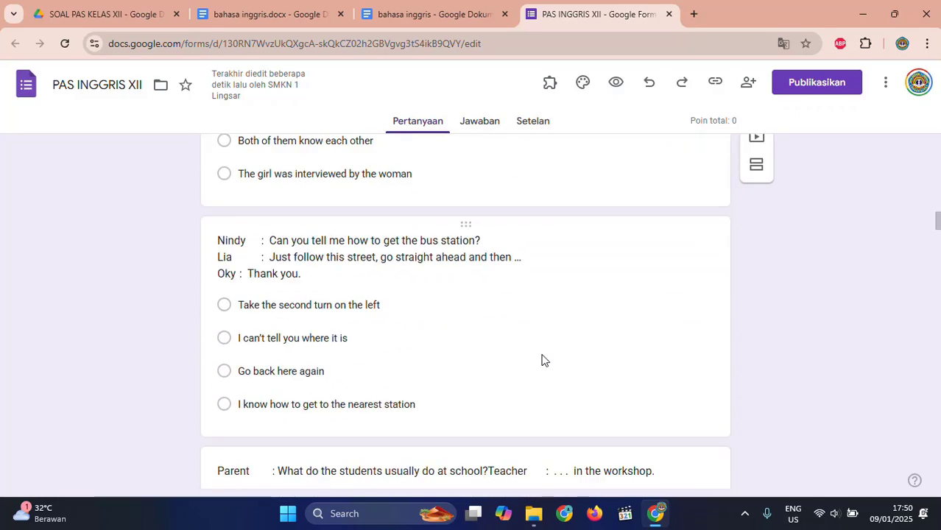
{"action": "scroll", "coordinate": [615, 370], "scroll_direction": "down", "scroll_amount": 8}
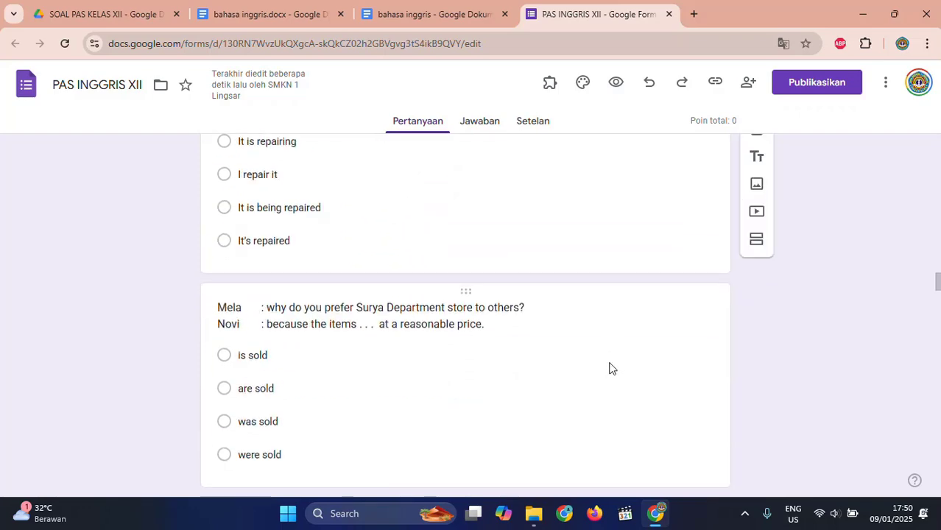
{"action": "scroll", "coordinate": [465, 309], "scroll_direction": "down", "scroll_amount": 20}
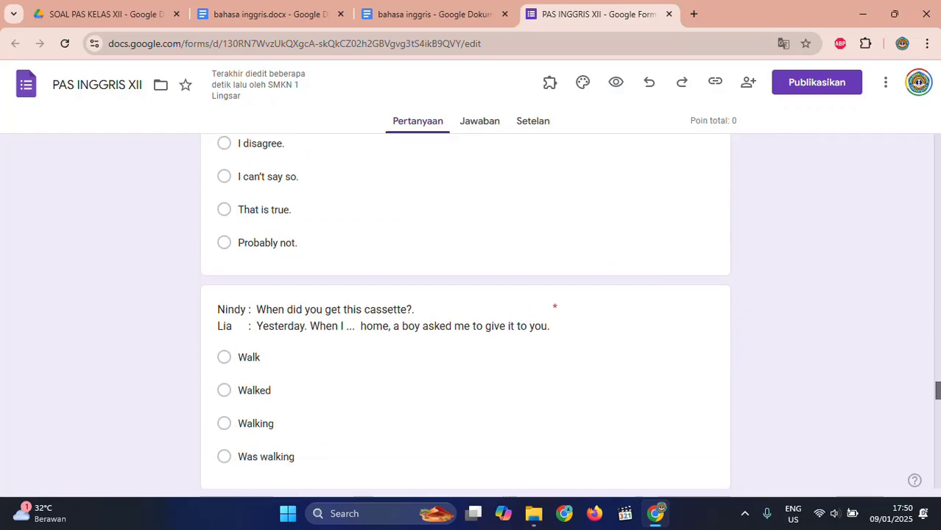
{"action": "scroll", "coordinate": [700, 407], "scroll_direction": "up", "scroll_amount": 5}
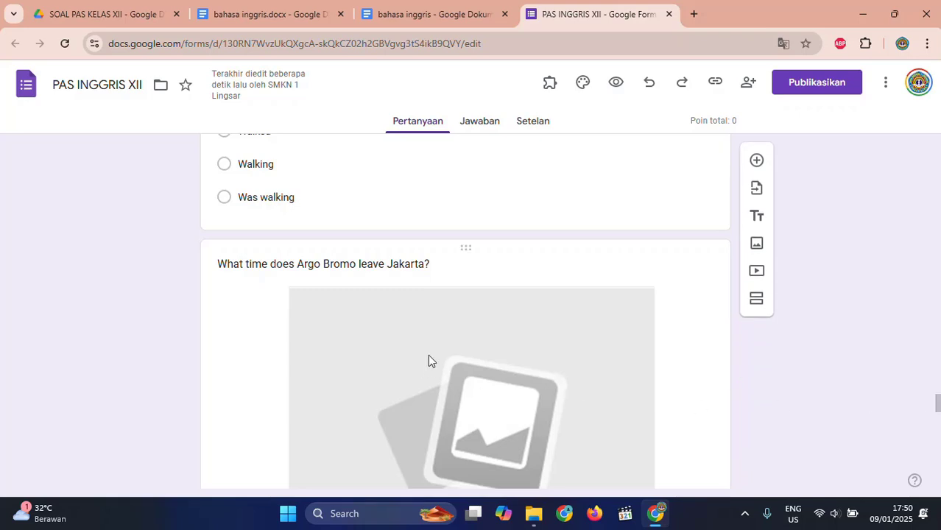
{"action": "scroll", "coordinate": [426, 372], "scroll_direction": "down", "scroll_amount": 6}
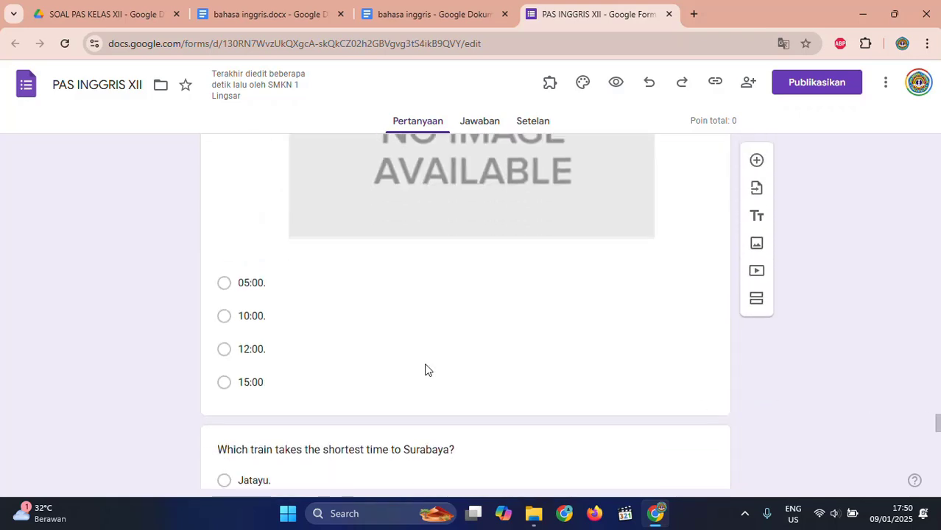
{"action": "scroll", "coordinate": [424, 368], "scroll_direction": "up", "scroll_amount": 5}
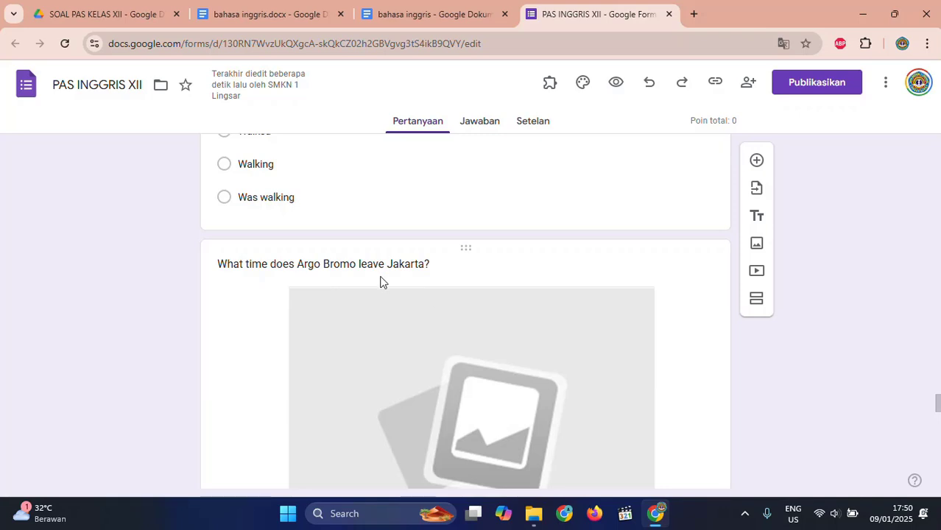
Replace the placeholder in the "What time does Argo Bromo leave Jakarta?" question with the train schedule image from Documents > Tutorial > soal.
{"action": "scroll", "coordinate": [380, 279], "scroll_direction": "down", "scroll_amount": 3}
{"action": "left_click", "coordinate": [474, 313]}
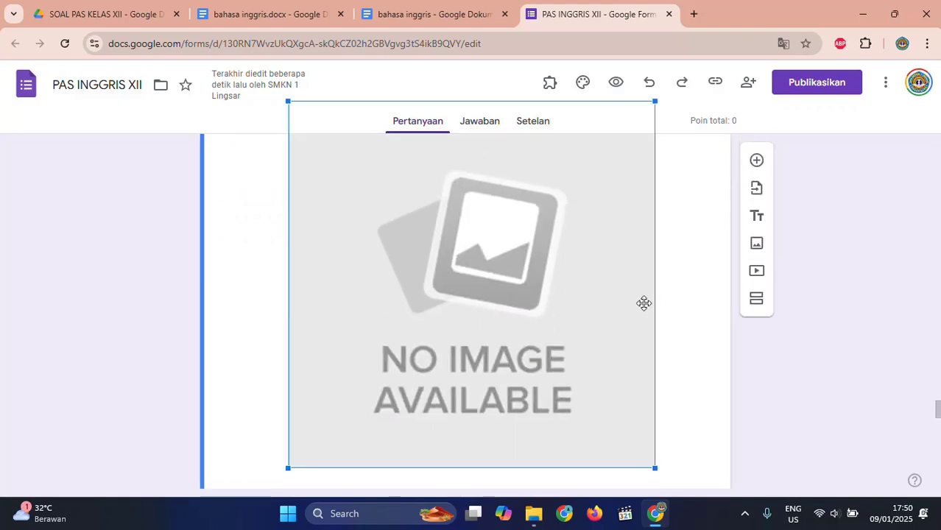
{"action": "scroll", "coordinate": [669, 321], "scroll_direction": "up", "scroll_amount": 2}
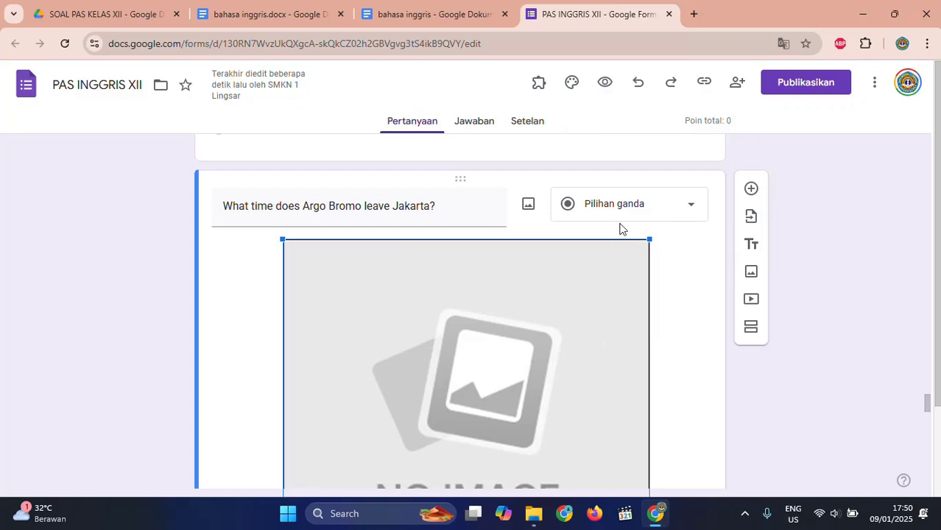
{"action": "left_click", "coordinate": [528, 207]}
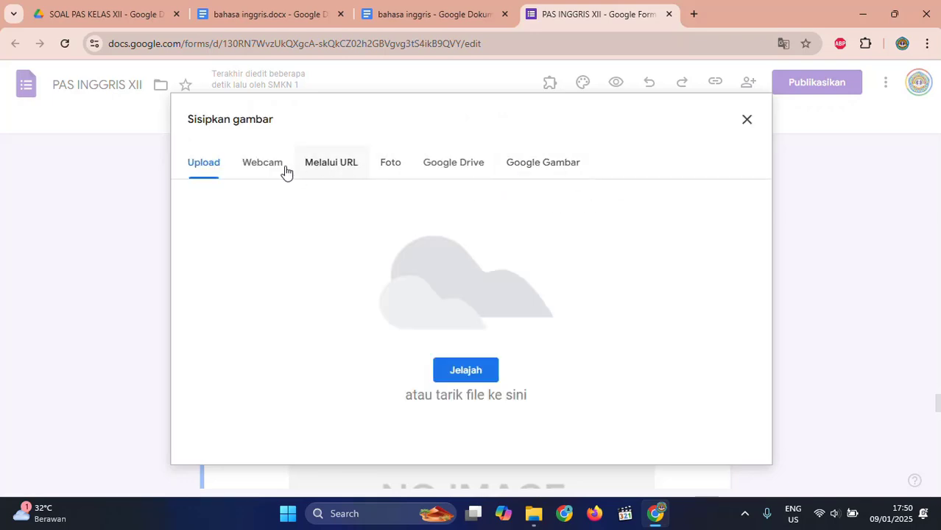
{"action": "left_click", "coordinate": [453, 366]}
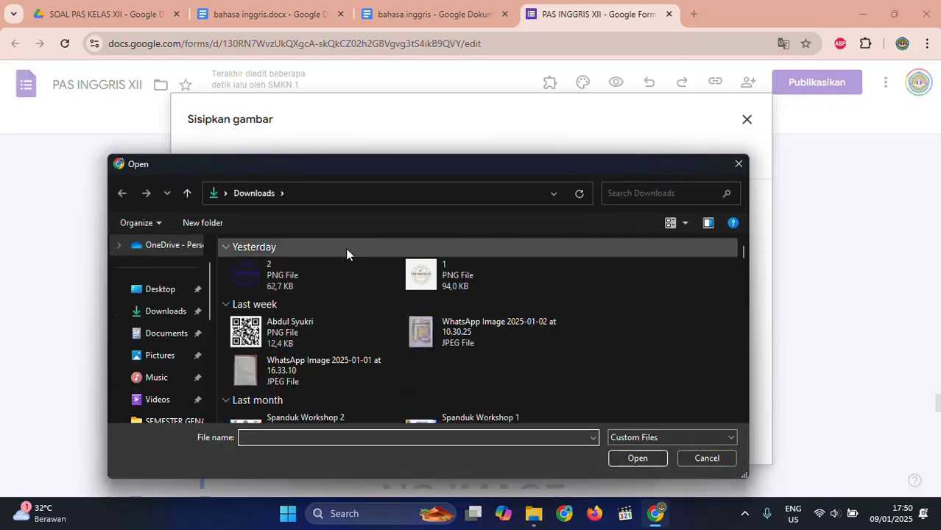
{"action": "left_click", "coordinate": [174, 333]}
{"action": "left_click", "coordinate": [254, 359]}
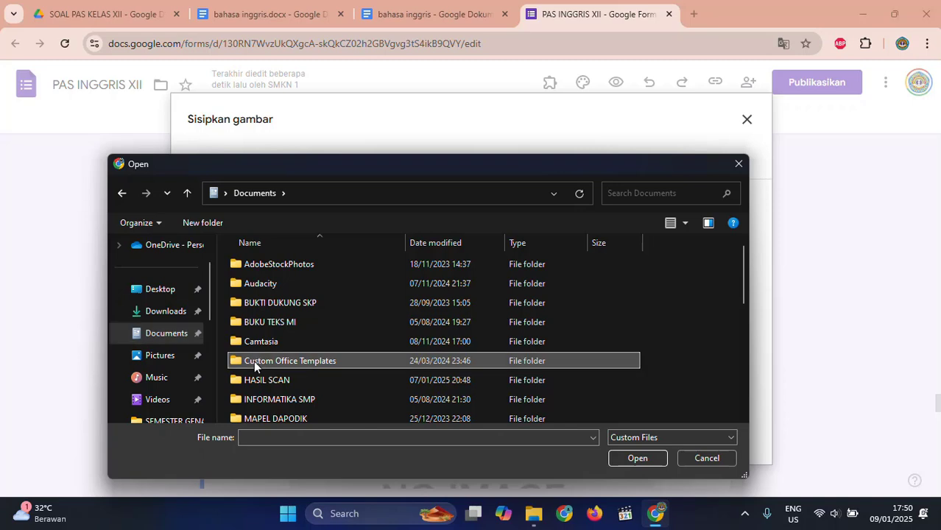
{"action": "scroll", "coordinate": [304, 372], "scroll_direction": "down", "scroll_amount": 5}
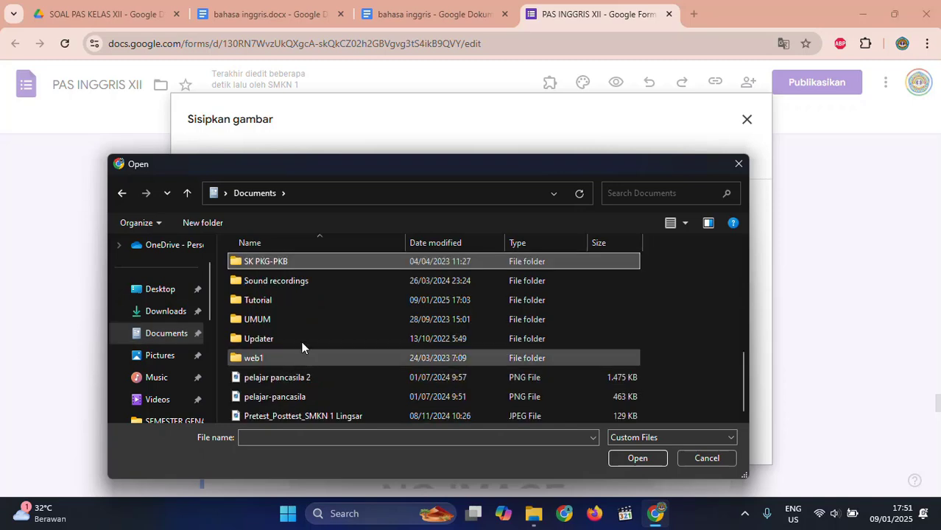
{"action": "double_click", "coordinate": [267, 303]}
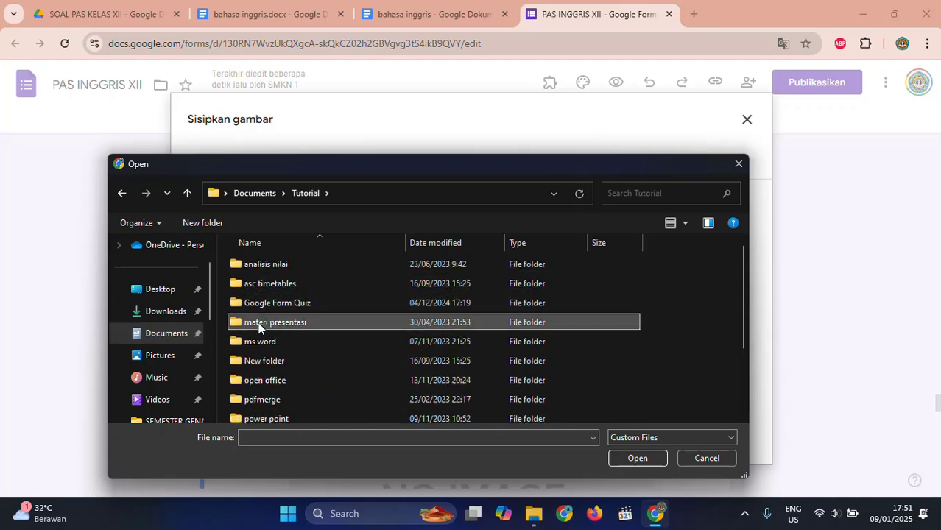
{"action": "scroll", "coordinate": [260, 328], "scroll_direction": "down", "scroll_amount": 2}
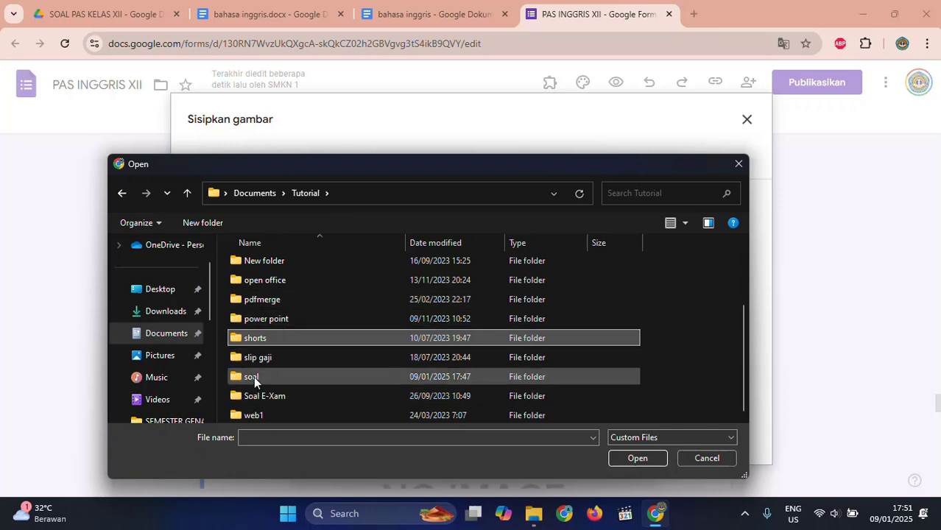
{"action": "double_click", "coordinate": [254, 376]}
{"action": "double_click", "coordinate": [337, 296]}
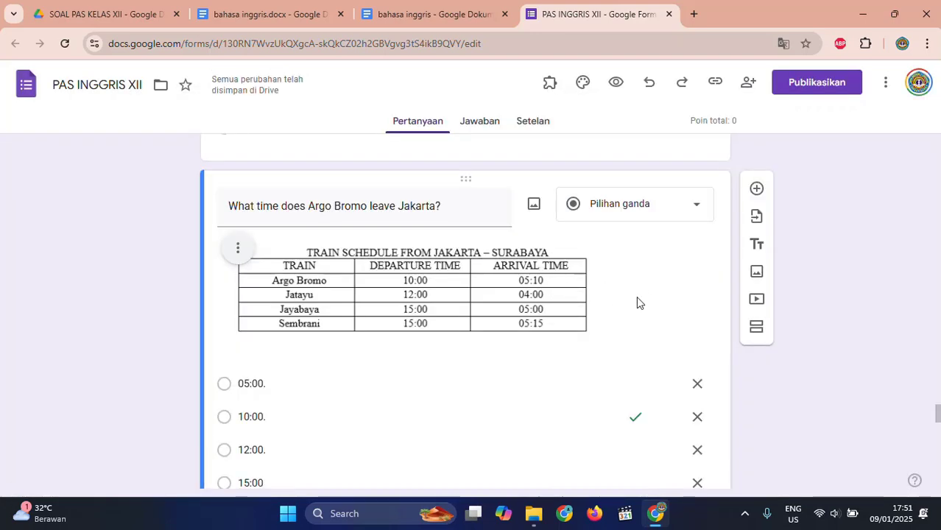
Start inserting an image into the "Which train takes the shortest time to Surabaya?" question.
{"action": "scroll", "coordinate": [639, 305], "scroll_direction": "down", "scroll_amount": 1}
{"action": "scroll", "coordinate": [581, 316], "scroll_direction": "down", "scroll_amount": 1}
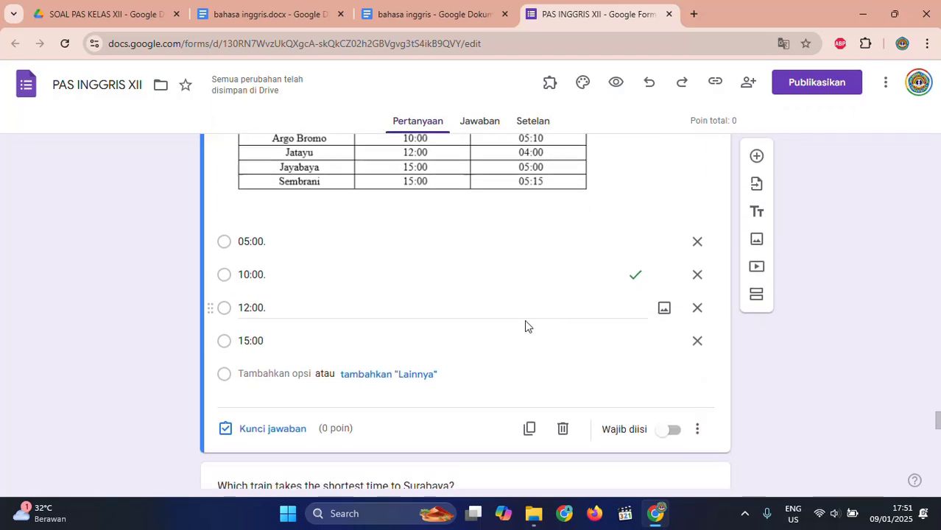
{"action": "scroll", "coordinate": [524, 326], "scroll_direction": "down", "scroll_amount": 4}
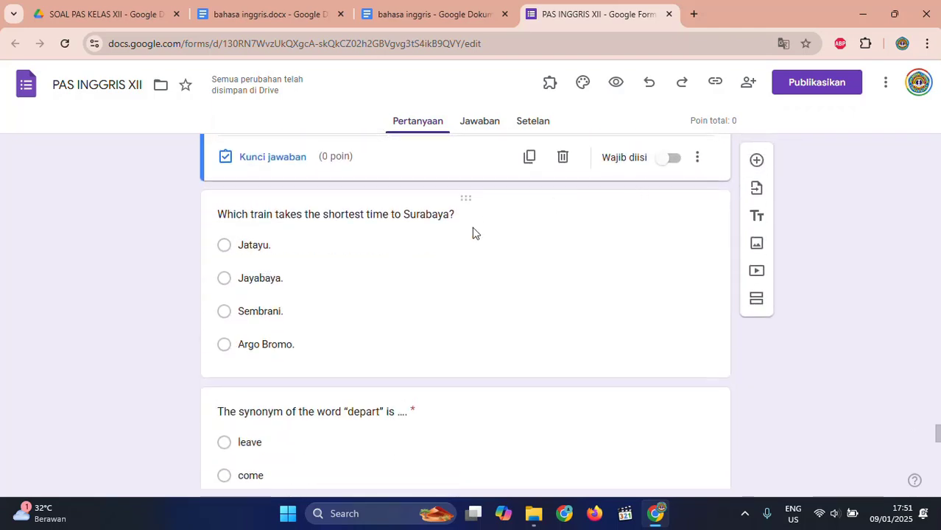
{"action": "left_click", "coordinate": [391, 219]}
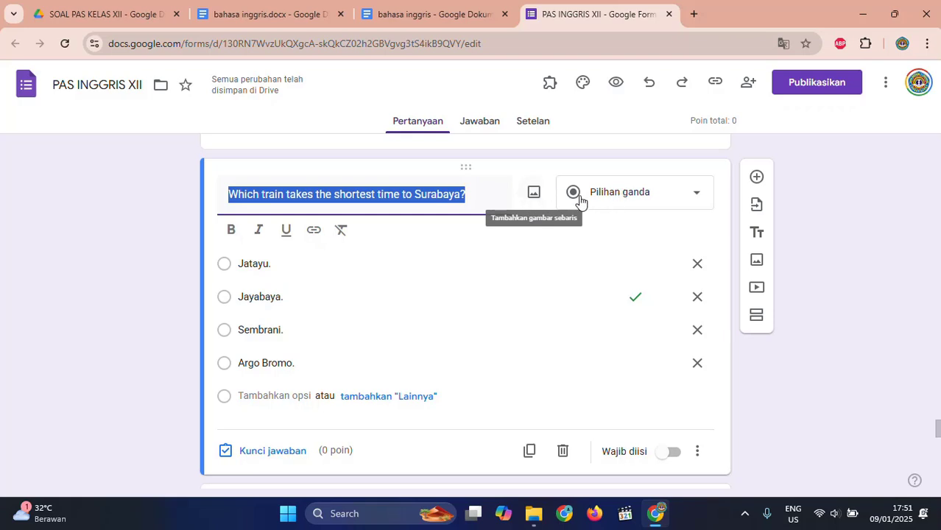
{"action": "left_click", "coordinate": [534, 194]}
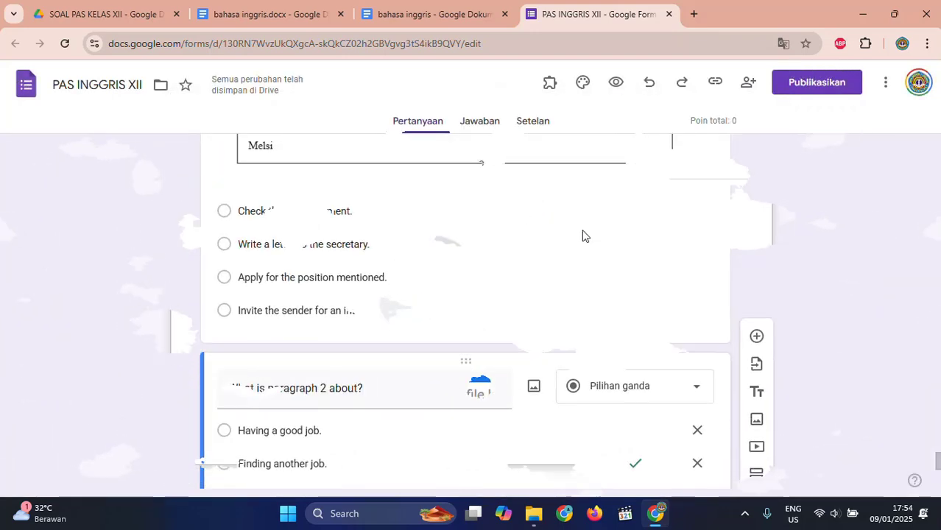
Insert the DONALD image from Documents > Tutorial > soal into the "What is paragraph 2 about?" question.
{"action": "scroll", "coordinate": [559, 250], "scroll_direction": "down", "scroll_amount": 2}
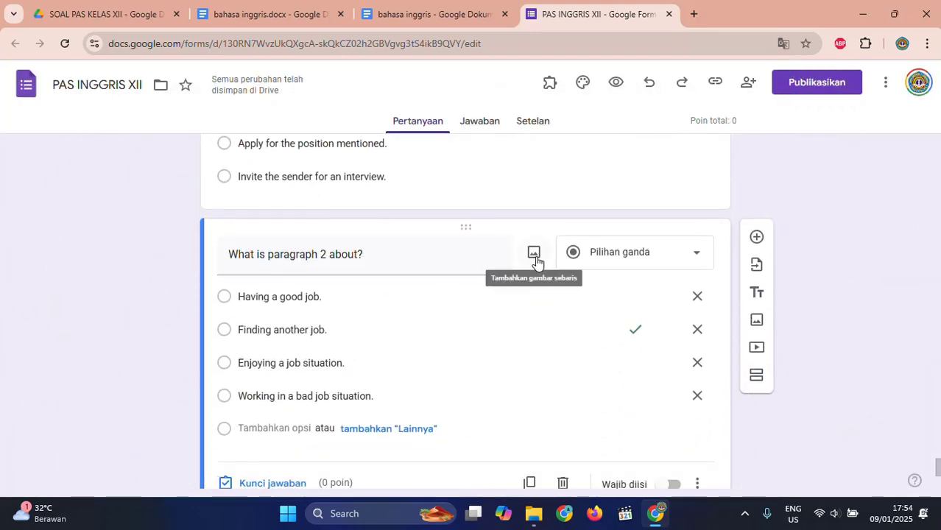
{"action": "left_click", "coordinate": [533, 254]}
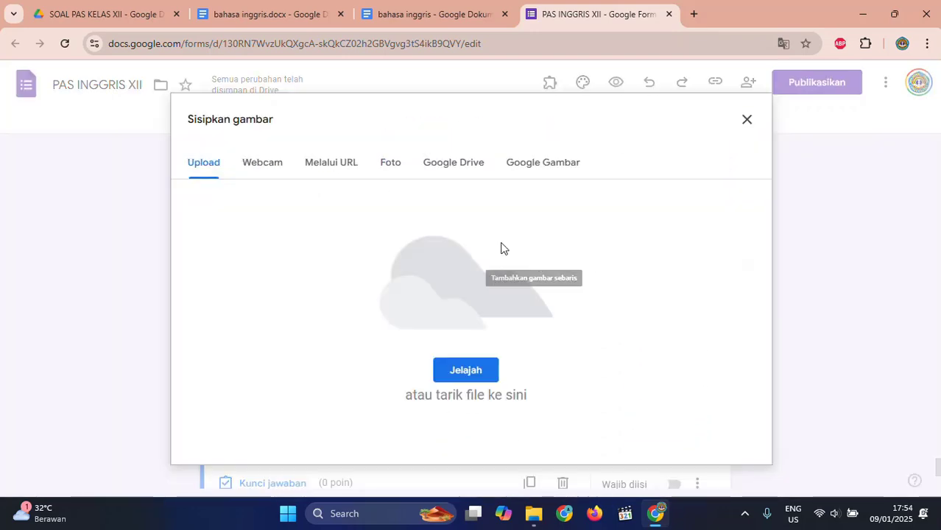
{"action": "left_click", "coordinate": [452, 375]}
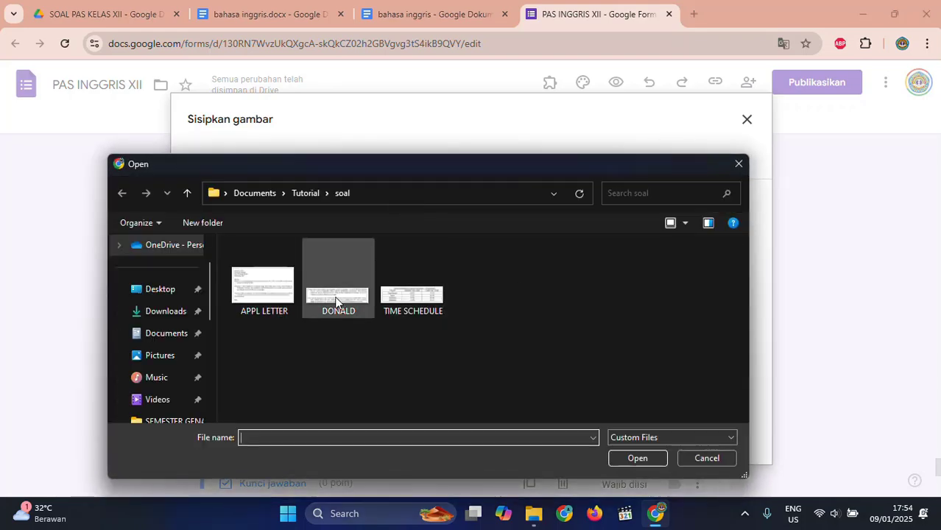
{"action": "double_click", "coordinate": [336, 301]}
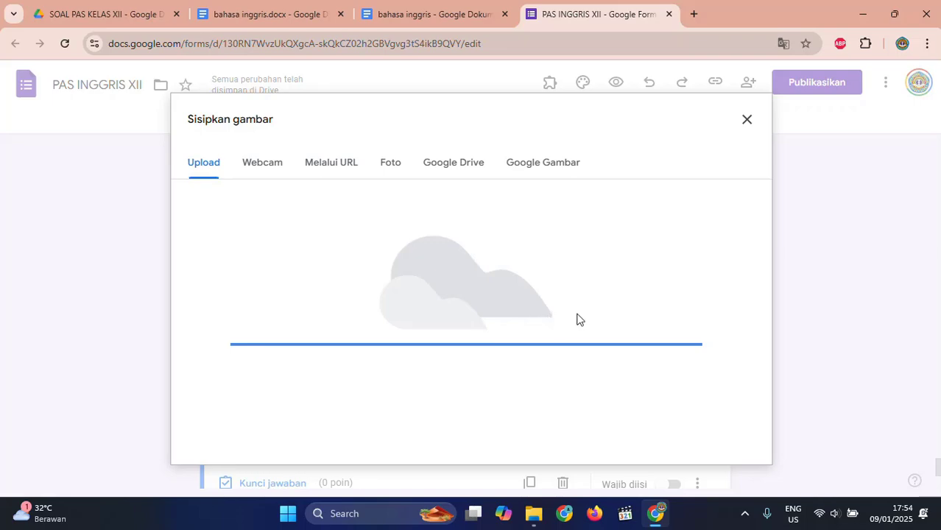
Insert the DONALD image into the "What did Donald do after completing his National Service?" question and check how it sits there.
{"action": "scroll", "coordinate": [404, 319], "scroll_direction": "down", "scroll_amount": 6}
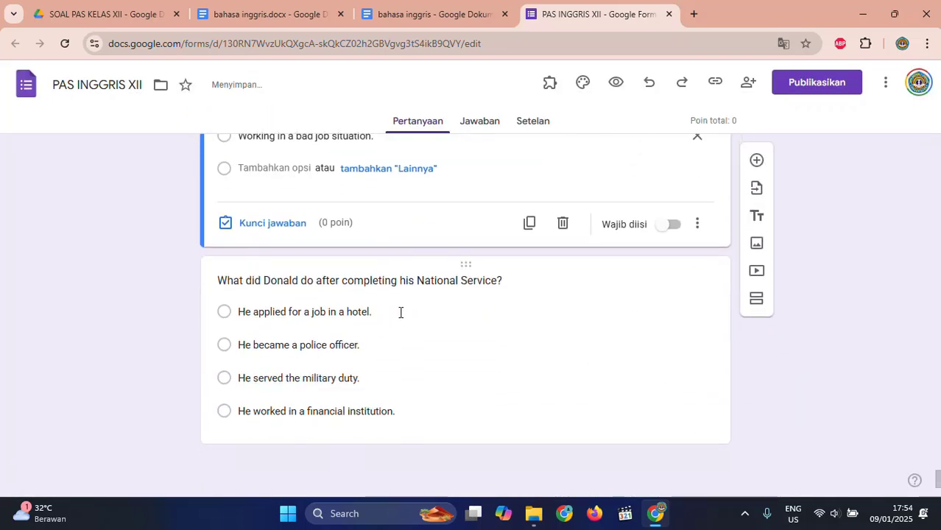
{"action": "scroll", "coordinate": [436, 301], "scroll_direction": "up", "scroll_amount": 1}
{"action": "scroll", "coordinate": [437, 302], "scroll_direction": "down", "scroll_amount": 1}
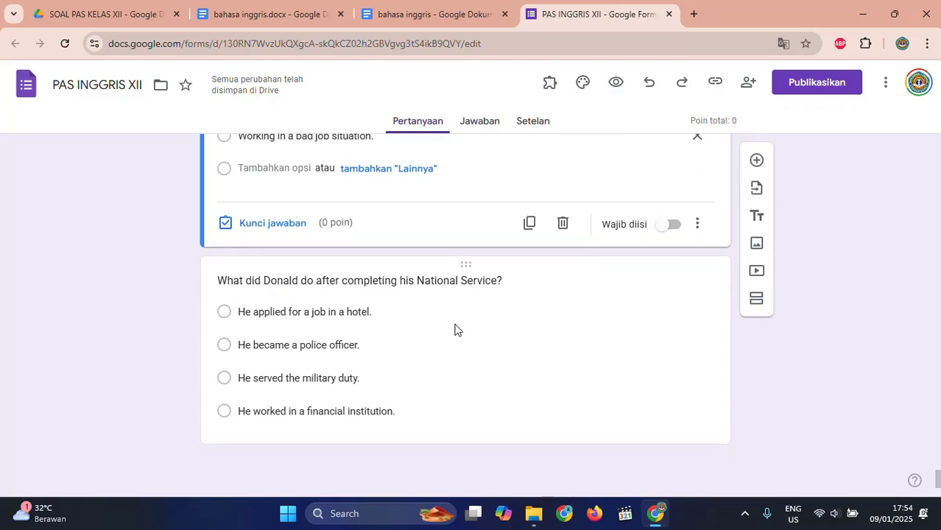
{"action": "left_click", "coordinate": [455, 329]}
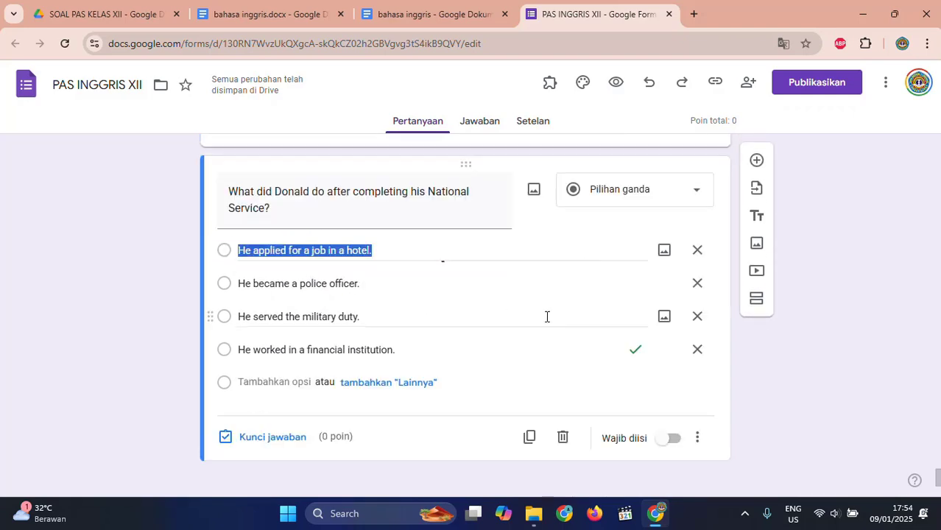
{"action": "left_click", "coordinate": [533, 191]}
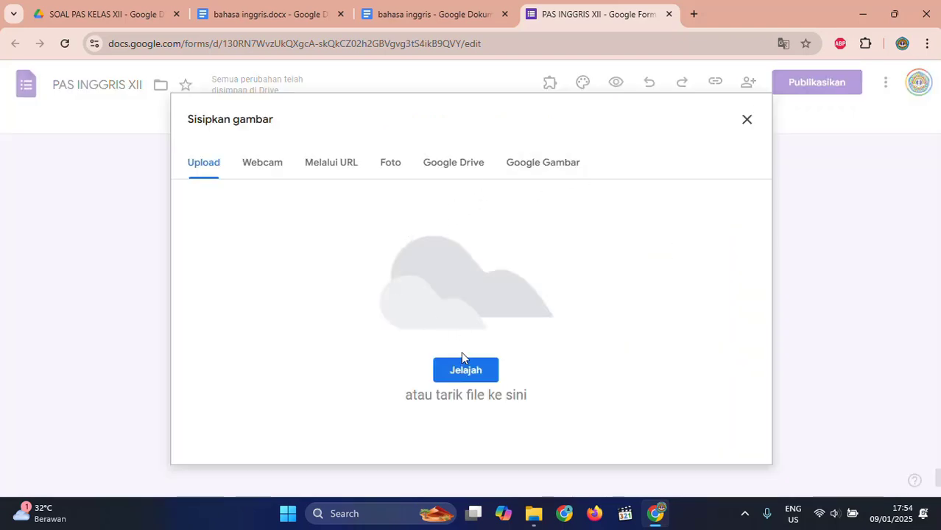
{"action": "left_click", "coordinate": [459, 370]}
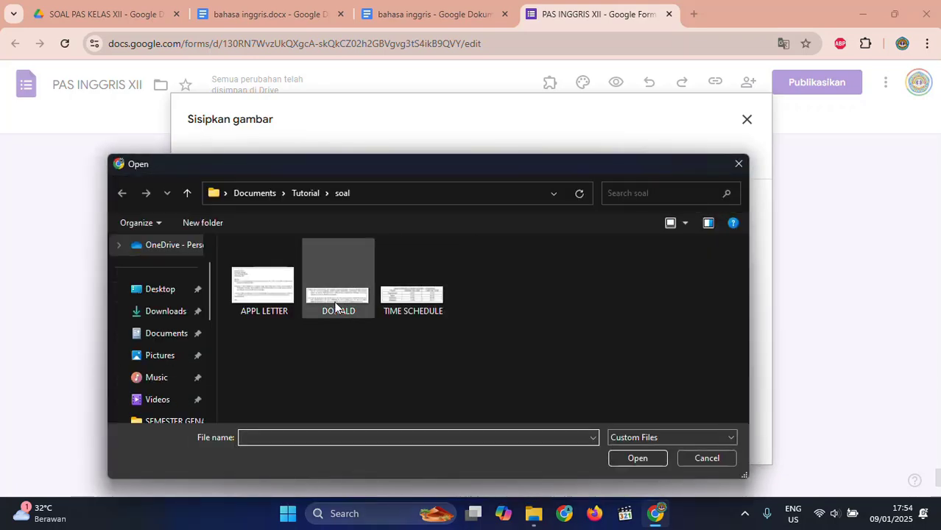
{"action": "double_click", "coordinate": [335, 307]}
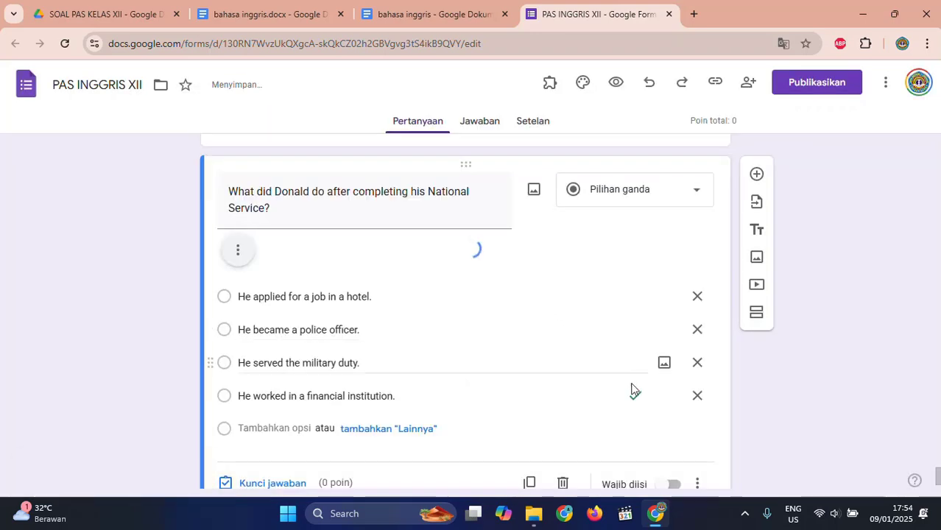
{"action": "scroll", "coordinate": [552, 374], "scroll_direction": "down", "scroll_amount": 2}
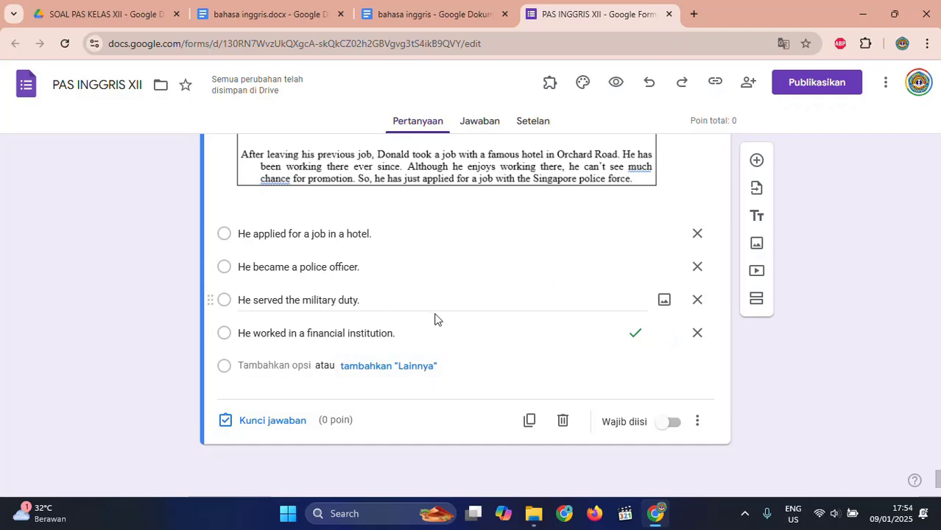
{"action": "scroll", "coordinate": [435, 318], "scroll_direction": "up", "scroll_amount": 3}
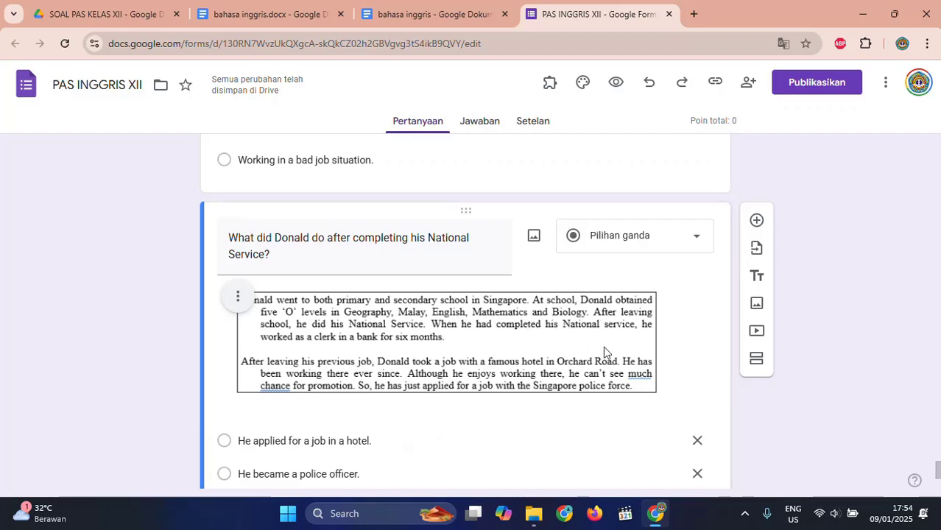
Review the form's questions and their images from the last question back up to the form title.
{"action": "scroll", "coordinate": [603, 348], "scroll_direction": "down", "scroll_amount": 15}
{"action": "scroll", "coordinate": [597, 352], "scroll_direction": "up", "scroll_amount": 15}
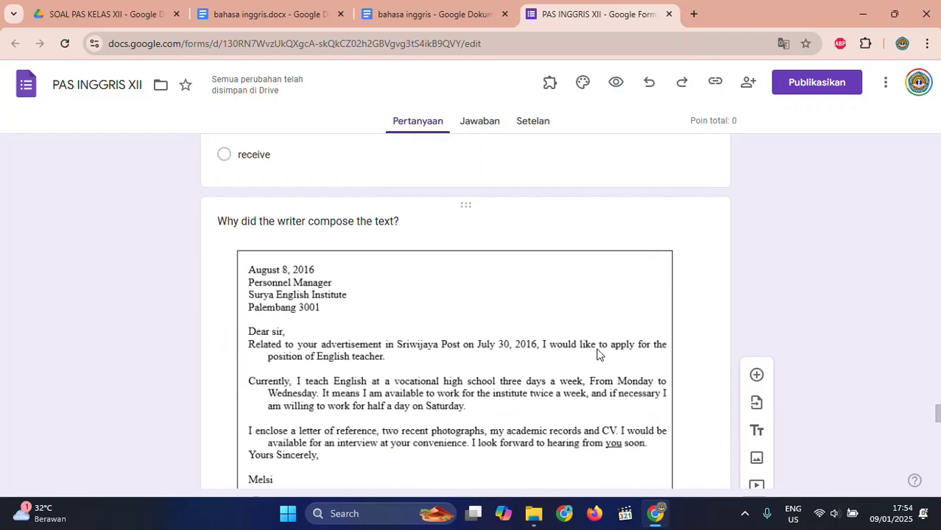
{"action": "scroll", "coordinate": [596, 346], "scroll_direction": "up", "scroll_amount": 15}
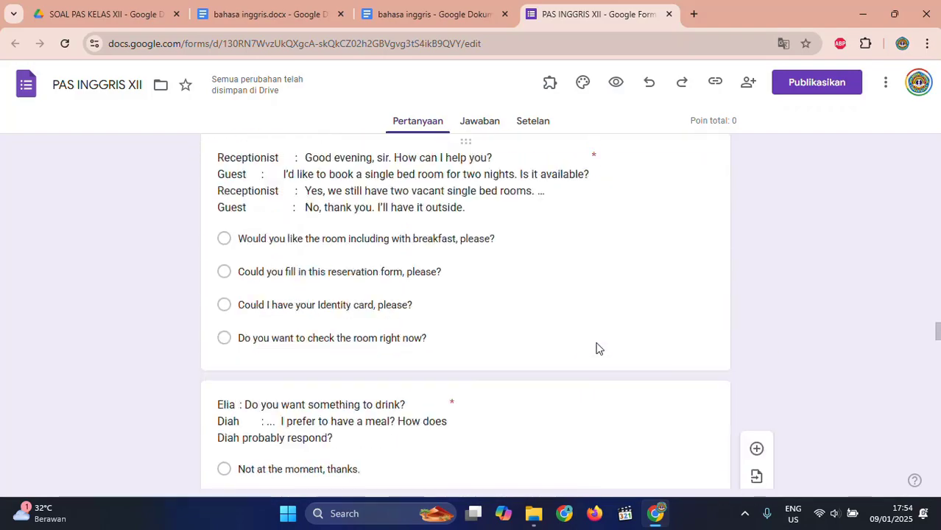
{"action": "scroll", "coordinate": [597, 343], "scroll_direction": "up", "scroll_amount": 5}
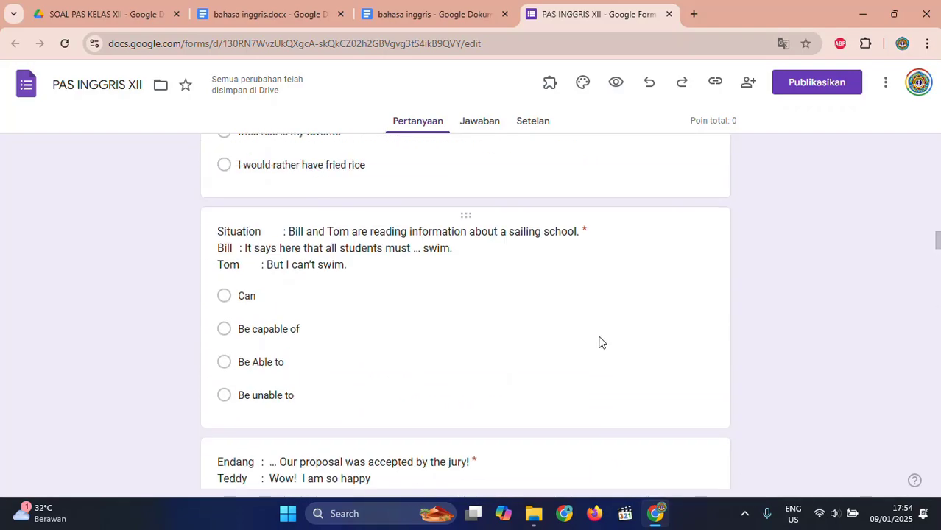
{"action": "scroll", "coordinate": [925, 159], "scroll_direction": "up", "scroll_amount": 15}
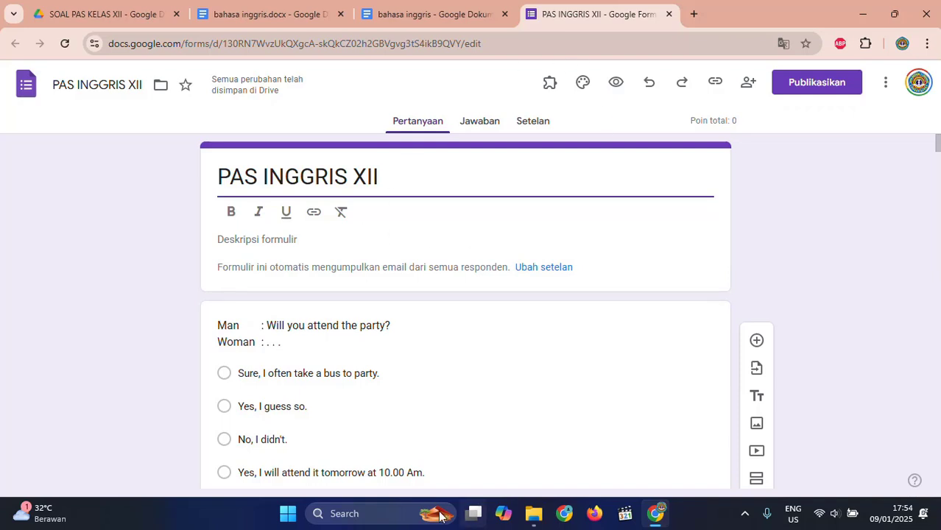
{"action": "mouse_move", "coordinate": [533, 516]}
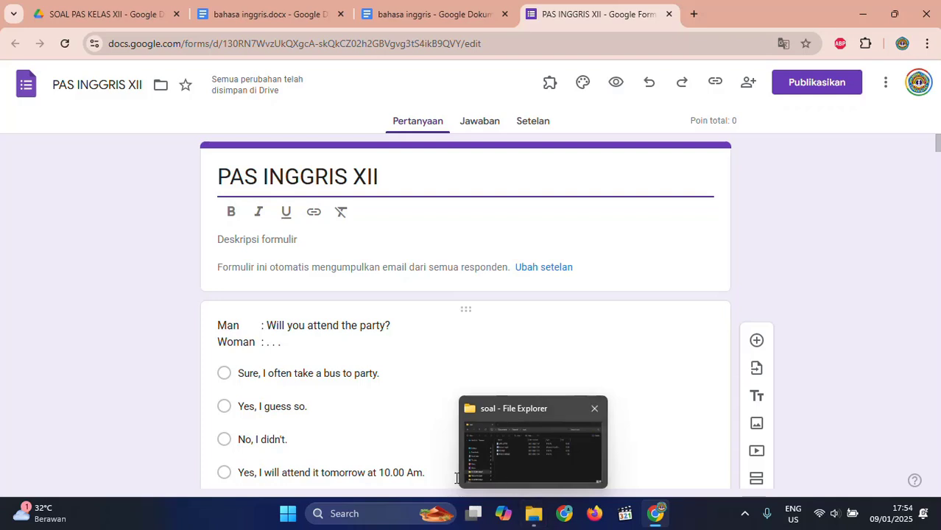
{"action": "left_click", "coordinate": [367, 514]}
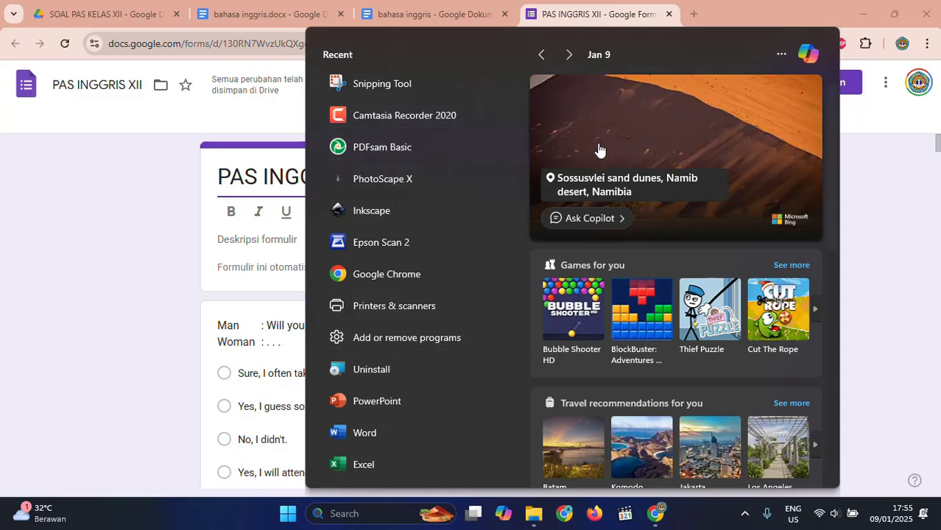
{"action": "left_click", "coordinate": [120, 254]}
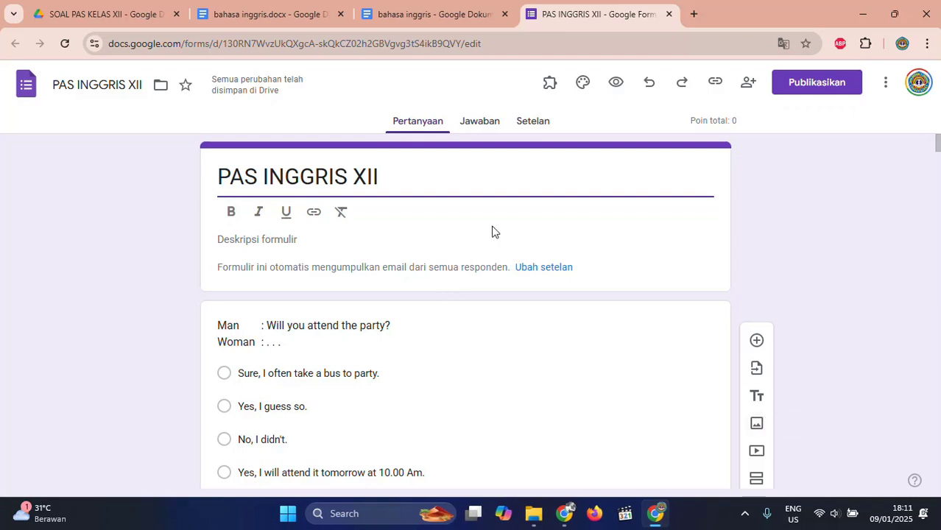
Examine the first imported questions and the form's total points.
{"action": "scroll", "coordinate": [433, 246], "scroll_direction": "down", "scroll_amount": 2}
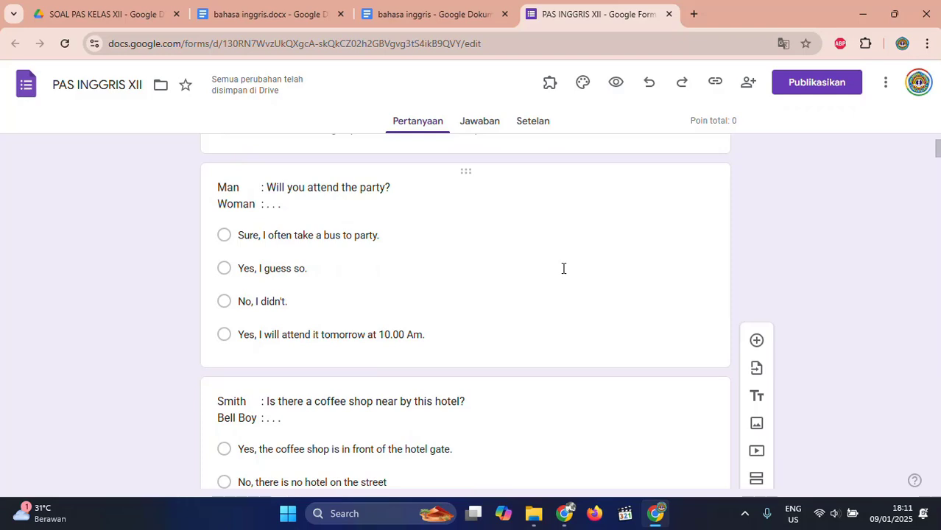
{"action": "scroll", "coordinate": [563, 266], "scroll_direction": "up", "scroll_amount": 2}
{"action": "scroll", "coordinate": [547, 273], "scroll_direction": "down", "scroll_amount": 1}
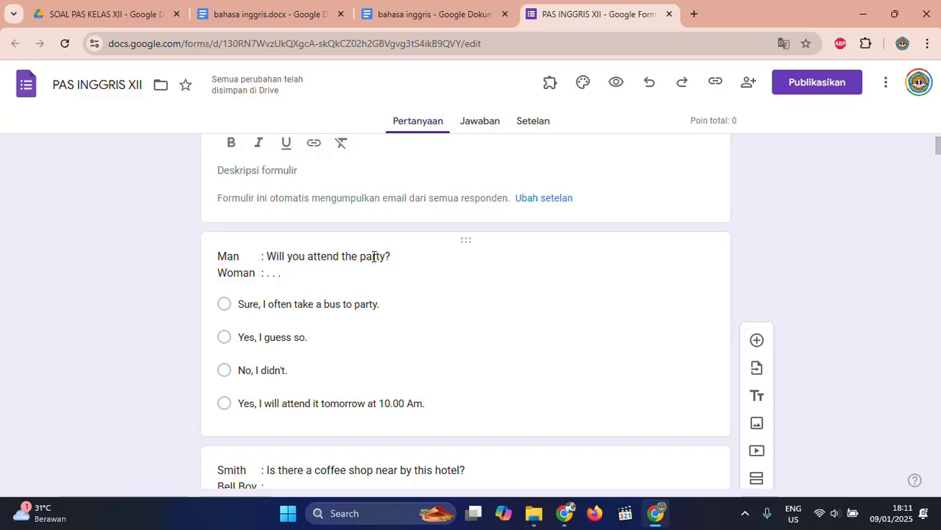
{"action": "scroll", "coordinate": [424, 275], "scroll_direction": "down", "scroll_amount": 1}
{"action": "scroll", "coordinate": [407, 280], "scroll_direction": "down", "scroll_amount": 1}
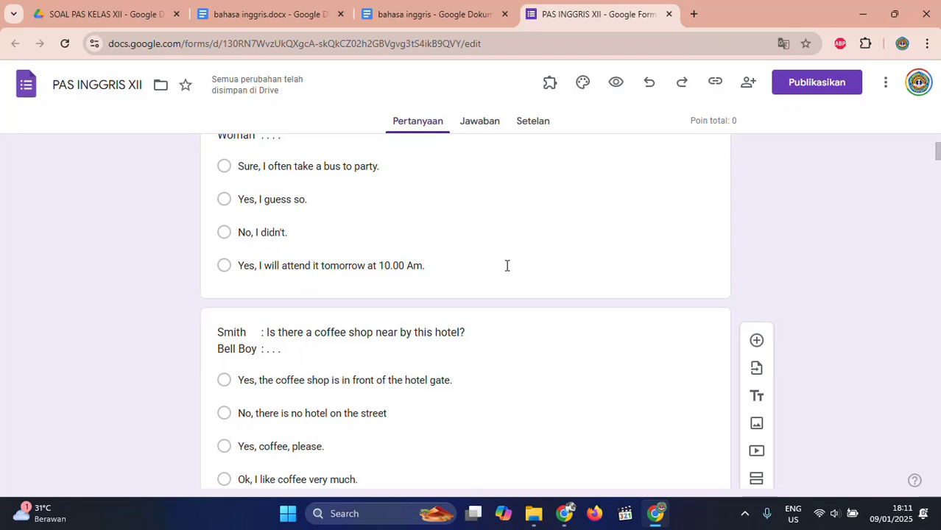
{"action": "scroll", "coordinate": [531, 270], "scroll_direction": "up", "scroll_amount": 1}
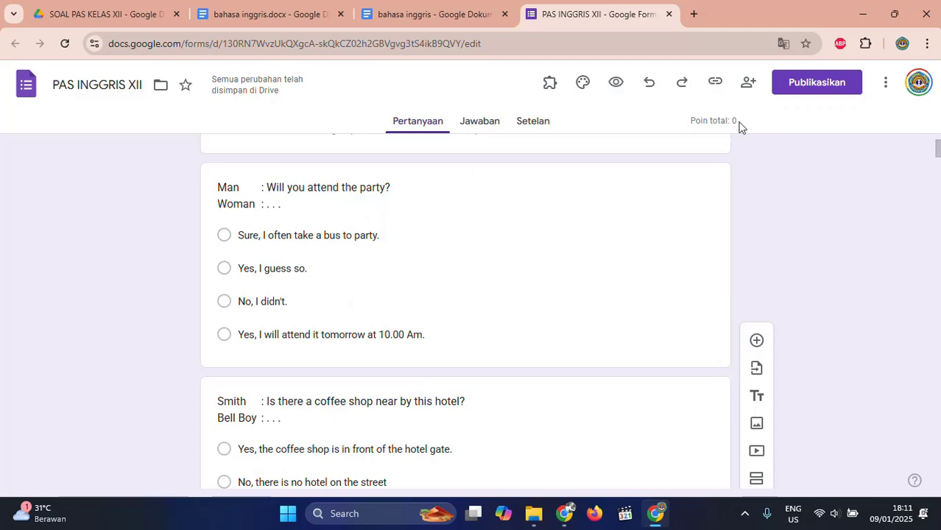
{"action": "scroll", "coordinate": [483, 266], "scroll_direction": "up", "scroll_amount": 2}
{"action": "scroll", "coordinate": [468, 271], "scroll_direction": "down", "scroll_amount": 1}
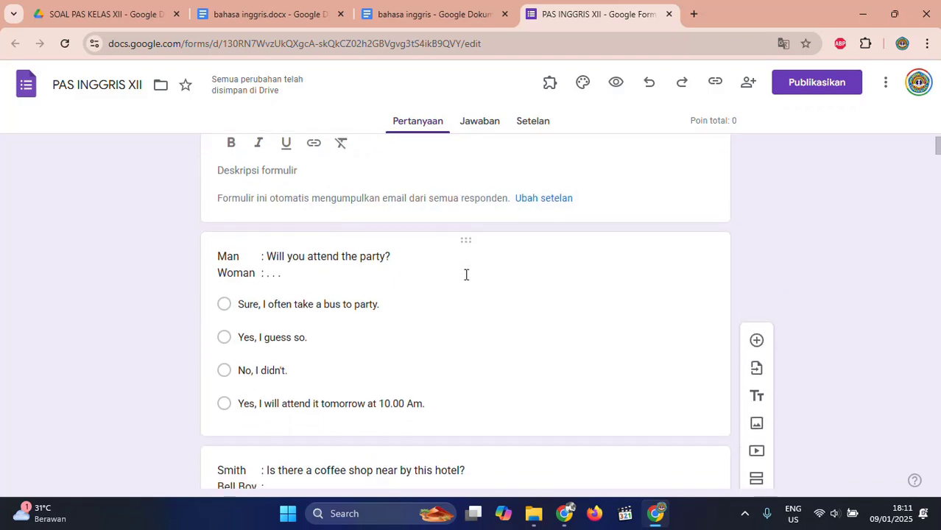
Check the marked answer of the "Will you attend the party?" question, consult the bold answers in the bahasa inggris document and return to the form.
{"action": "left_click", "coordinate": [385, 291]}
{"action": "scroll", "coordinate": [456, 337], "scroll_direction": "down", "scroll_amount": 3}
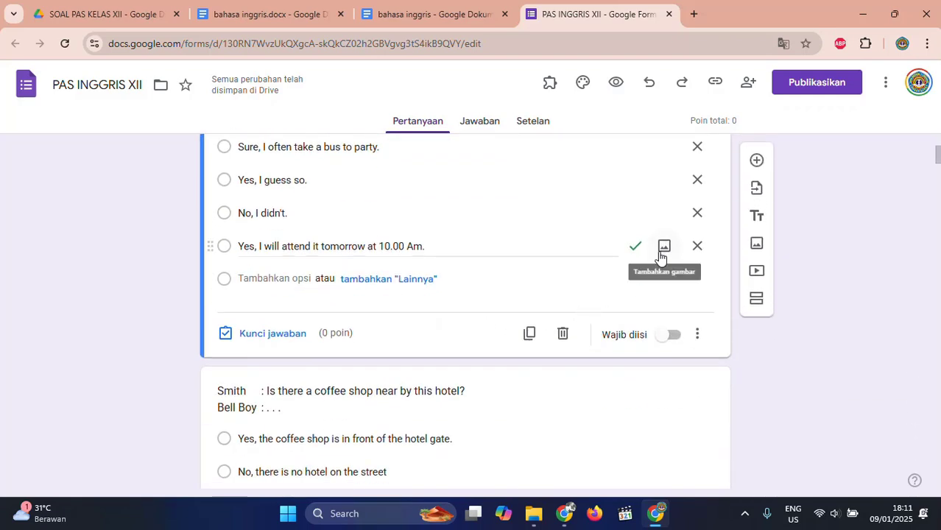
{"action": "left_click", "coordinate": [403, 16]}
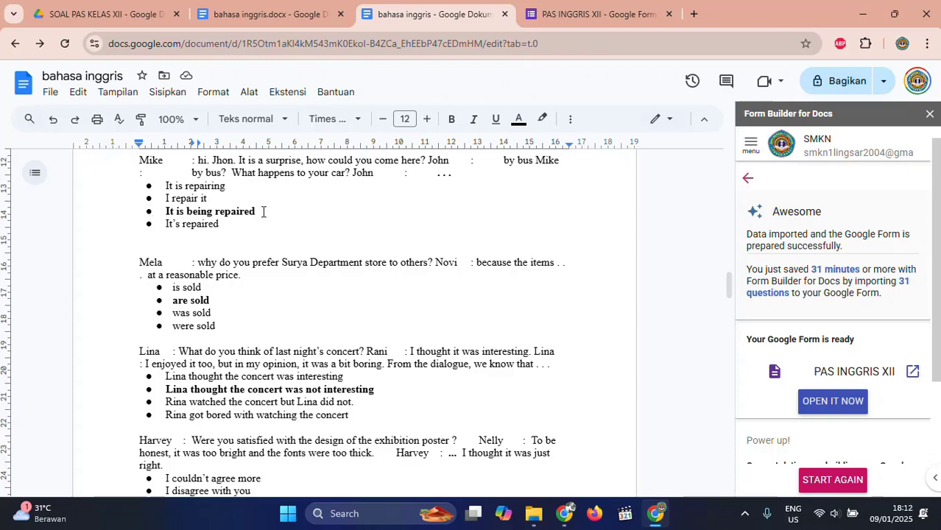
{"action": "left_click", "coordinate": [609, 16]}
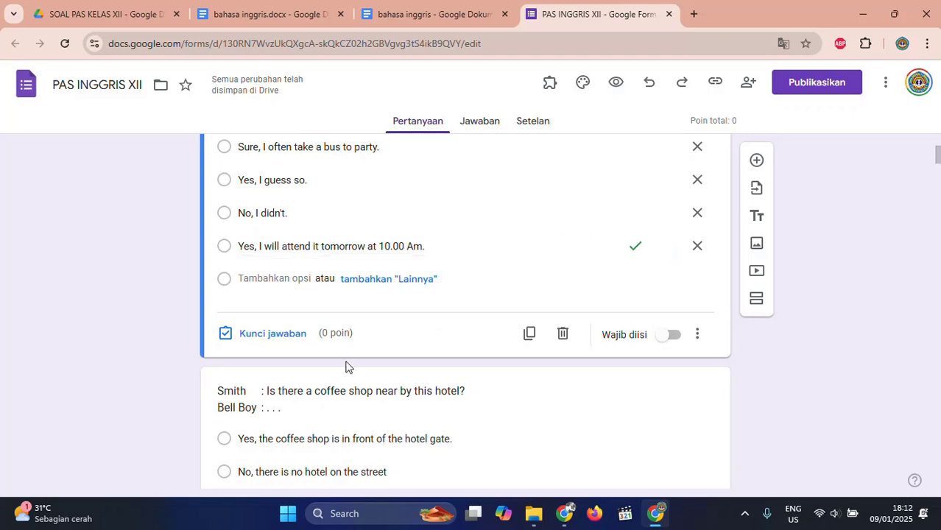
Set the score of the "Will you attend the party?" question to 4 points in its answer key.
{"action": "left_click", "coordinate": [283, 339]}
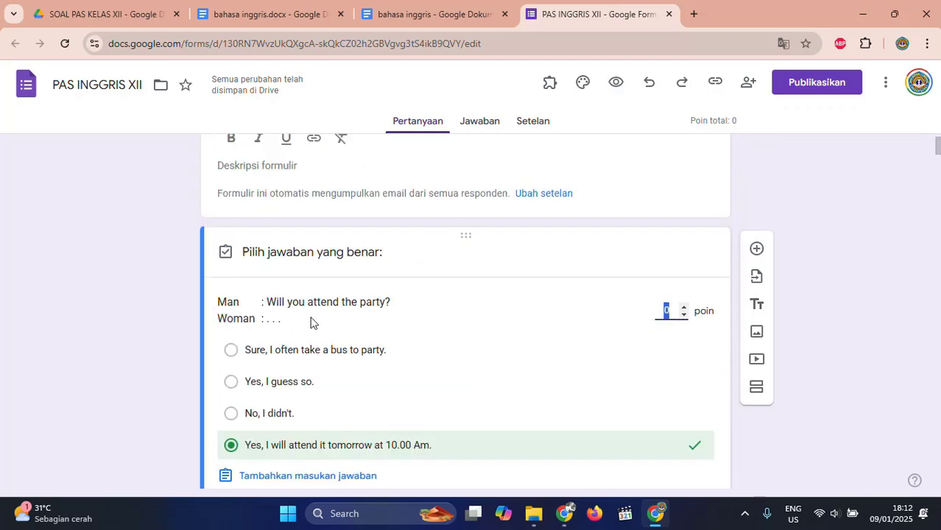
{"action": "scroll", "coordinate": [409, 317], "scroll_direction": "down", "scroll_amount": 2}
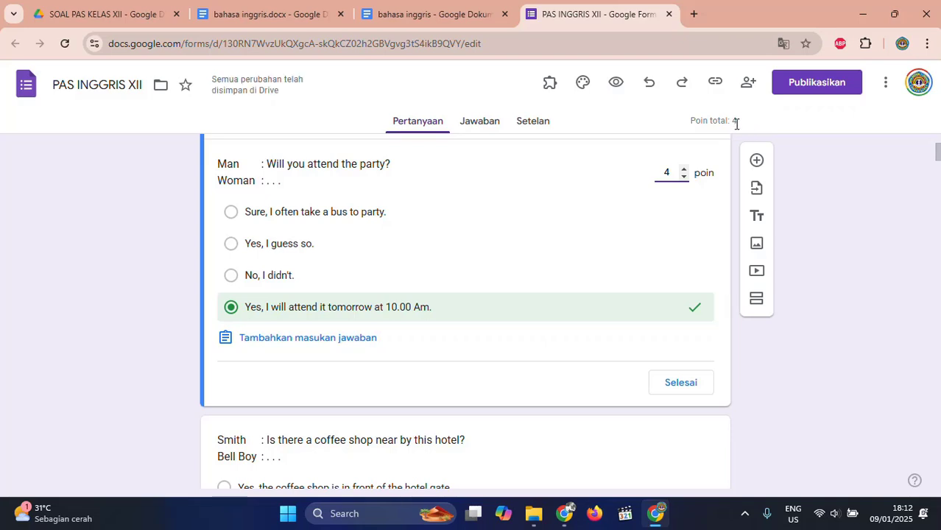
{"action": "left_click", "coordinate": [680, 384]}
{"action": "scroll", "coordinate": [588, 341], "scroll_direction": "down", "scroll_amount": 3}
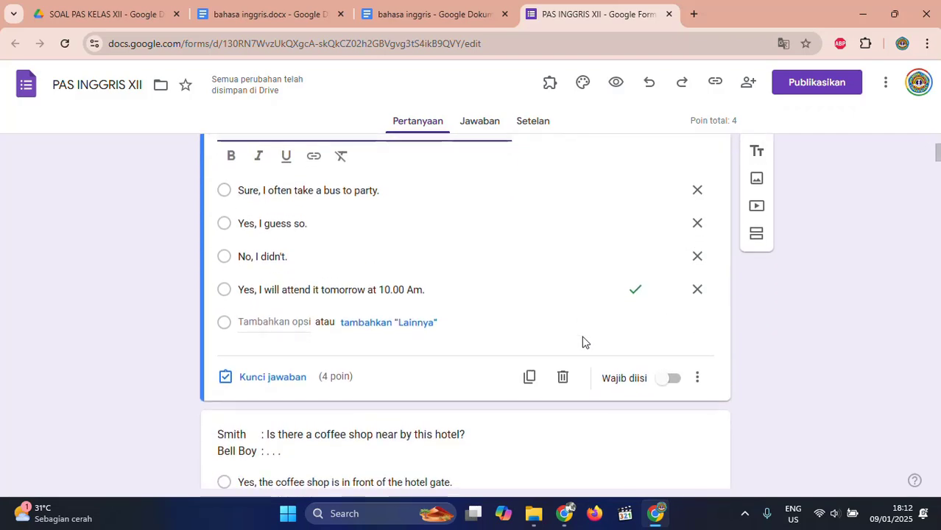
Set the score of the "Is there a coffee shop near by this hotel?" question to 4 points in its answer key.
{"action": "scroll", "coordinate": [579, 340], "scroll_direction": "down", "scroll_amount": 2}
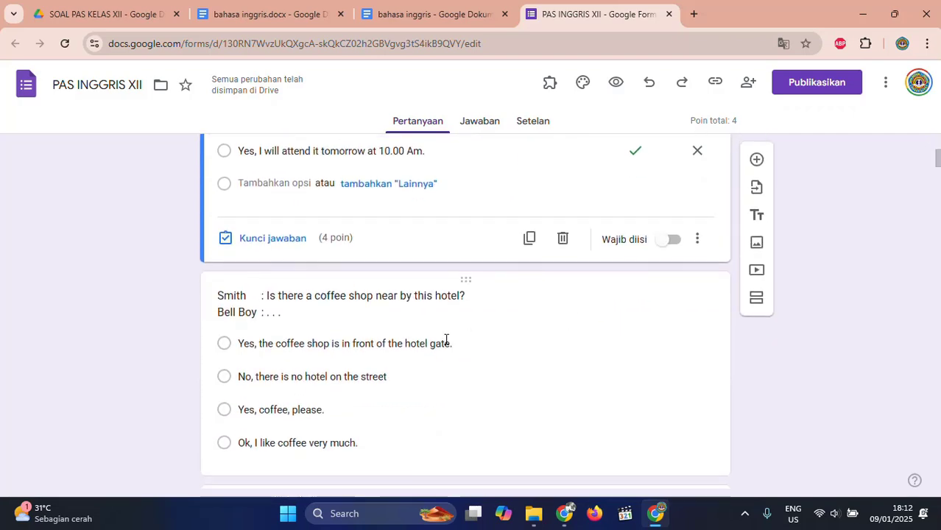
{"action": "scroll", "coordinate": [446, 340], "scroll_direction": "down", "scroll_amount": 2}
{"action": "scroll", "coordinate": [429, 219], "scroll_direction": "down", "scroll_amount": 1}
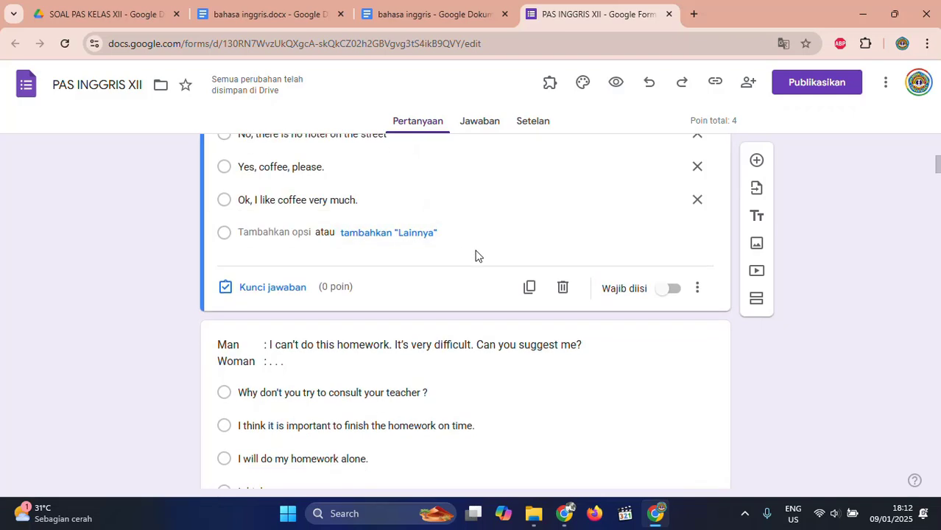
{"action": "left_click", "coordinate": [274, 287]}
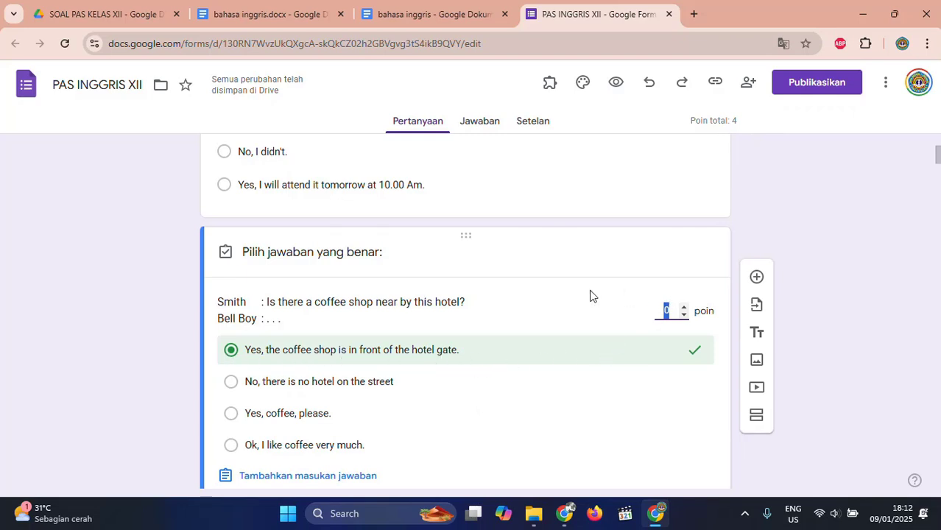
{"action": "type", "text": "4"}
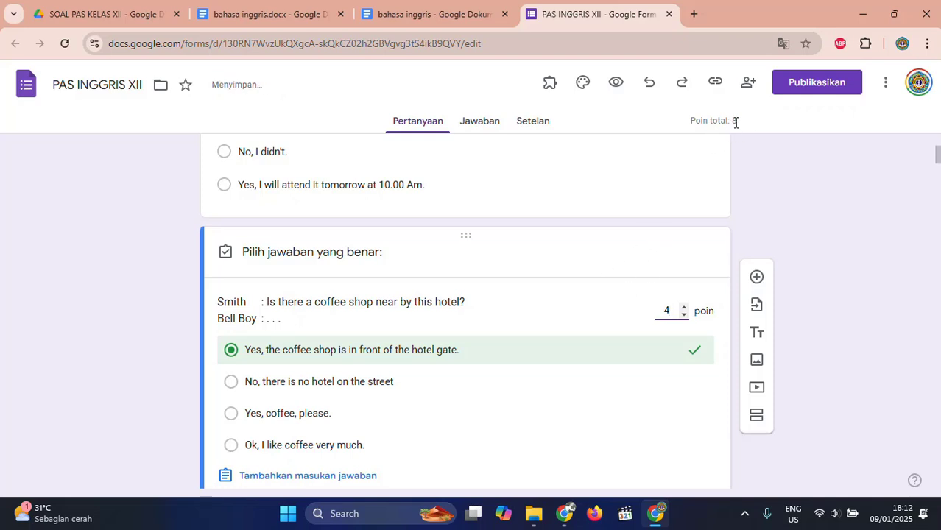
{"action": "scroll", "coordinate": [649, 340], "scroll_direction": "down", "scroll_amount": 2}
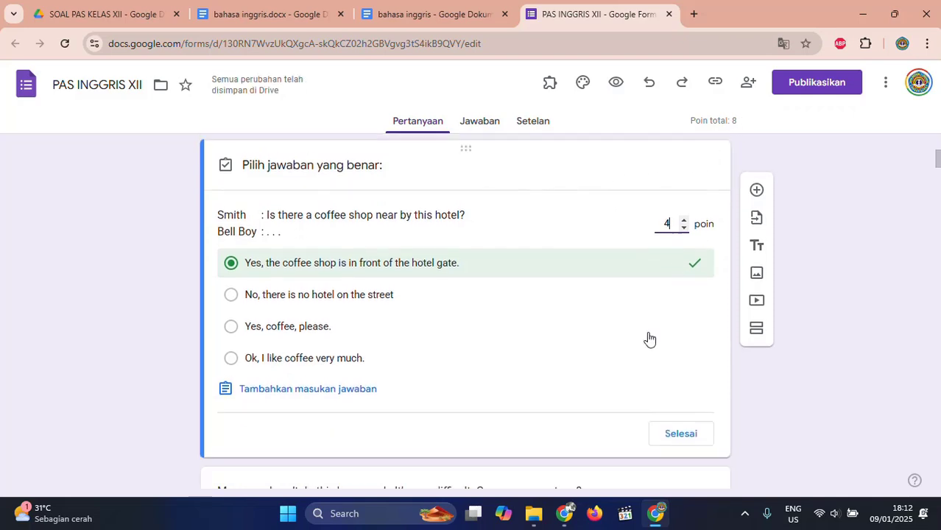
{"action": "scroll", "coordinate": [540, 313], "scroll_direction": "up", "scroll_amount": 1}
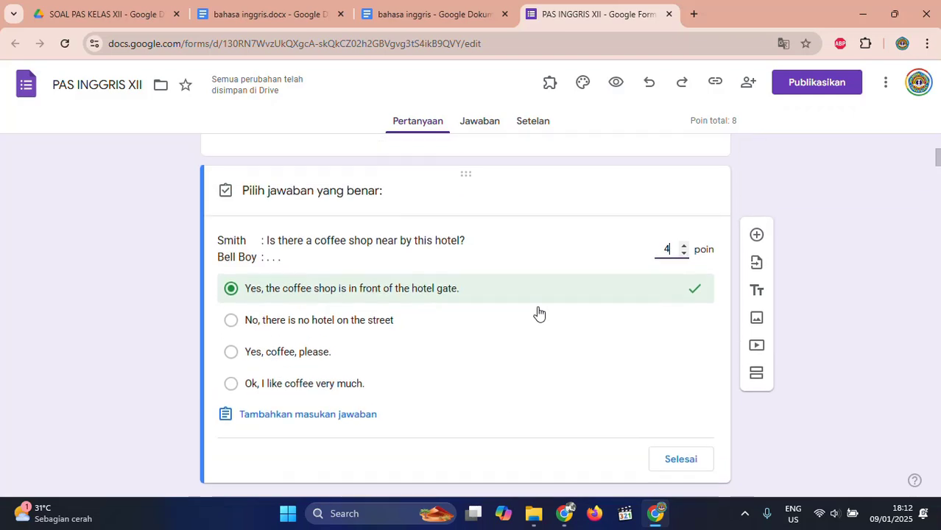
{"action": "scroll", "coordinate": [540, 313], "scroll_direction": "down", "scroll_amount": 1}
{"action": "left_click", "coordinate": [680, 391]}
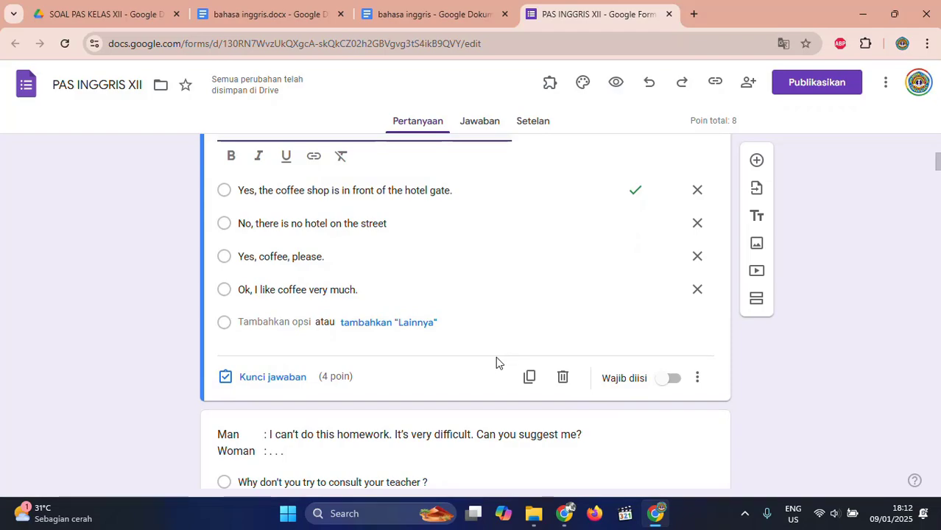
Set the score of the "I can't do this homework" question to 4 points in its answer key.
{"action": "scroll", "coordinate": [500, 362], "scroll_direction": "up", "scroll_amount": 2}
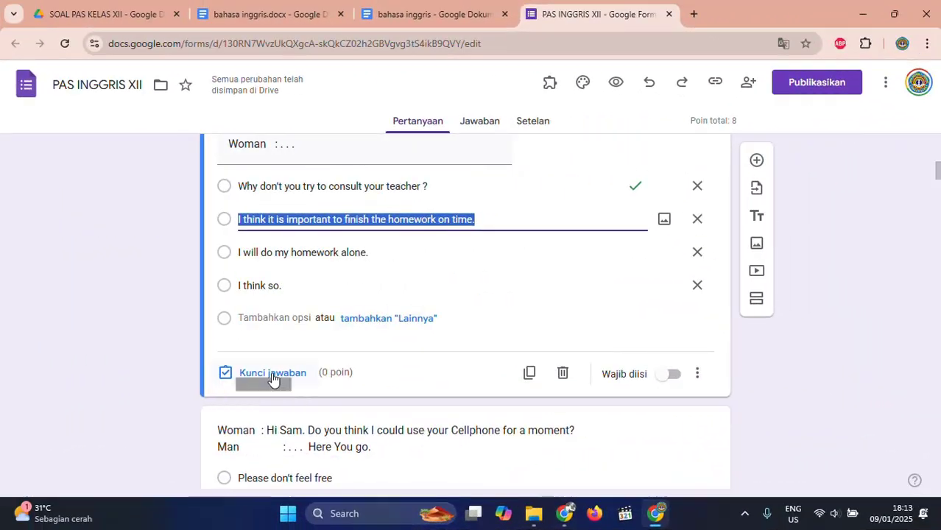
{"action": "left_click", "coordinate": [269, 381]}
{"action": "left_click", "coordinate": [669, 159]}
{"action": "type", "text": "4"}
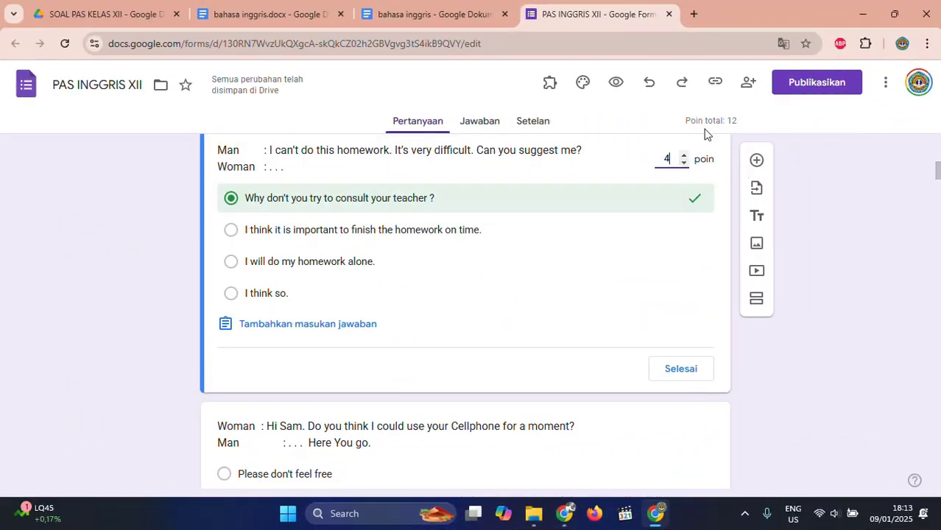
{"action": "left_click", "coordinate": [689, 373]}
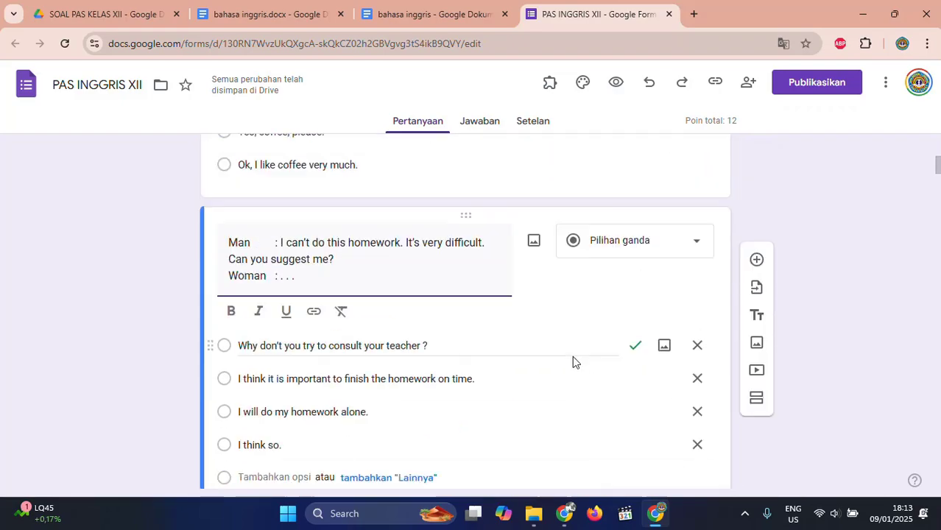
Give the question about using a cellphone for a moment 4 points in its answer key.
{"action": "scroll", "coordinate": [571, 360], "scroll_direction": "down", "scroll_amount": 5}
{"action": "left_click", "coordinate": [414, 243]}
{"action": "left_click", "coordinate": [256, 351]}
{"action": "left_click", "coordinate": [674, 351]}
Give the "Marley and me?" DVD suggestion question 4 points in its answer key.
{"action": "scroll", "coordinate": [446, 361], "scroll_direction": "down", "scroll_amount": 4}
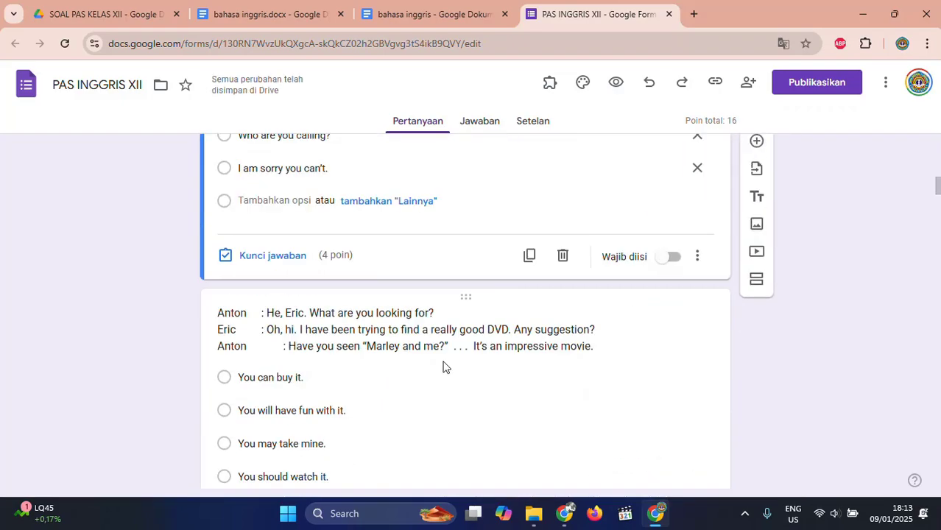
{"action": "left_click", "coordinate": [445, 361]}
{"action": "left_click", "coordinate": [274, 324]}
{"action": "left_click", "coordinate": [670, 309]}
{"action": "type", "text": "4"}
Set the University study question with the "lot of money" options and the "Tell me about yourself?" question to 4 points each.
{"action": "scroll", "coordinate": [603, 307], "scroll_direction": "down", "scroll_amount": 5}
{"action": "left_click", "coordinate": [313, 303]}
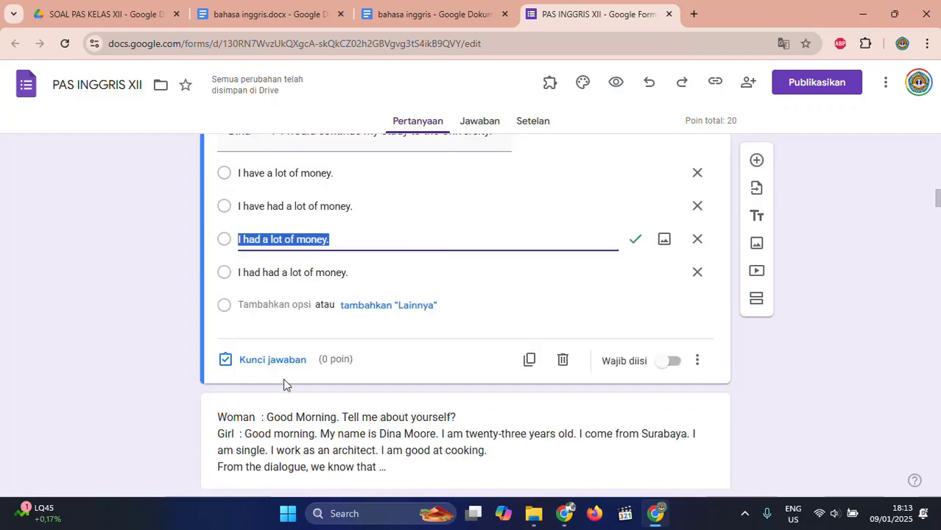
{"action": "left_click", "coordinate": [270, 358]}
{"action": "type", "text": "4"}
{"action": "scroll", "coordinate": [386, 300], "scroll_direction": "down", "scroll_amount": 4}
{"action": "left_click", "coordinate": [386, 401]}
{"action": "left_click", "coordinate": [667, 310]}
{"action": "type", "text": "4"}
Set the bus station directions question and the question about what students usually do in the workshop to 4 points each.
{"action": "scroll", "coordinate": [456, 281], "scroll_direction": "down", "scroll_amount": 8}
{"action": "left_click", "coordinate": [334, 245]}
{"action": "type", "text": "4"}
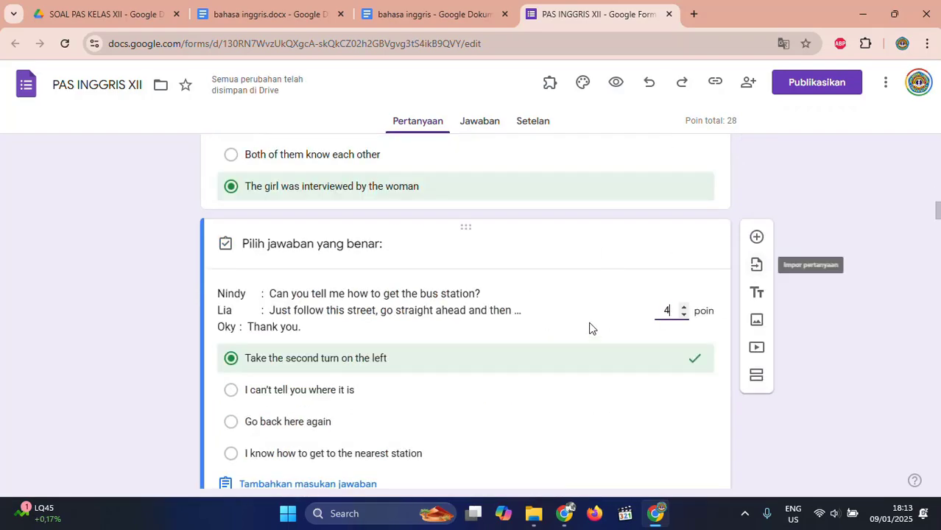
{"action": "scroll", "coordinate": [590, 327], "scroll_direction": "down", "scroll_amount": 5}
{"action": "left_click", "coordinate": [282, 373]}
{"action": "type", "text": "4"}
Assign 4 points each to the fried rice breakfast question and the sailing school question.
{"action": "left_click", "coordinate": [287, 309]}
{"action": "left_click", "coordinate": [271, 312]}
{"action": "scroll", "coordinate": [474, 324], "scroll_direction": "down", "scroll_amount": 5}
{"action": "left_click", "coordinate": [474, 324]}
{"action": "type", "text": "4"}
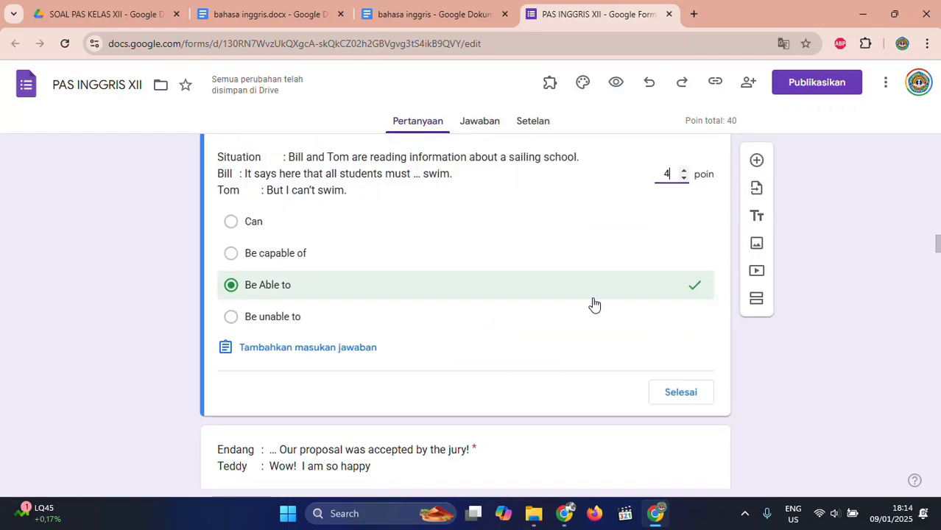
Assign 4 points each to the "Our proposal was accepted by the jury!" question and the following question with the "was sold" option.
{"action": "scroll", "coordinate": [594, 302], "scroll_direction": "down", "scroll_amount": 4}
{"action": "left_click", "coordinate": [442, 316]}
{"action": "left_click", "coordinate": [283, 235]}
{"action": "type", "text": "4"}
{"action": "left_click", "coordinate": [391, 302]}
{"action": "type", "text": "4"}
Assign 4 points each to the last night's concert question and the two questions after it, ending with the exhibition poster dialogue.
{"action": "scroll", "coordinate": [459, 320], "scroll_direction": "down", "scroll_amount": 5}
{"action": "left_click", "coordinate": [265, 259]}
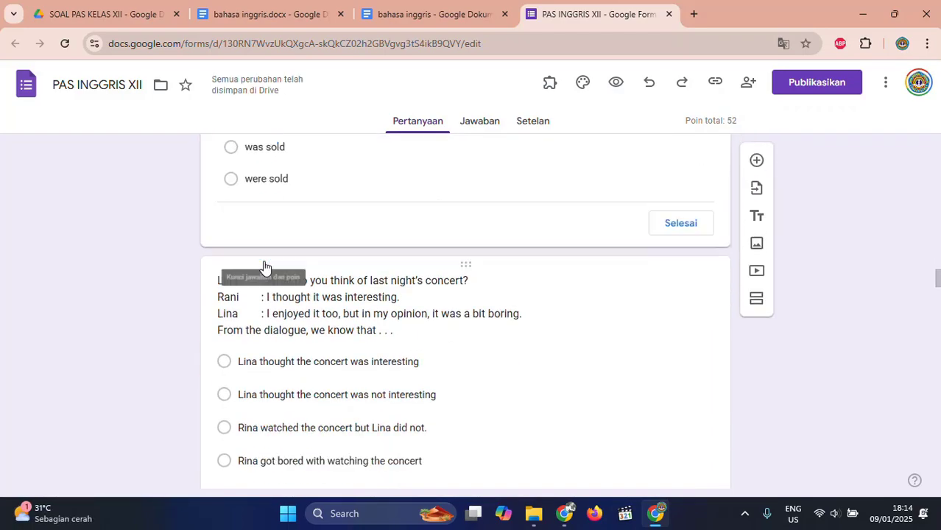
{"action": "type", "text": "4"}
{"action": "scroll", "coordinate": [342, 268], "scroll_direction": "down", "scroll_amount": 4}
{"action": "left_click", "coordinate": [347, 268]}
{"action": "type", "text": "4"}
{"action": "scroll", "coordinate": [443, 338], "scroll_direction": "down", "scroll_amount": 4}
{"action": "left_click", "coordinate": [263, 417]}
{"action": "type", "text": "4"}
Assign 4 points each to the "What are you doing over here" question and the suitcase complaint question.
{"action": "left_click", "coordinate": [382, 287]}
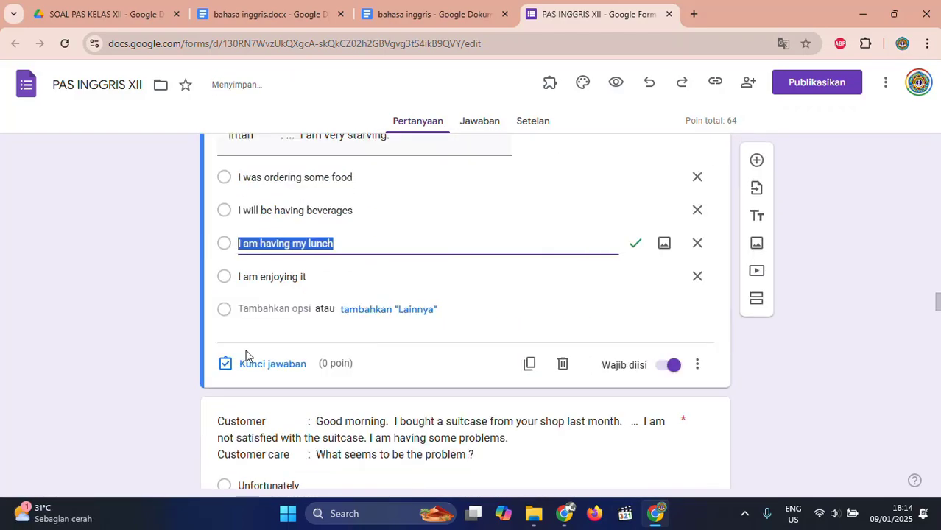
{"action": "left_click", "coordinate": [247, 360]}
{"action": "type", "text": "4"}
{"action": "left_click", "coordinate": [425, 288]}
{"action": "left_click", "coordinate": [276, 361]}
{"action": "type", "text": "4"}
Assign 4 points each to the secretary phone call question and the single bed room booking question.
{"action": "left_click", "coordinate": [456, 257]}
{"action": "left_click", "coordinate": [282, 354]}
{"action": "type", "text": "4"}
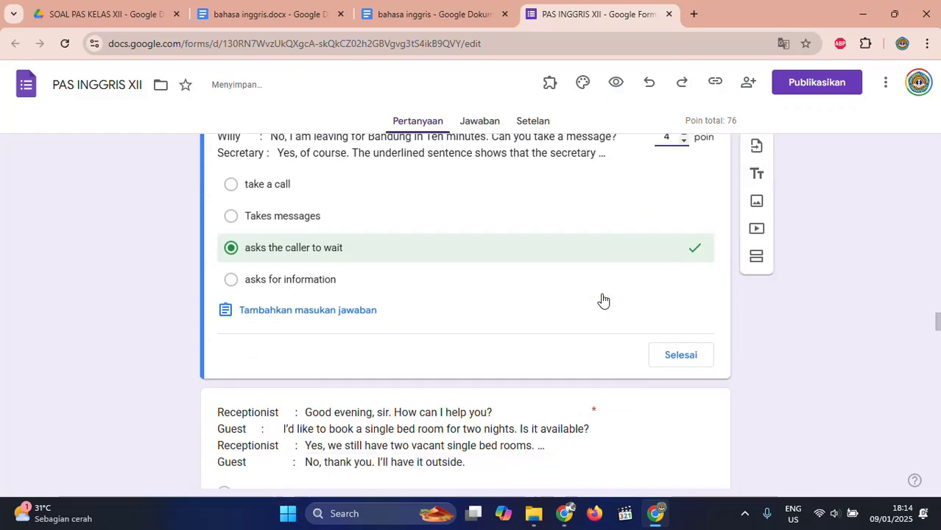
{"action": "left_click", "coordinate": [472, 287]}
{"action": "left_click", "coordinate": [269, 324]}
{"action": "type", "text": "4"}
Assign 4 points each to the "Do you want something to drink?" question and the "Ketika Cinta Bertasbih" novel question.
{"action": "scroll", "coordinate": [550, 245], "scroll_direction": "down", "scroll_amount": 3}
{"action": "left_click", "coordinate": [541, 254]}
{"action": "left_click", "coordinate": [276, 359]}
{"action": "type", "text": "4"}
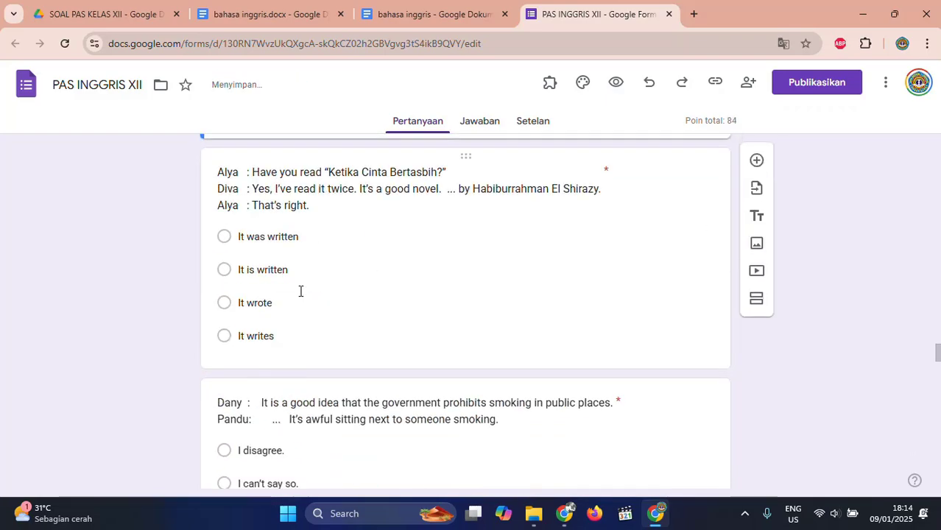
{"action": "left_click", "coordinate": [301, 290]}
{"action": "left_click", "coordinate": [273, 398]}
{"action": "type", "text": "4"}
Assign 4 points each to the question on smoking in public places and the "When did you get this cassette?" question.
{"action": "left_click", "coordinate": [538, 272]}
{"action": "left_click", "coordinate": [271, 395]}
{"action": "type", "text": "4"}
{"action": "scroll", "coordinate": [309, 225], "scroll_direction": "down", "scroll_amount": 5}
{"action": "left_click", "coordinate": [308, 226]}
{"action": "left_click", "coordinate": [273, 360]}
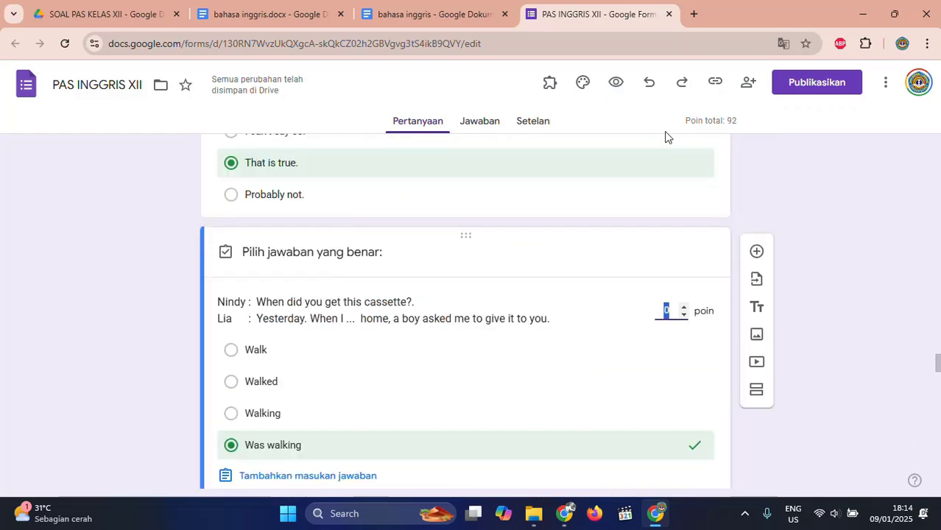
{"action": "type", "text": "4"}
Assign 4 points each to the two train schedule questions, the one answered 10:00 and the shortest time to Surabaya.
{"action": "scroll", "coordinate": [600, 267], "scroll_direction": "down", "scroll_amount": 5}
{"action": "left_click", "coordinate": [600, 267]}
{"action": "left_click", "coordinate": [284, 350]}
{"action": "type", "text": "4"}
{"action": "scroll", "coordinate": [669, 286], "scroll_direction": "down", "scroll_amount": 8}
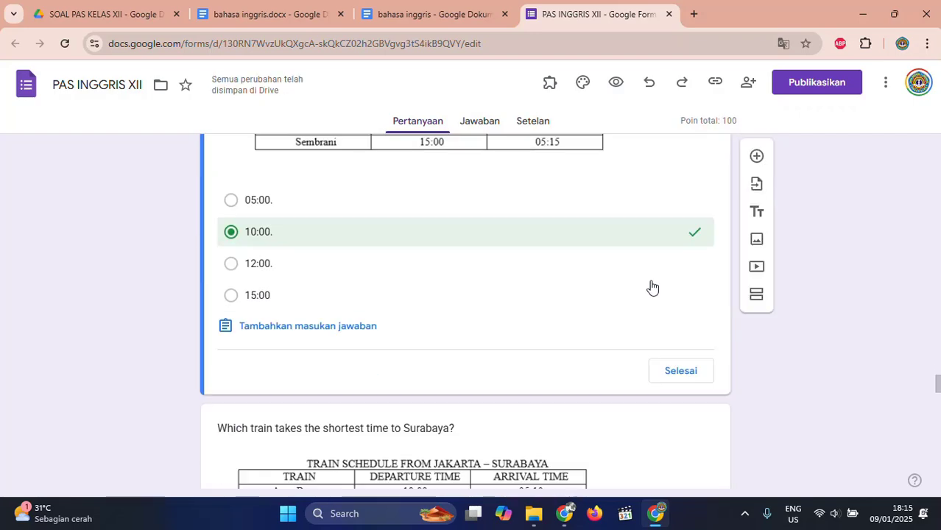
{"action": "left_click", "coordinate": [567, 337]}
{"action": "left_click", "coordinate": [271, 399]}
{"action": "type", "text": "4"}
Assign 4 points each to the synonym of "depart" question and the letter question answered "To apply for a job advertised in a newspaper".
{"action": "scroll", "coordinate": [527, 392], "scroll_direction": "down", "scroll_amount": 5}
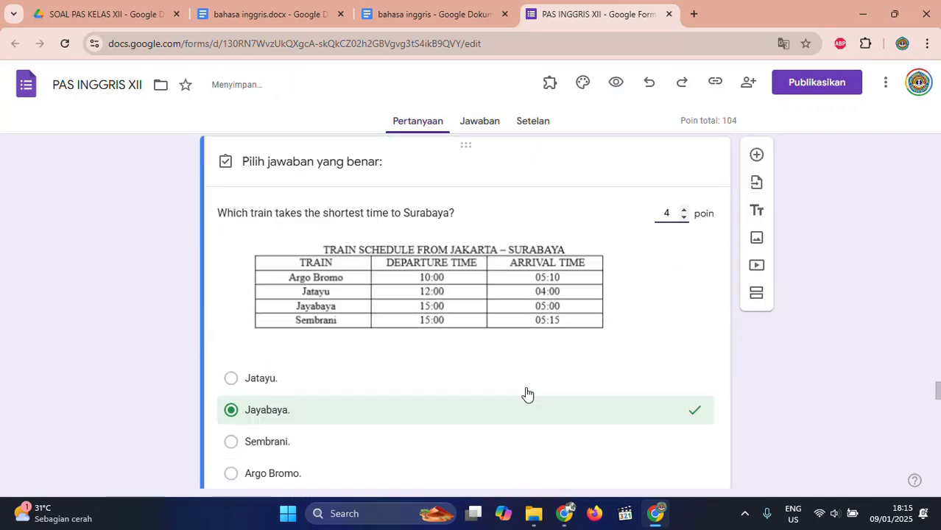
{"action": "left_click", "coordinate": [519, 265]}
{"action": "left_click", "coordinate": [287, 407]}
{"action": "type", "text": "4"}
{"action": "scroll", "coordinate": [479, 353], "scroll_direction": "down", "scroll_amount": 7}
{"action": "left_click", "coordinate": [478, 353]}
{"action": "left_click", "coordinate": [272, 463]}
{"action": "type", "text": "4"}
Assign 4 points to the question about what the addressee will probably do after receiving the letter.
{"action": "scroll", "coordinate": [317, 410], "scroll_direction": "down", "scroll_amount": 5}
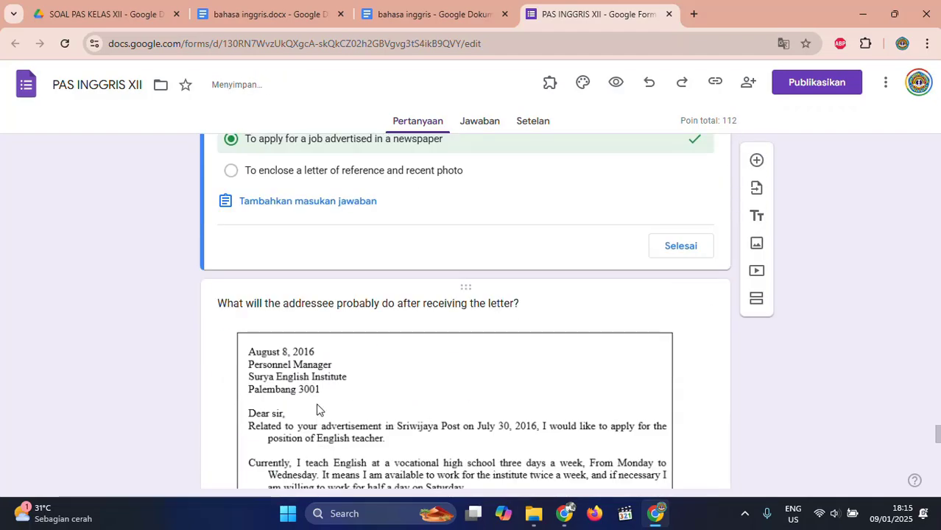
{"action": "left_click", "coordinate": [424, 359]}
{"action": "scroll", "coordinate": [427, 357], "scroll_direction": "down", "scroll_amount": 7}
{"action": "left_click", "coordinate": [275, 246]}
{"action": "type", "text": "4"}
Assign 4 points each to the last two passage questions, the one on a job situation and the one on National Service.
{"action": "scroll", "coordinate": [524, 318], "scroll_direction": "down", "scroll_amount": 5}
{"action": "left_click", "coordinate": [519, 338]}
{"action": "scroll", "coordinate": [519, 338], "scroll_direction": "down", "scroll_amount": 6}
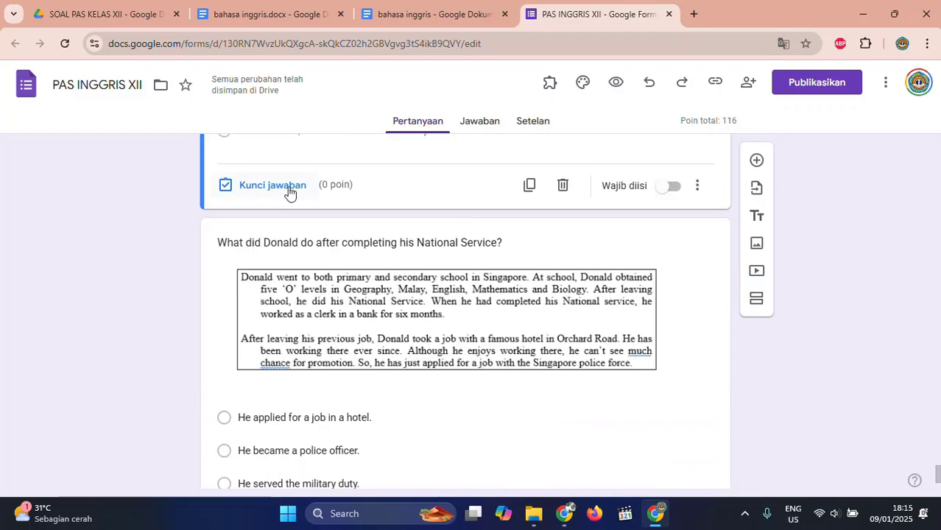
{"action": "left_click", "coordinate": [290, 190]}
{"action": "type", "text": "4"}
{"action": "scroll", "coordinate": [530, 281], "scroll_direction": "down", "scroll_amount": 5}
{"action": "left_click", "coordinate": [530, 281]}
{"action": "left_click", "coordinate": [280, 398]}
{"action": "type", "text": "4"}
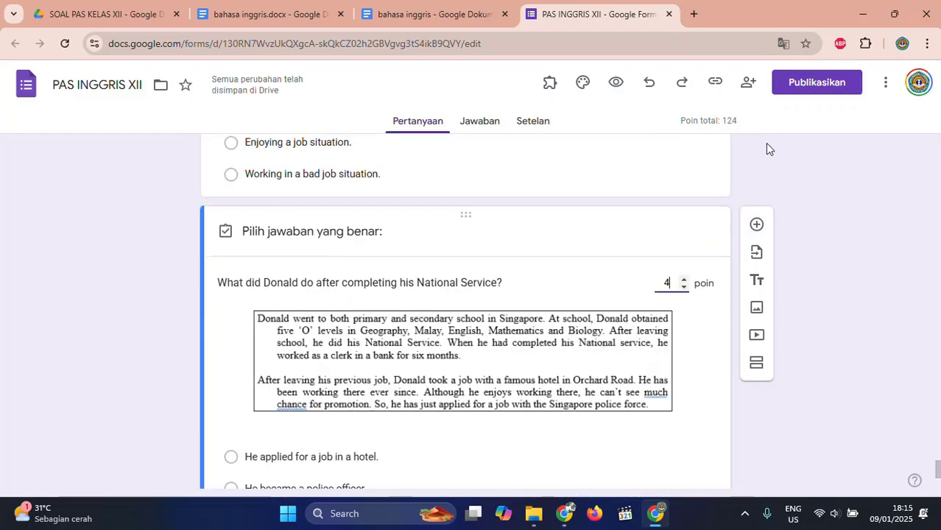
Return to the earlier questions and lower the students' workshop question and the bus station directions question to 3 points each.
{"action": "scroll", "coordinate": [687, 214], "scroll_direction": "up", "scroll_amount": 15}
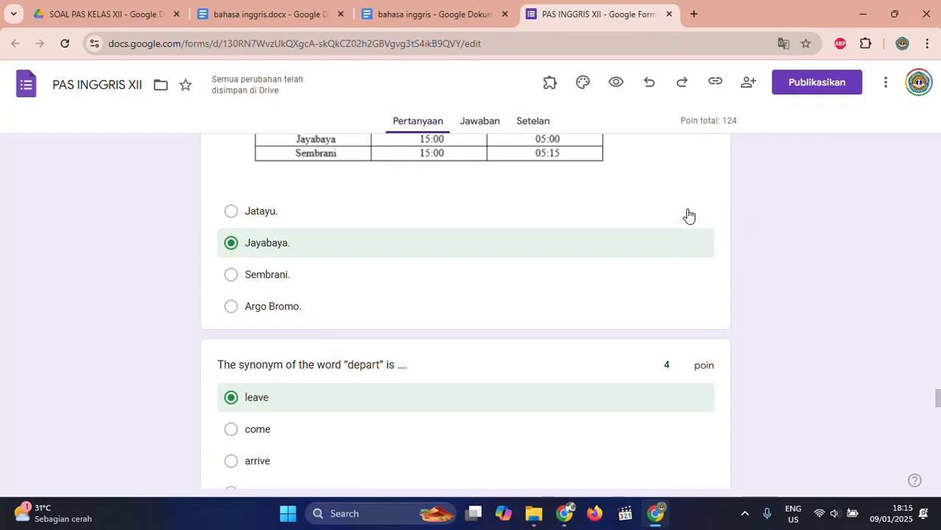
{"action": "scroll", "coordinate": [456, 321], "scroll_direction": "up", "scroll_amount": 11}
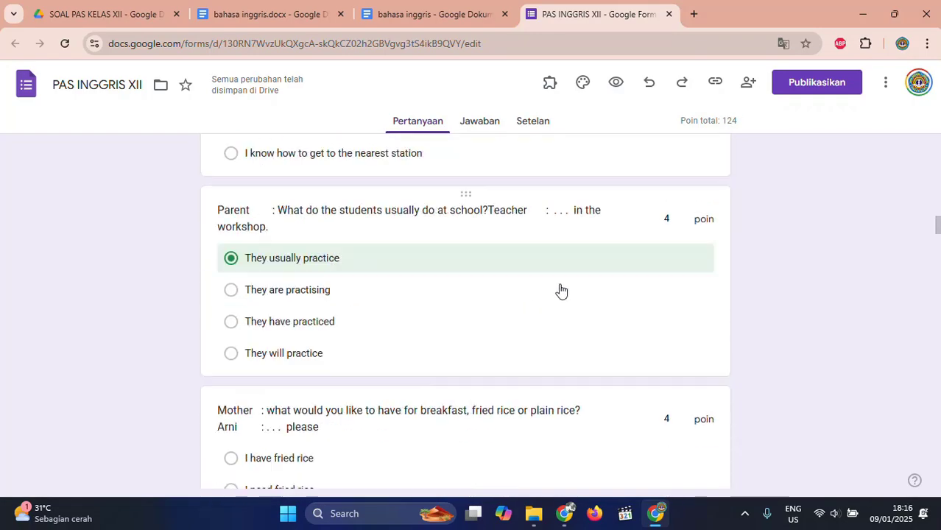
{"action": "left_click", "coordinate": [677, 263]}
{"action": "type", "text": "3"}
{"action": "scroll", "coordinate": [703, 281], "scroll_direction": "up", "scroll_amount": 3}
{"action": "left_click", "coordinate": [708, 268]}
{"action": "type", "text": "3"}
Lower the "Tell me about yourself?" question and the University study question above it to 3 points each.
{"action": "scroll", "coordinate": [703, 259], "scroll_direction": "up", "scroll_amount": 2}
{"action": "left_click", "coordinate": [665, 182]}
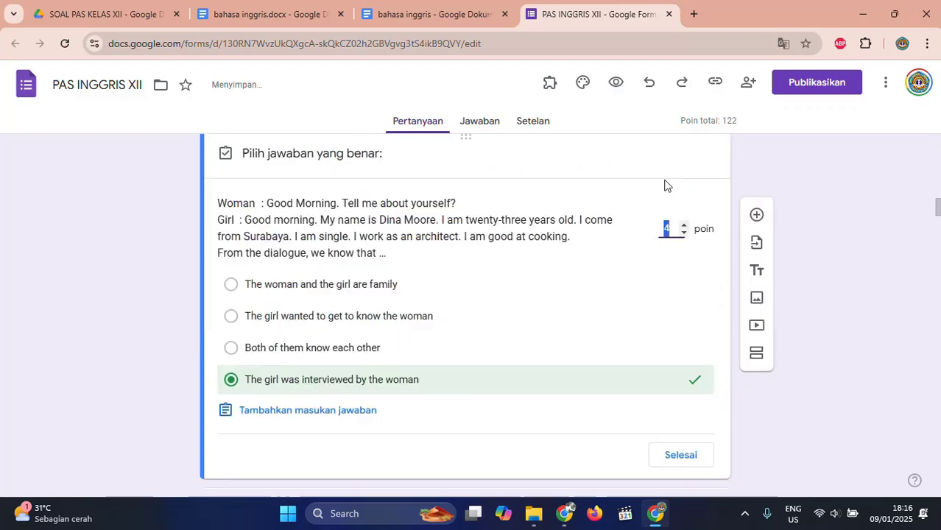
{"action": "type", "text": "3"}
{"action": "scroll", "coordinate": [687, 271], "scroll_direction": "up", "scroll_amount": 4}
{"action": "left_click", "coordinate": [691, 275]}
{"action": "type", "text": "3"}
Lower the DVD suggestion question and the cellphone question to 2 points each.
{"action": "scroll", "coordinate": [648, 304], "scroll_direction": "up", "scroll_amount": 3}
{"action": "scroll", "coordinate": [644, 309], "scroll_direction": "up", "scroll_amount": 1}
{"action": "left_click", "coordinate": [630, 323]}
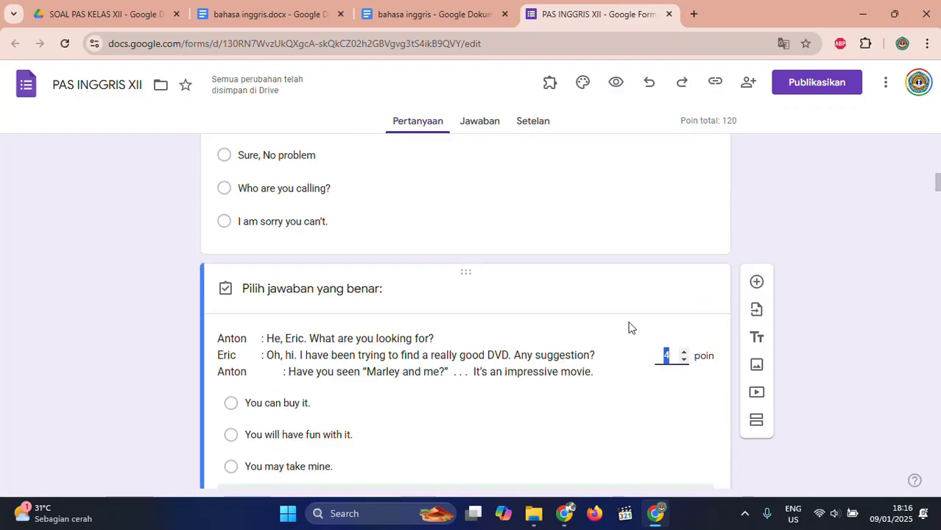
{"action": "type", "text": "2"}
{"action": "scroll", "coordinate": [671, 317], "scroll_direction": "up", "scroll_amount": 2}
{"action": "left_click", "coordinate": [646, 271]}
{"action": "scroll", "coordinate": [633, 283], "scroll_direction": "down", "scroll_amount": 2}
{"action": "left_click", "coordinate": [283, 376]}
{"action": "type", "text": "2"}
Lower the difficult homework question and the hotel coffee shop question to 2 points each.
{"action": "scroll", "coordinate": [669, 246], "scroll_direction": "up", "scroll_amount": 4}
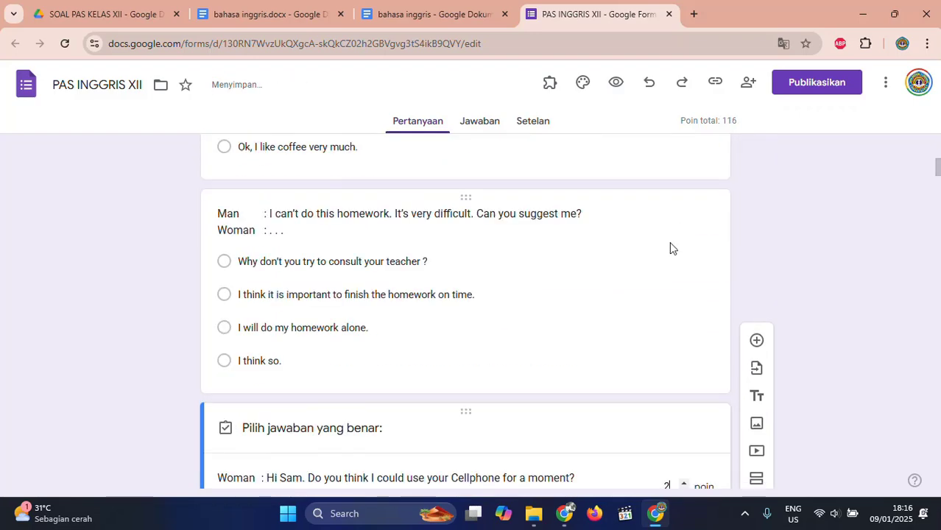
{"action": "left_click", "coordinate": [669, 249]}
{"action": "left_click", "coordinate": [284, 348]}
{"action": "type", "text": "2"}
{"action": "left_click", "coordinate": [637, 248]}
{"action": "left_click", "coordinate": [280, 466]}
{"action": "type", "text": "2"}
Lower the first question, "Will you attend the party?", to 2 points in its answer key.
{"action": "scroll", "coordinate": [387, 370], "scroll_direction": "up", "scroll_amount": 5}
{"action": "left_click", "coordinate": [298, 177]}
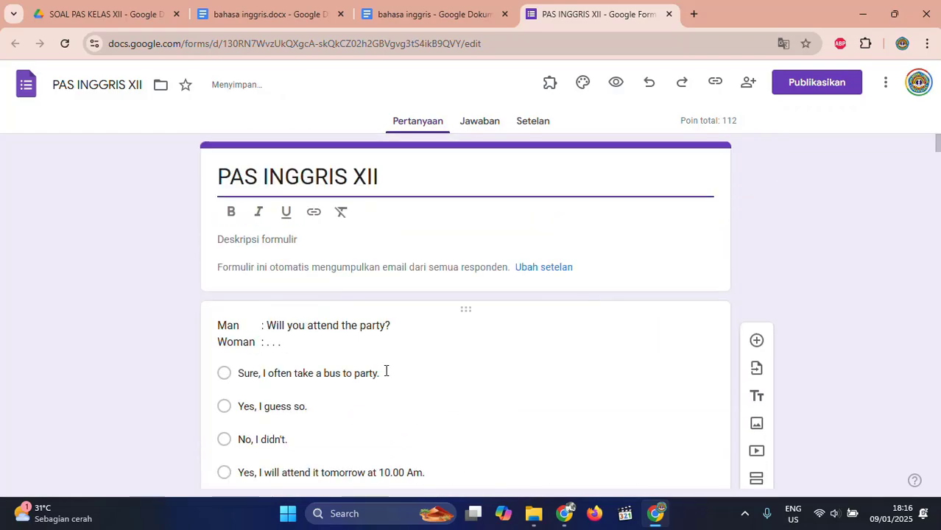
{"action": "left_click", "coordinate": [386, 369]}
{"action": "scroll", "coordinate": [386, 370], "scroll_direction": "down", "scroll_amount": 2}
{"action": "left_click", "coordinate": [279, 443]}
{"action": "type", "text": "2"}
Lower the secretary phone call question and the suitcase complaint question to 3 points each.
{"action": "scroll", "coordinate": [548, 367], "scroll_direction": "down", "scroll_amount": 20}
{"action": "scroll", "coordinate": [619, 376], "scroll_direction": "down", "scroll_amount": 7}
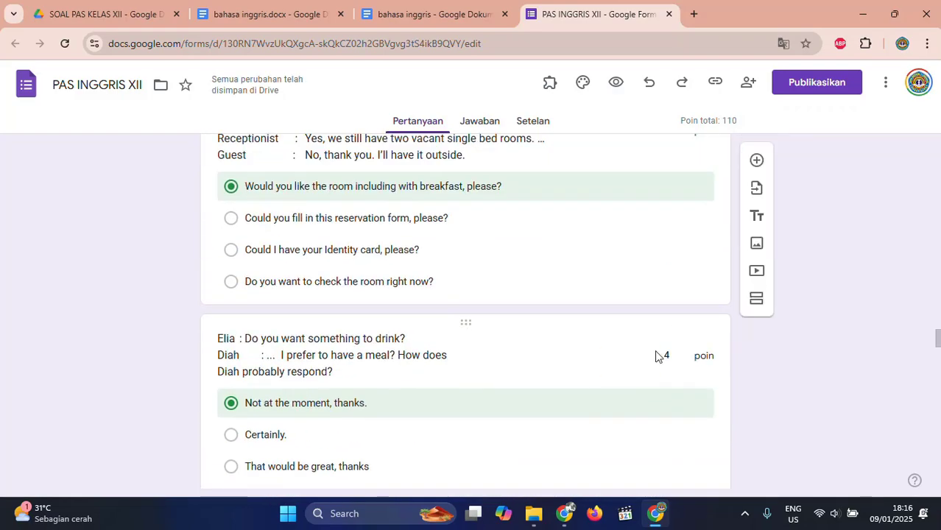
{"action": "scroll", "coordinate": [659, 344], "scroll_direction": "up", "scroll_amount": 5}
{"action": "left_click", "coordinate": [666, 255]}
{"action": "type", "text": "3"}
{"action": "scroll", "coordinate": [769, 266], "scroll_direction": "up", "scroll_amount": 5}
{"action": "left_click", "coordinate": [668, 322]}
{"action": "type", "text": "3"}
{"action": "scroll", "coordinate": [666, 353], "scroll_direction": "up", "scroll_amount": 4}
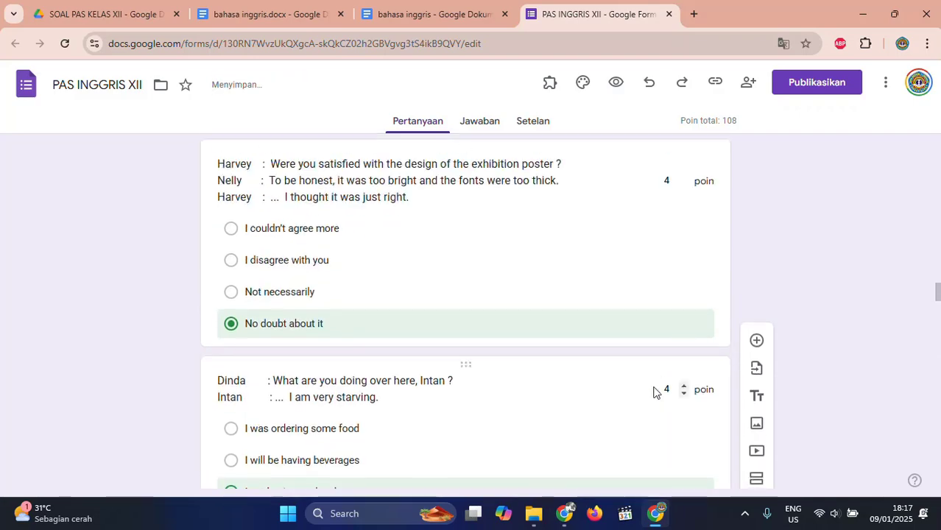
Lower the "I am very starving" question and the exhibition poster question to 3 points each.
{"action": "left_click", "coordinate": [667, 388]}
{"action": "type", "text": "3"}
{"action": "left_click", "coordinate": [669, 182]}
{"action": "type", "text": "3"}
Lower the Surya Department store question and the question about the car and coming by bus to 3 points each.
{"action": "scroll", "coordinate": [672, 243], "scroll_direction": "up", "scroll_amount": 5}
{"action": "left_click", "coordinate": [670, 292]}
{"action": "type", "text": "3"}
{"action": "scroll", "coordinate": [710, 336], "scroll_direction": "up", "scroll_amount": 4}
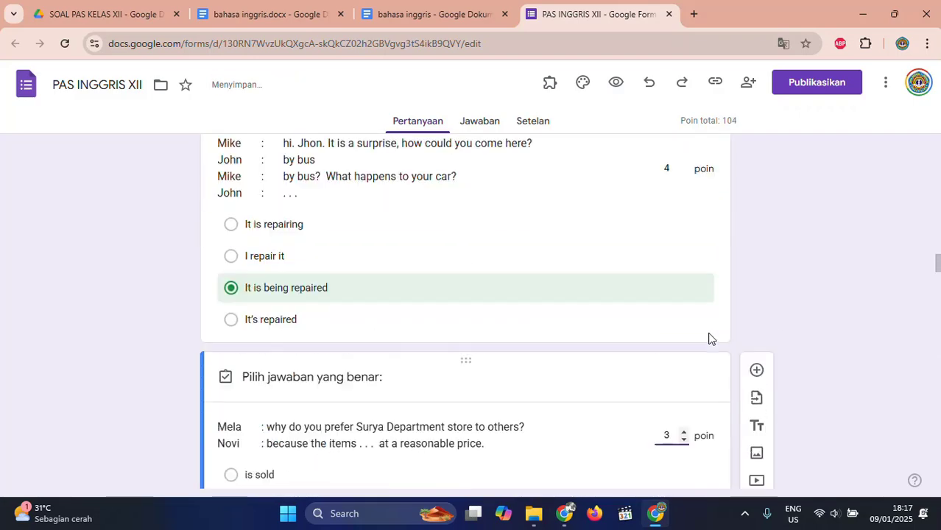
{"action": "left_click", "coordinate": [669, 281]}
{"action": "type", "text": "3"}
Lower the sailing school question and the fried rice breakfast question to 3 points each.
{"action": "scroll", "coordinate": [697, 319], "scroll_direction": "up", "scroll_amount": 3}
{"action": "left_click", "coordinate": [669, 203]}
{"action": "type", "text": "3"}
{"action": "scroll", "coordinate": [698, 251], "scroll_direction": "up", "scroll_amount": 3}
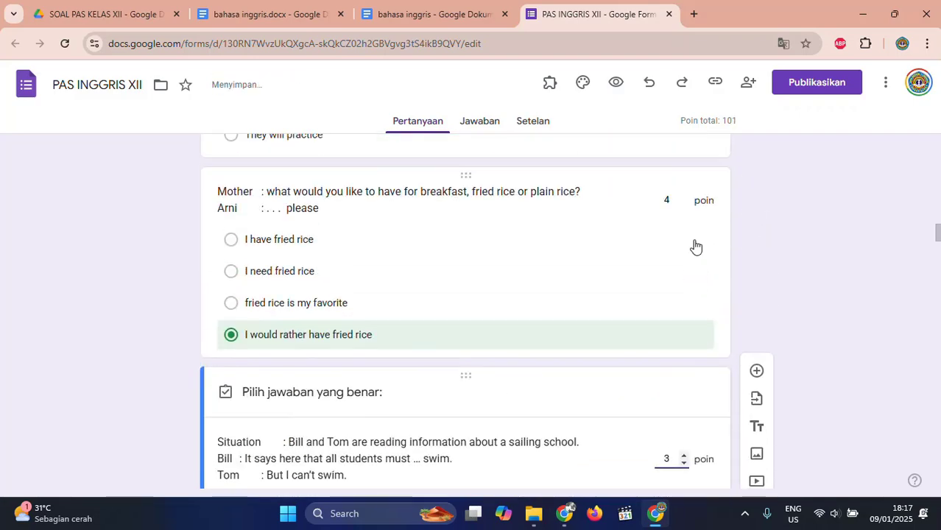
{"action": "left_click", "coordinate": [666, 199]}
{"action": "type", "text": "3"}
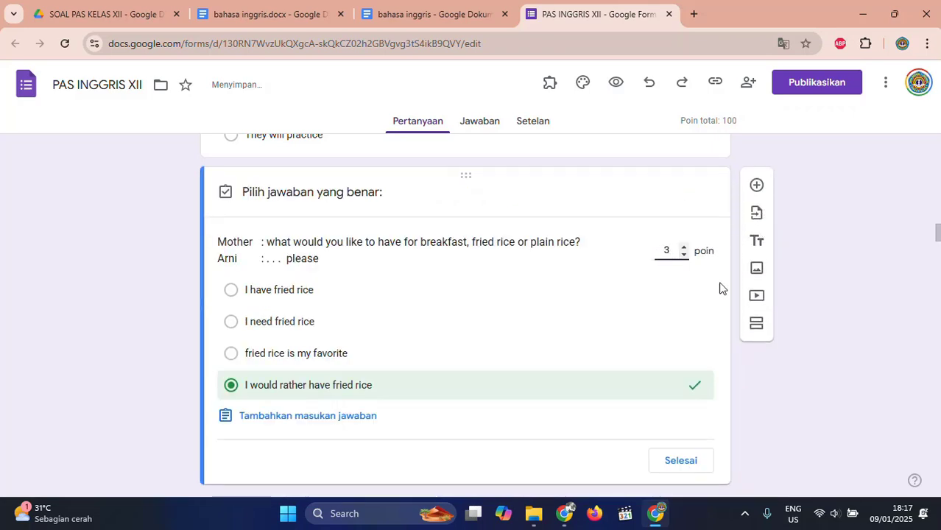
{"action": "scroll", "coordinate": [698, 287], "scroll_direction": "up", "scroll_amount": 3}
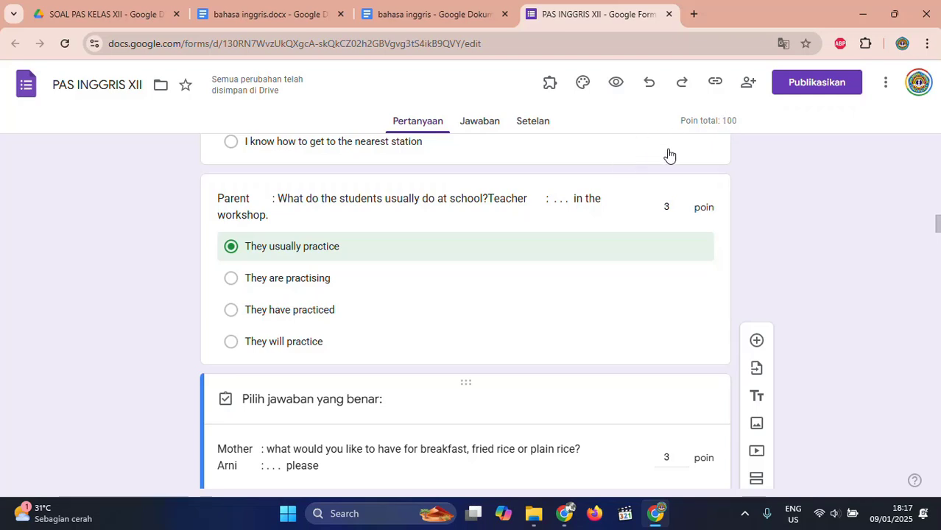
Review the form's quiz settings, including grade release, respondent options and the default question points.
{"action": "left_click", "coordinate": [523, 123]}
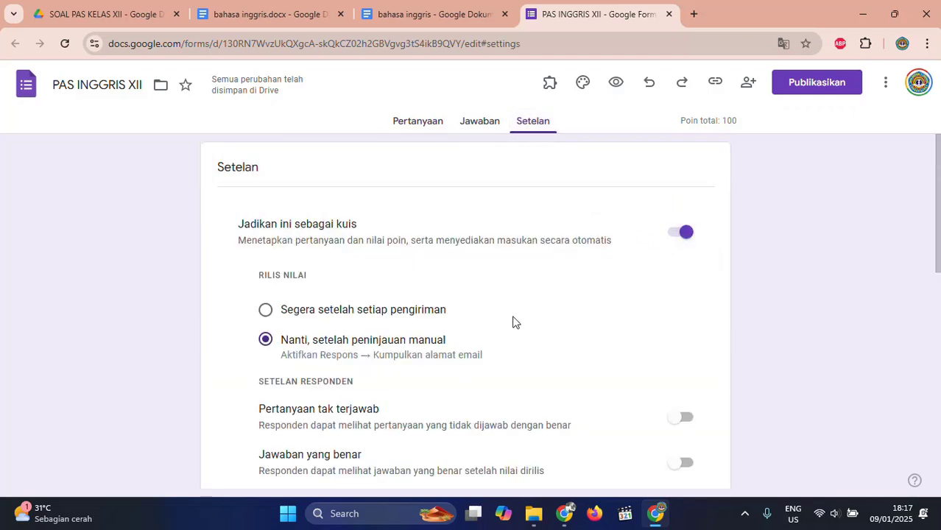
{"action": "scroll", "coordinate": [513, 322], "scroll_direction": "down", "scroll_amount": 6}
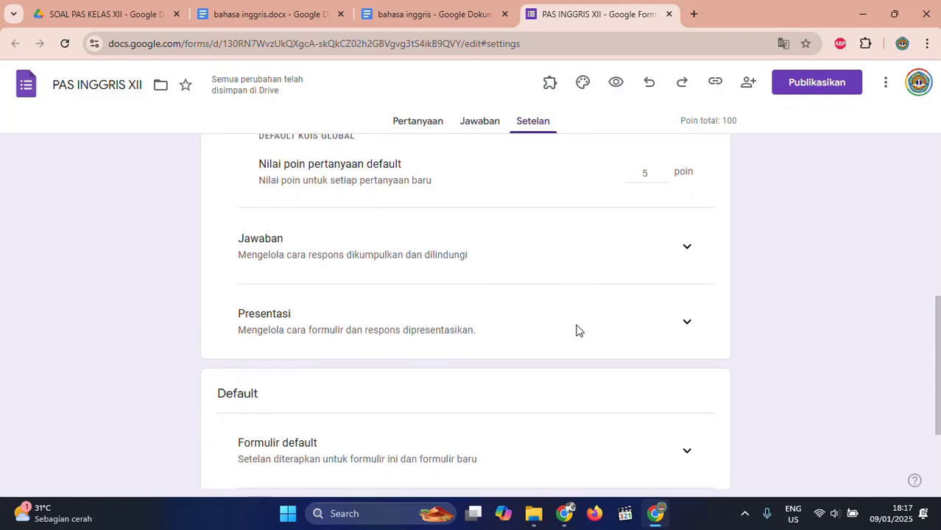
{"action": "scroll", "coordinate": [578, 331], "scroll_direction": "down", "scroll_amount": 2}
{"action": "scroll", "coordinate": [648, 331], "scroll_direction": "up", "scroll_amount": 4}
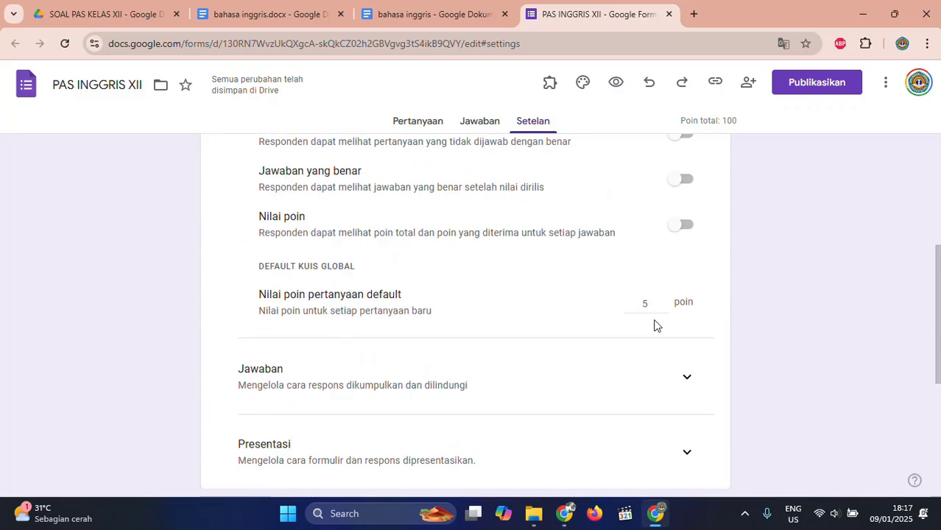
{"action": "scroll", "coordinate": [656, 325], "scroll_direction": "up", "scroll_amount": 2}
Preview the form as respondents see it, check the first dialogue questions and their answer options, and close the preview.
{"action": "left_click", "coordinate": [616, 82]}
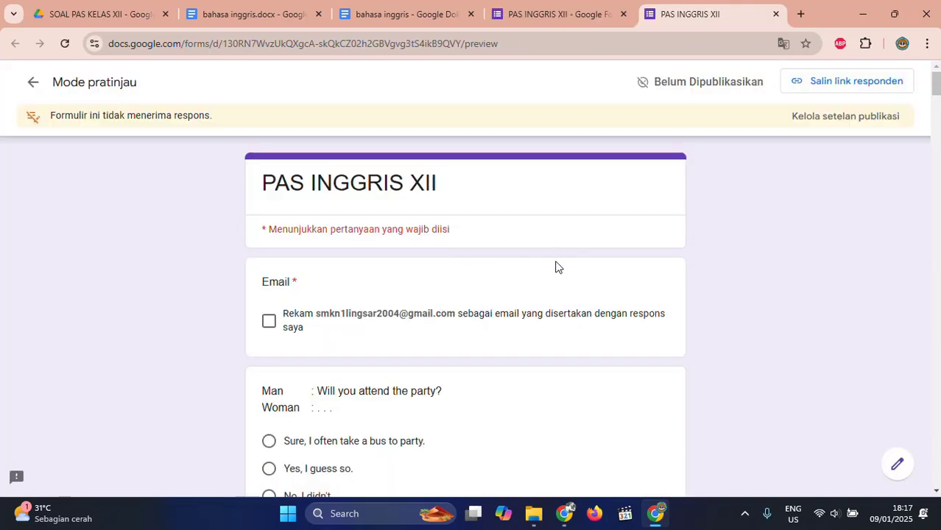
{"action": "scroll", "coordinate": [556, 267], "scroll_direction": "down", "scroll_amount": 8}
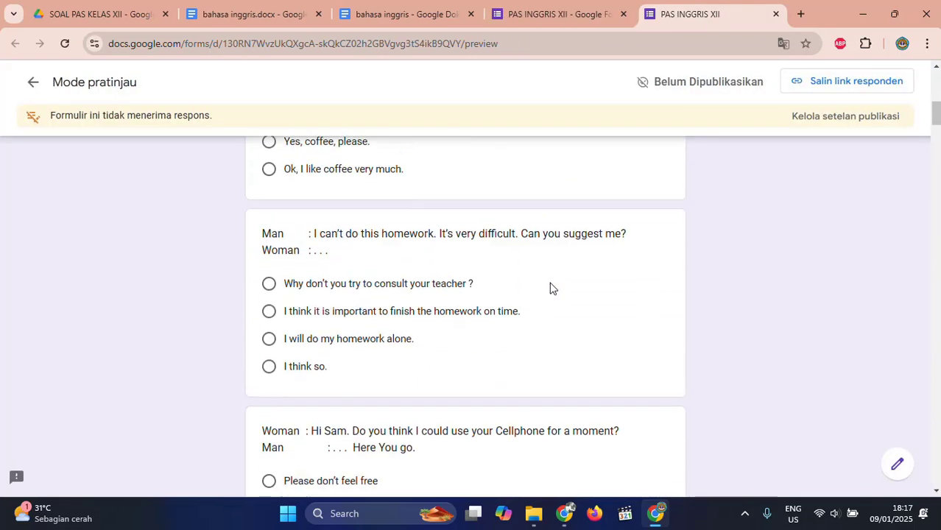
{"action": "scroll", "coordinate": [551, 287], "scroll_direction": "down", "scroll_amount": 5}
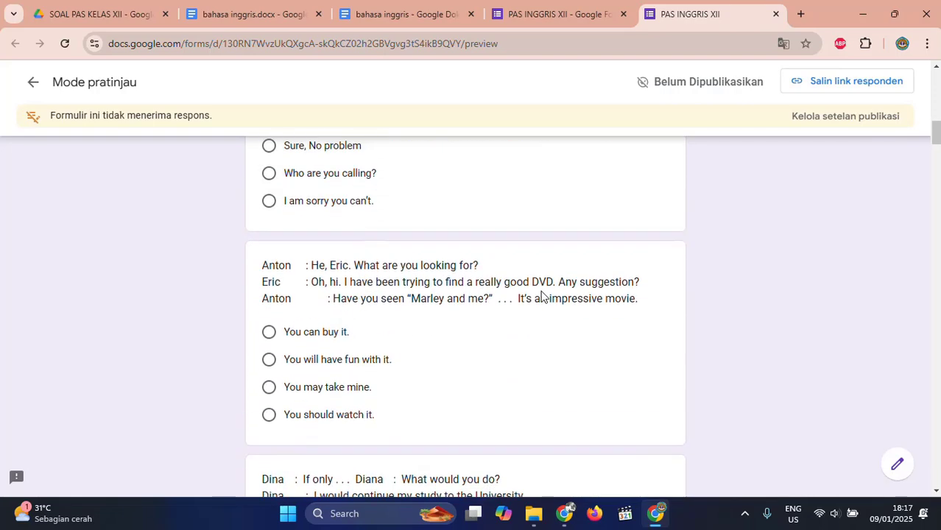
{"action": "scroll", "coordinate": [536, 297], "scroll_direction": "up", "scroll_amount": 2}
{"action": "scroll", "coordinate": [474, 309], "scroll_direction": "down", "scroll_amount": 4}
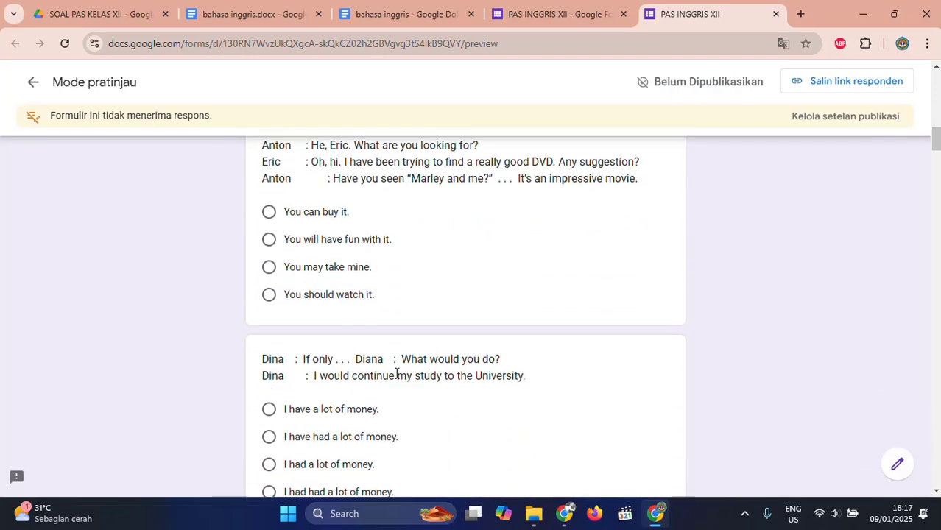
{"action": "scroll", "coordinate": [391, 383], "scroll_direction": "down", "scroll_amount": 3}
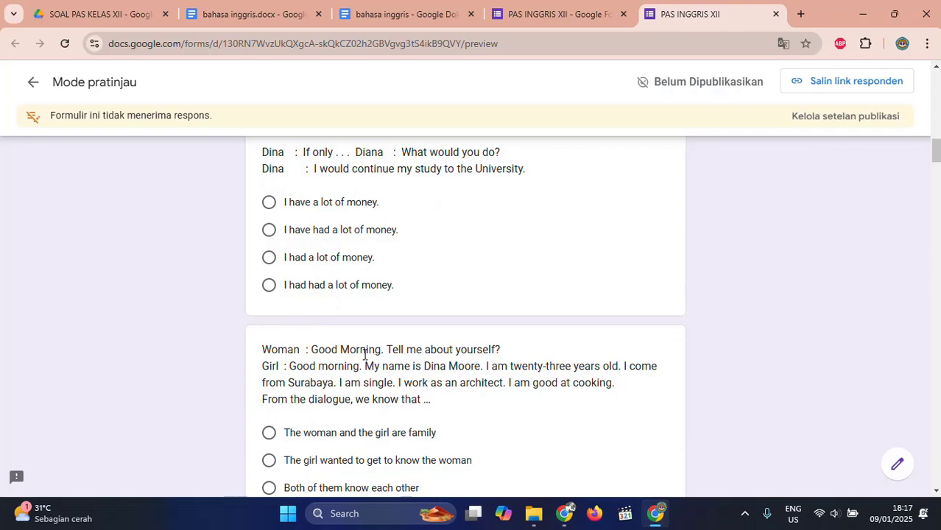
{"action": "scroll", "coordinate": [364, 353], "scroll_direction": "down", "scroll_amount": 2}
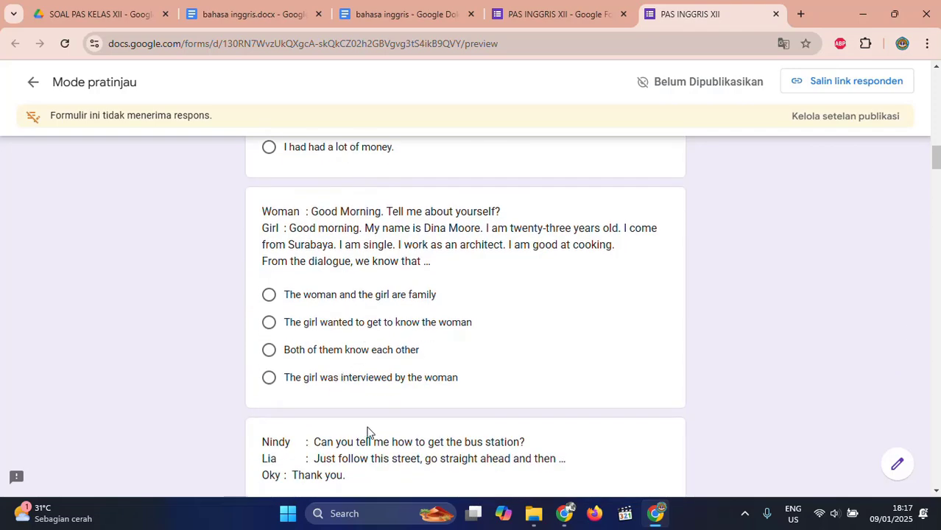
{"action": "scroll", "coordinate": [368, 432], "scroll_direction": "down", "scroll_amount": 3}
{"action": "scroll", "coordinate": [484, 343], "scroll_direction": "up", "scroll_amount": 15}
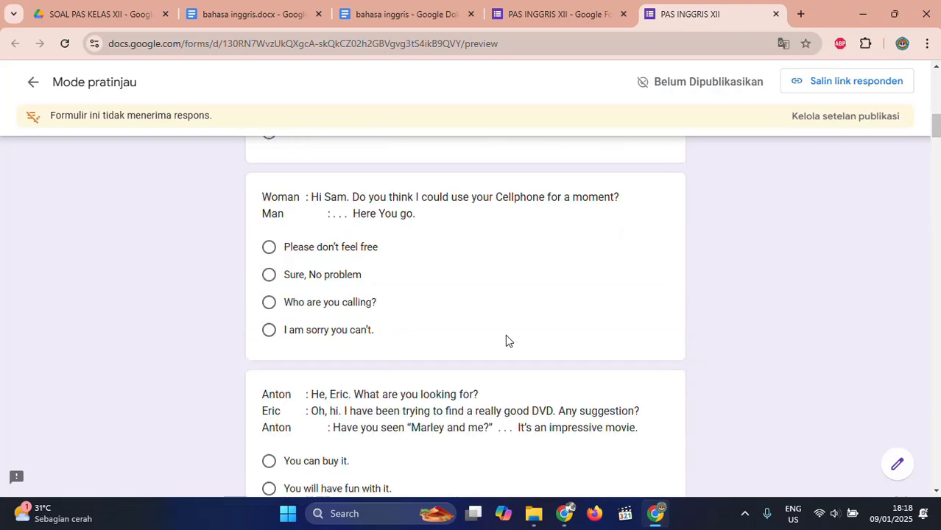
{"action": "left_click", "coordinate": [775, 14]}
{"action": "scroll", "coordinate": [368, 243], "scroll_direction": "up", "scroll_amount": 2}
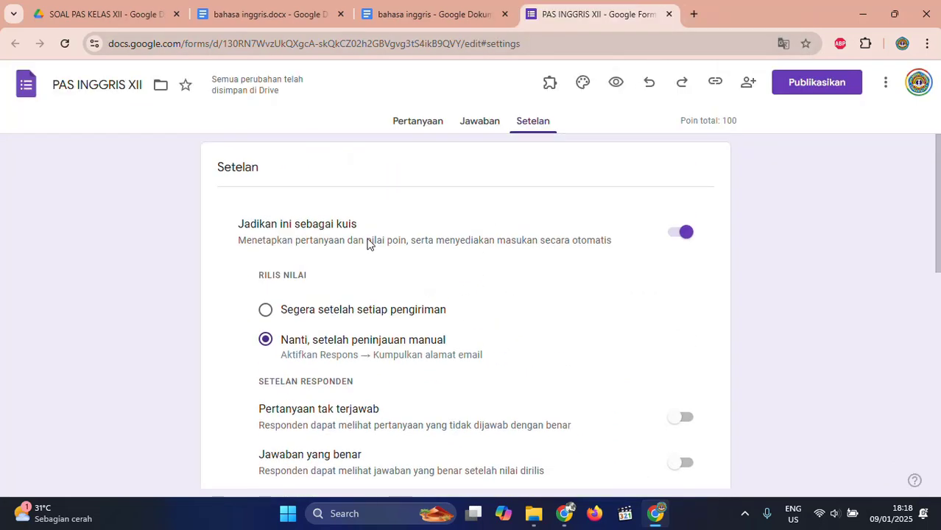
Change the form's heading title to "SOAL PAS BAHASA INGGRIS KELAS XII".
{"action": "left_click", "coordinate": [425, 123]}
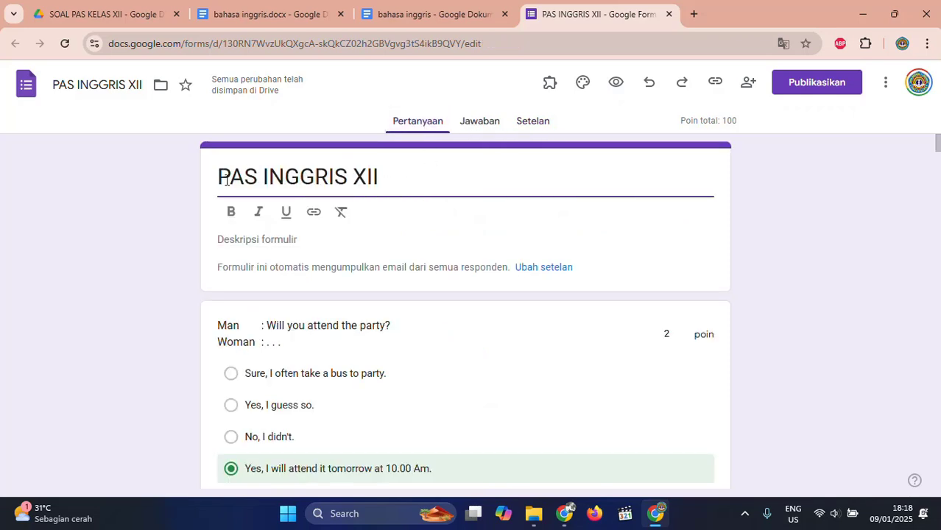
{"action": "left_click", "coordinate": [227, 178]}
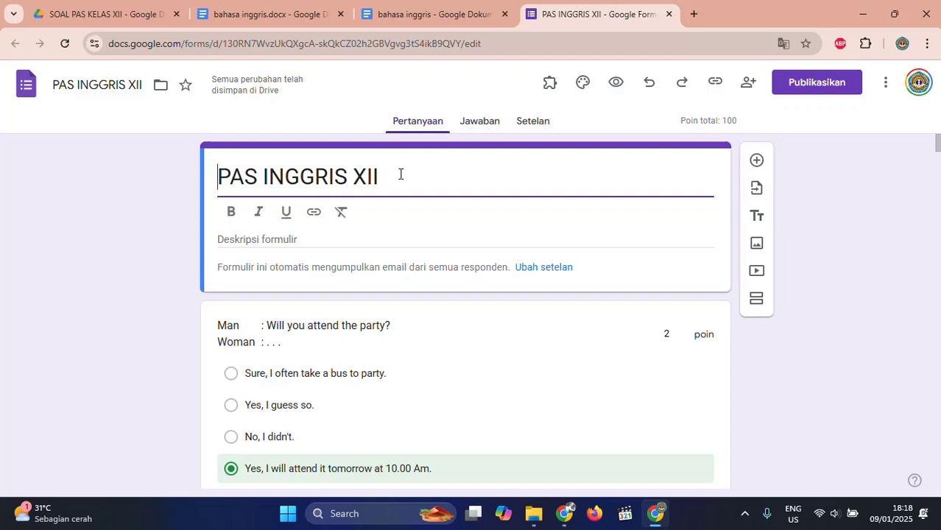
{"action": "type", "text": "SOAL PAS "}
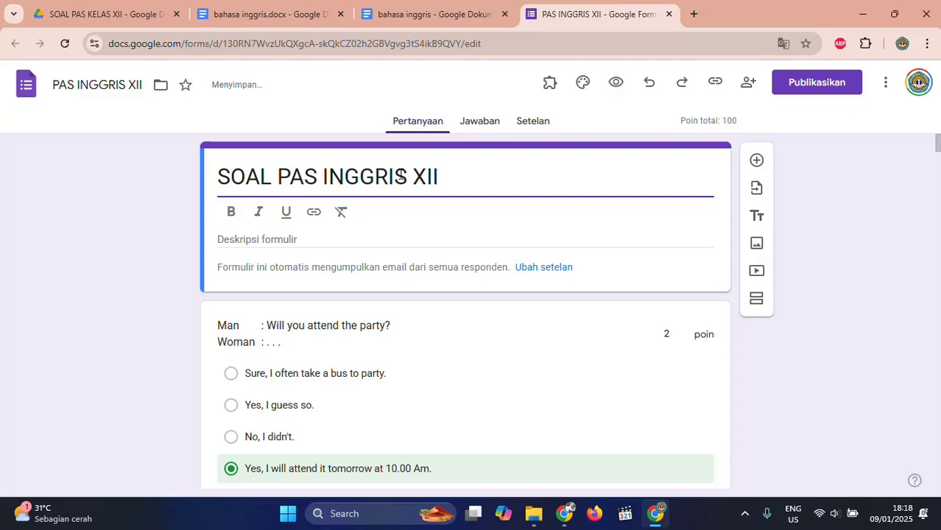
{"action": "type", "text": "BAHASA"}
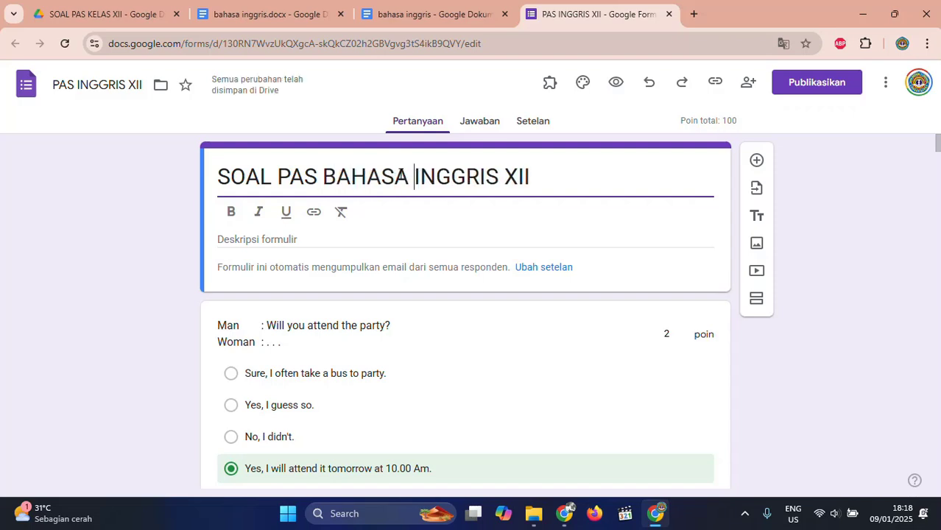
{"action": "key", "text": "ctrl+Right"}
{"action": "type", "text": "KELAS"}
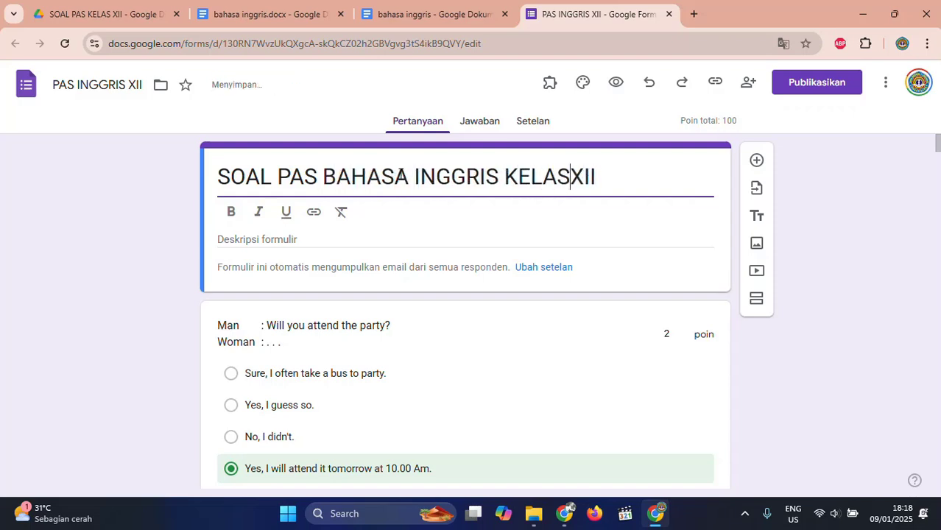
Copy the heading title and use it to rename the form file as "SOAL PAS BAHASA INGGRIS KELAS XII".
{"action": "left_click", "coordinate": [107, 82]}
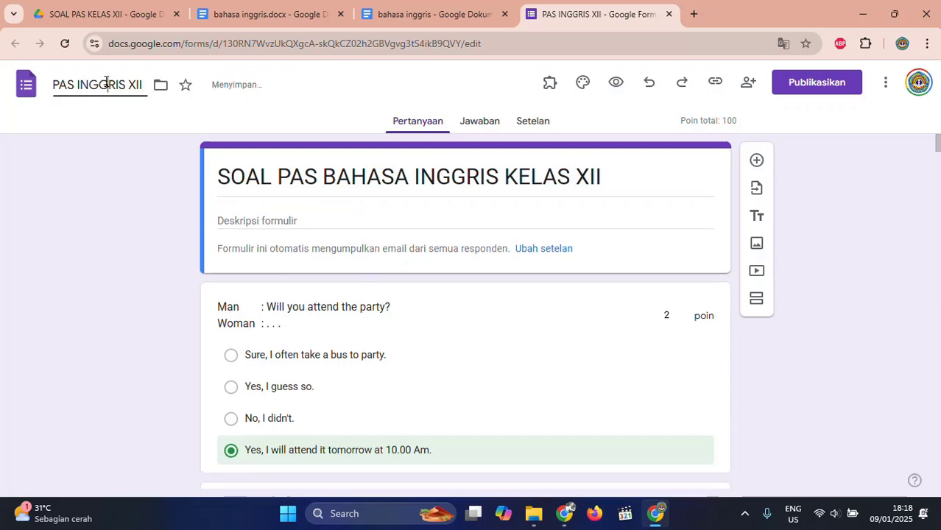
{"action": "left_click", "coordinate": [245, 176]}
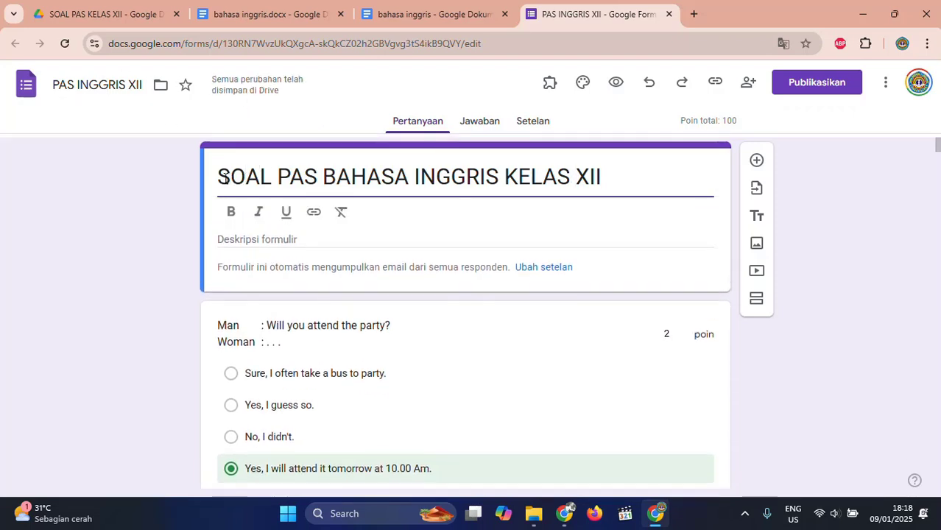
{"action": "left_click_drag", "start_coordinate": [219, 178], "coordinate": [630, 182]}
{"action": "key", "text": "ctrl+c"}
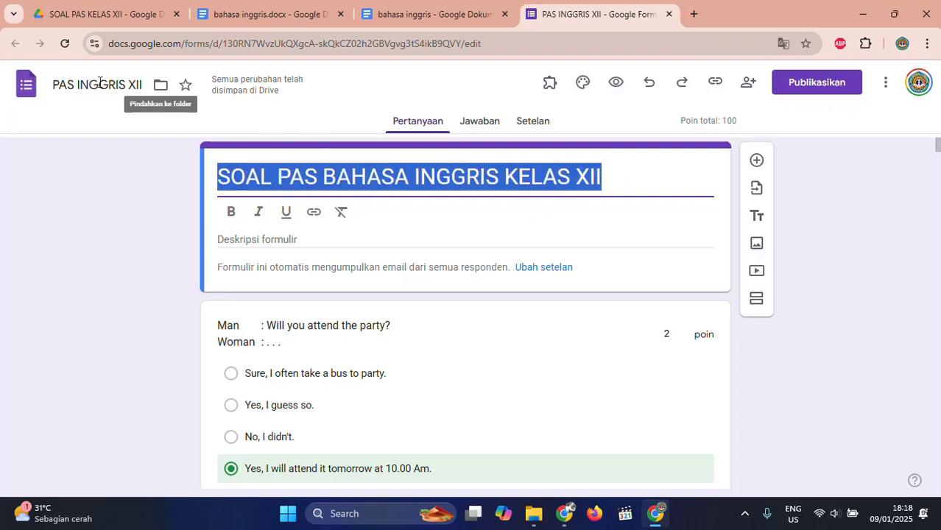
{"action": "left_click", "coordinate": [75, 86]}
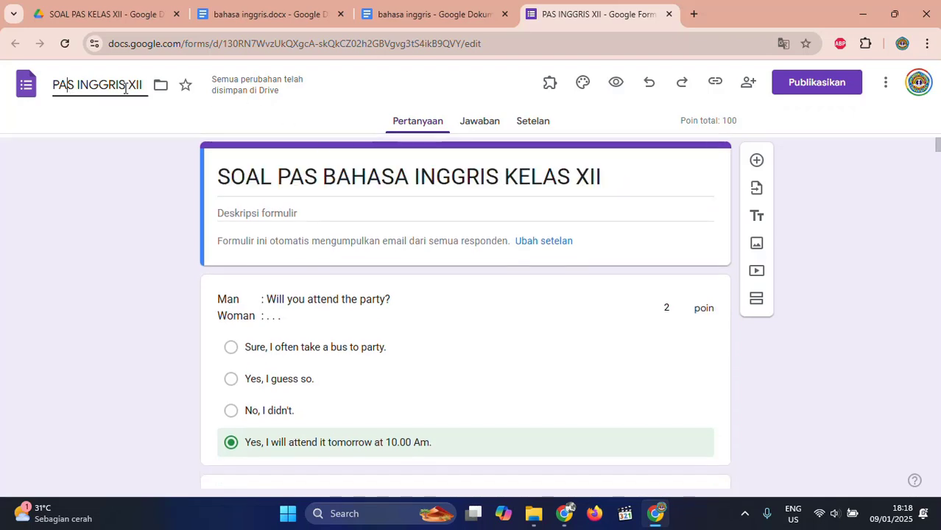
{"action": "left_click", "coordinate": [51, 89]}
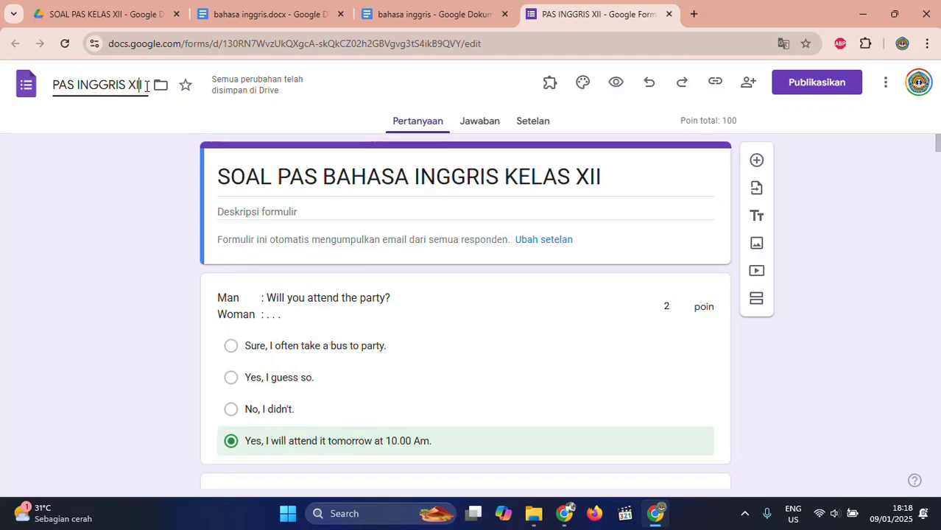
{"action": "left_click_drag", "start_coordinate": [139, 86], "coordinate": [31, 96]}
{"action": "key", "text": "ctrl+v"}
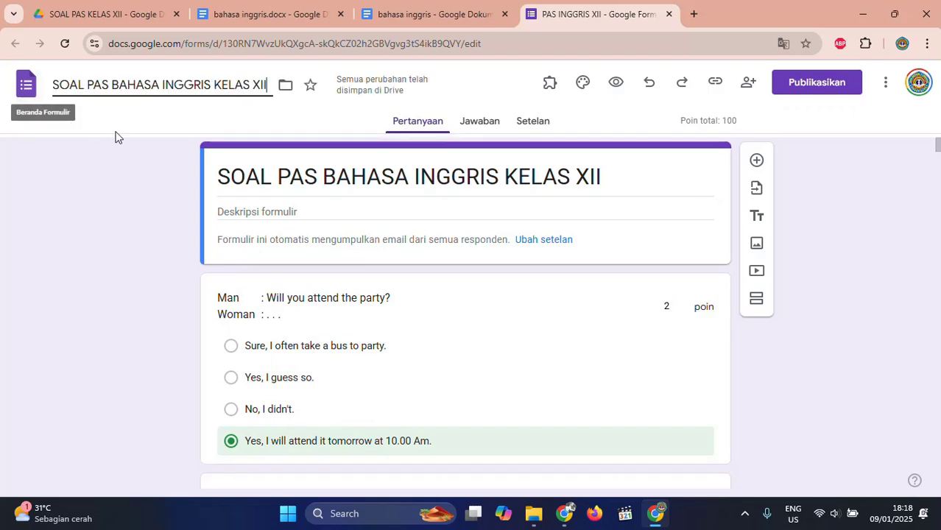
{"action": "left_click", "coordinate": [605, 183]}
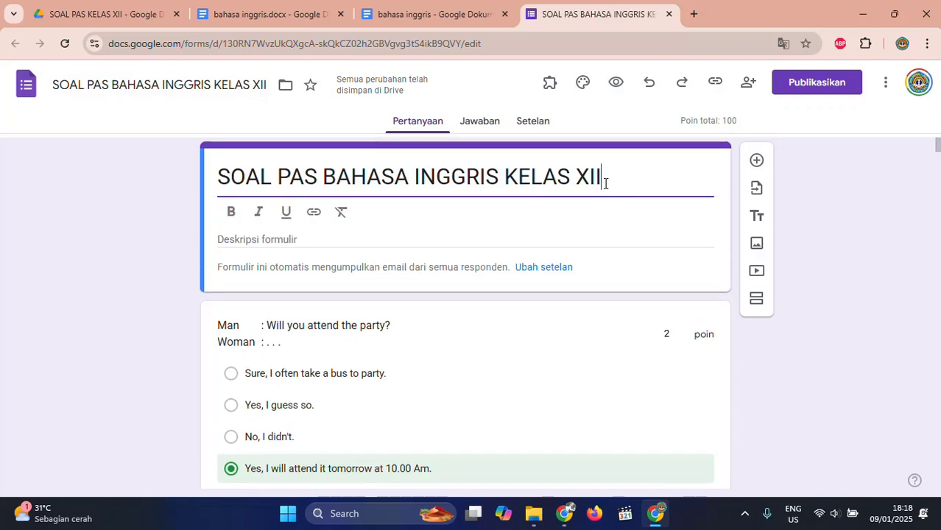
Preview the form again to check its title, the email section and the first question.
{"action": "left_click", "coordinate": [615, 81]}
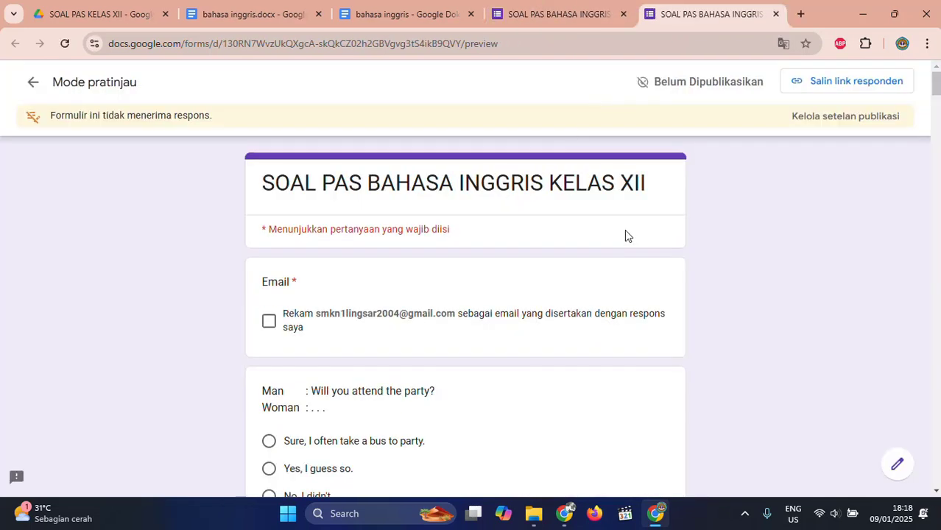
{"action": "scroll", "coordinate": [462, 317], "scroll_direction": "down", "scroll_amount": 1}
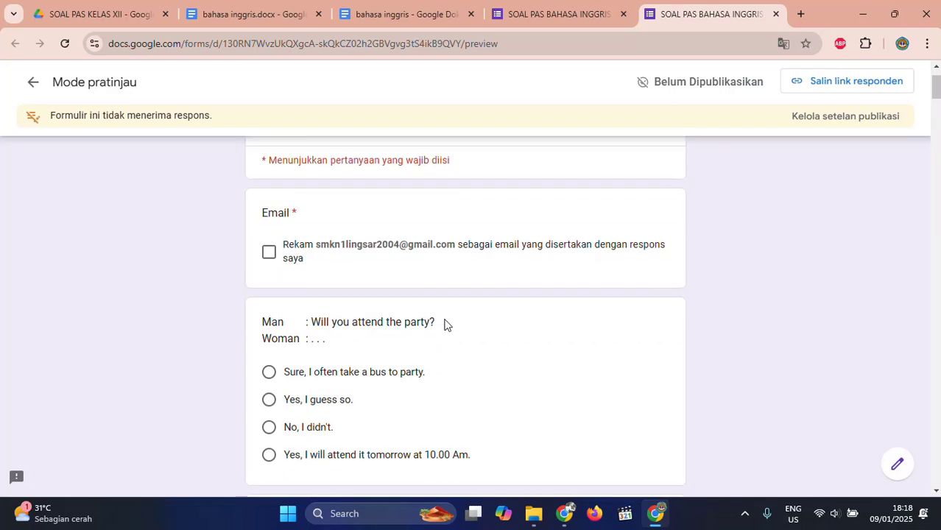
{"action": "scroll", "coordinate": [375, 274], "scroll_direction": "up", "scroll_amount": 1}
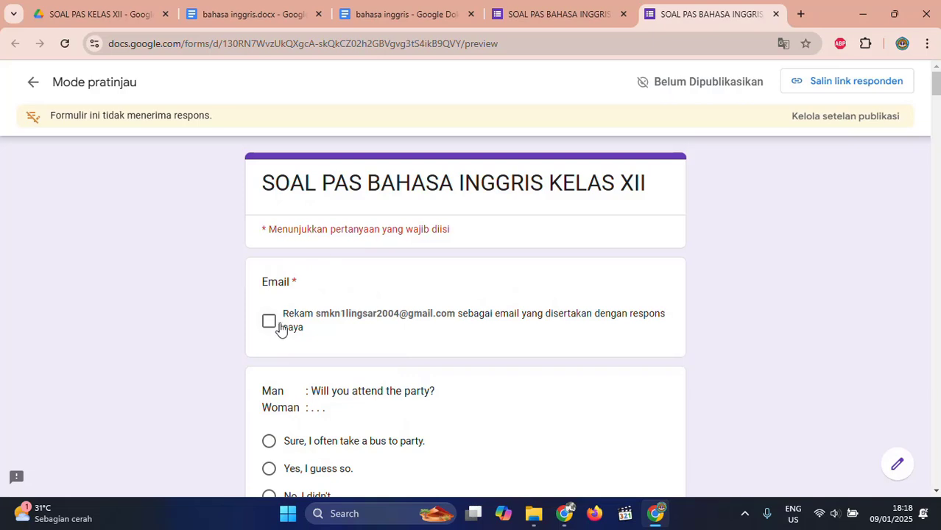
Back in the form editor, add a short-answer question "Nama Lengkap" above the first question and set it to 0 points.
{"action": "left_click", "coordinate": [570, 15]}
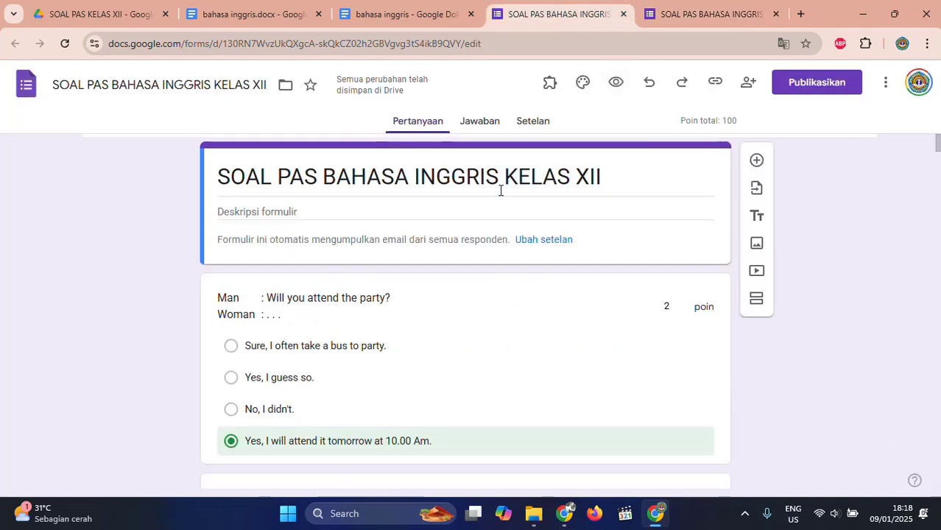
{"action": "left_click", "coordinate": [756, 161]}
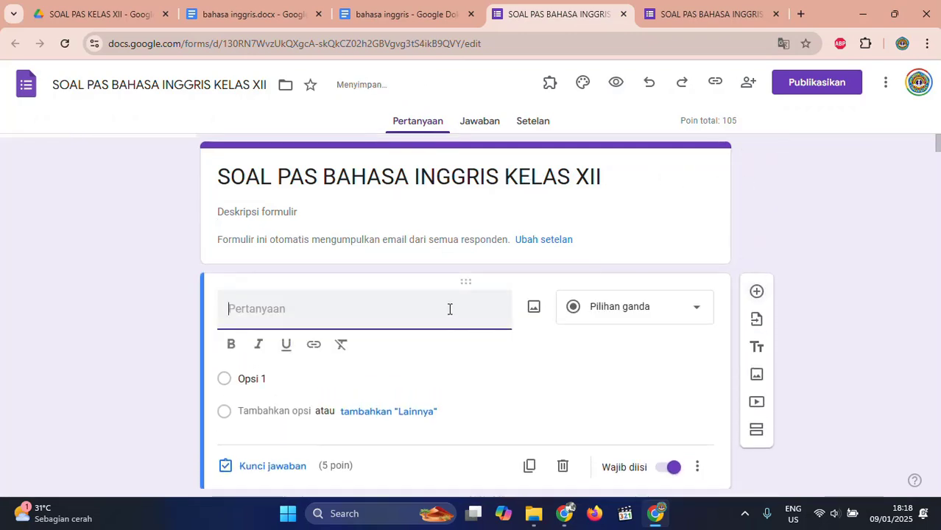
{"action": "type", "text": "Nama Lengkap"}
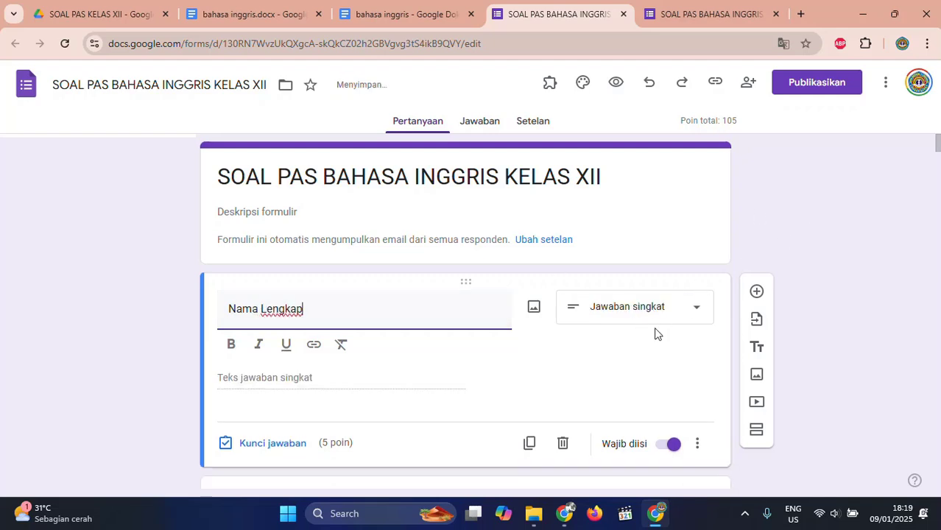
{"action": "left_click", "coordinate": [280, 452]}
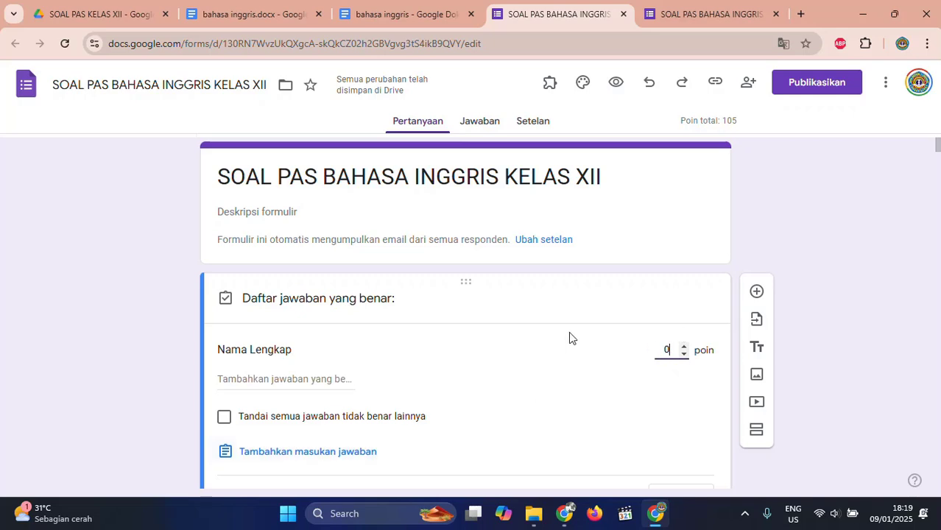
{"action": "scroll", "coordinate": [568, 337], "scroll_direction": "down", "scroll_amount": 2}
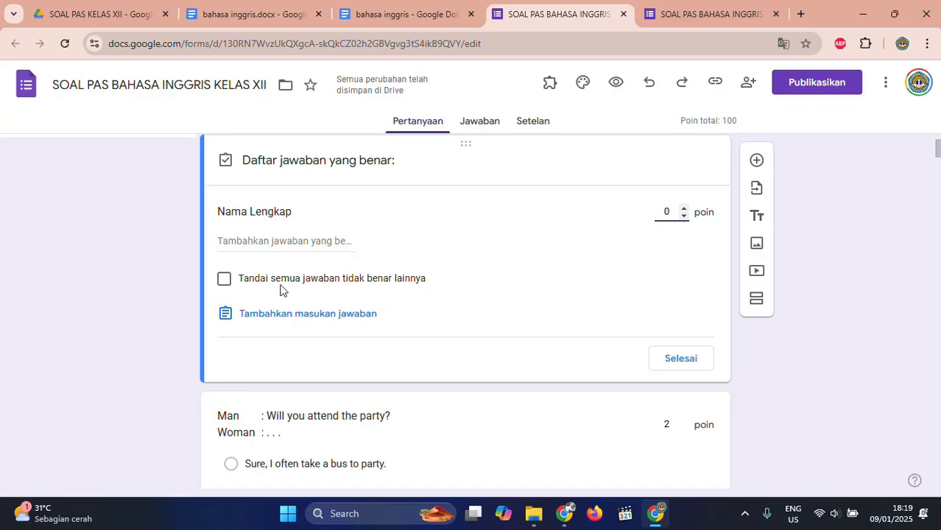
Finish the answer key of "Nama Lengkap" and add a multiple-choice question "Kelas" below it, worth 0 points.
{"action": "left_click", "coordinate": [243, 280]}
{"action": "left_click", "coordinate": [682, 361]}
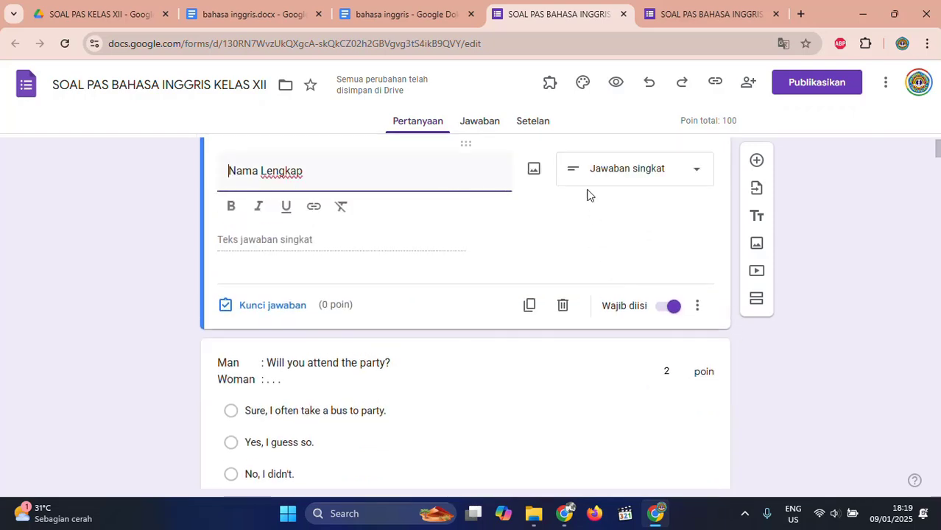
{"action": "left_click", "coordinate": [757, 162]}
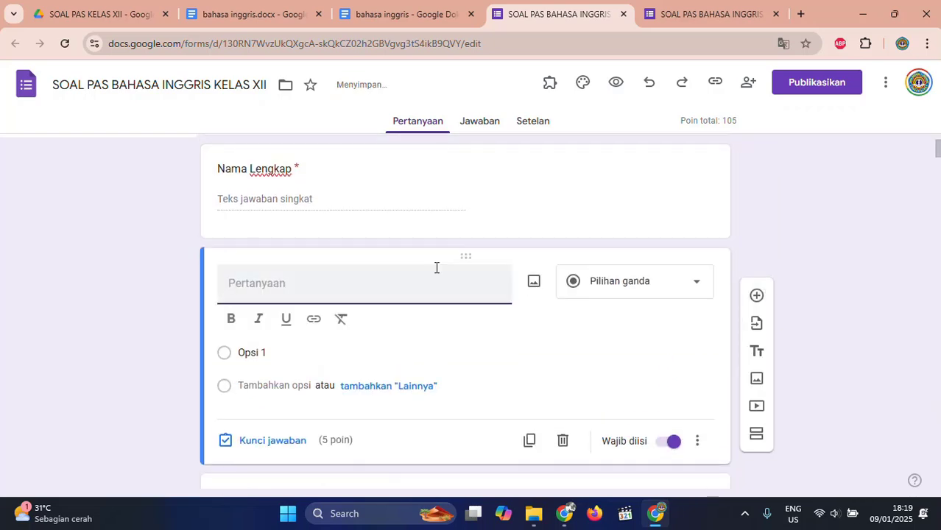
{"action": "type", "text": "Kelas"}
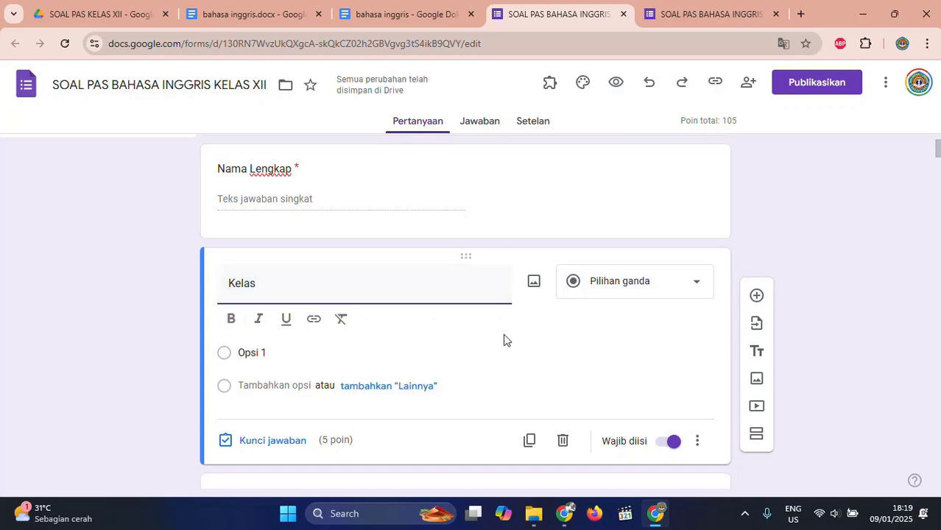
{"action": "left_click", "coordinate": [268, 441]}
{"action": "type", "text": "0"}
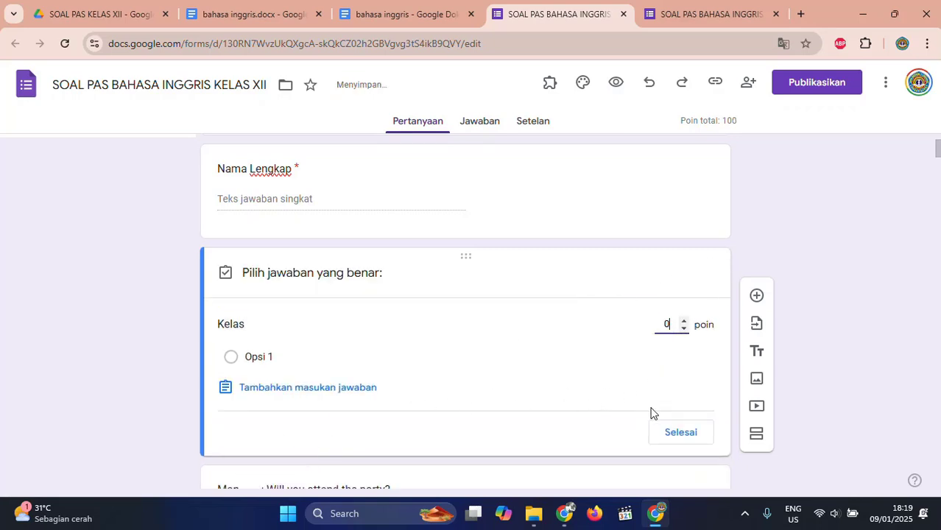
{"action": "left_click", "coordinate": [685, 432]}
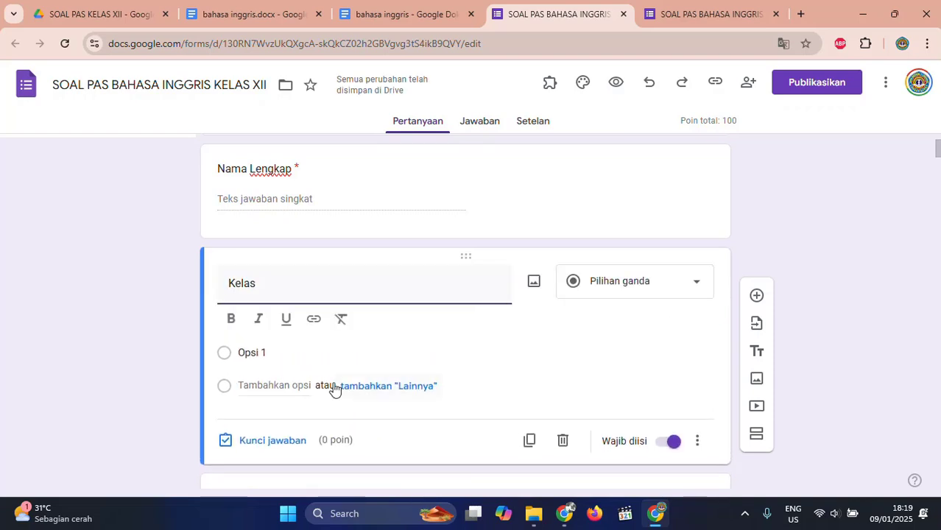
{"action": "left_click", "coordinate": [263, 351]}
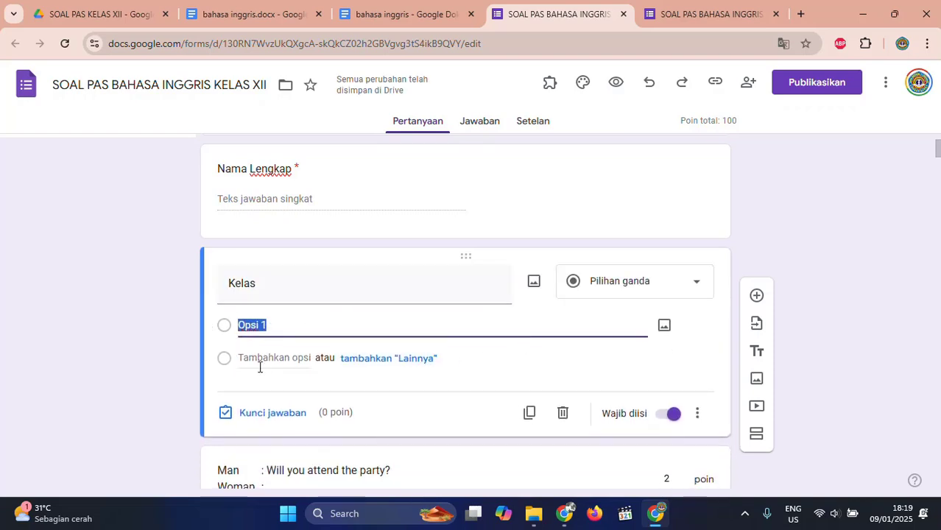
{"action": "left_click", "coordinate": [294, 419]}
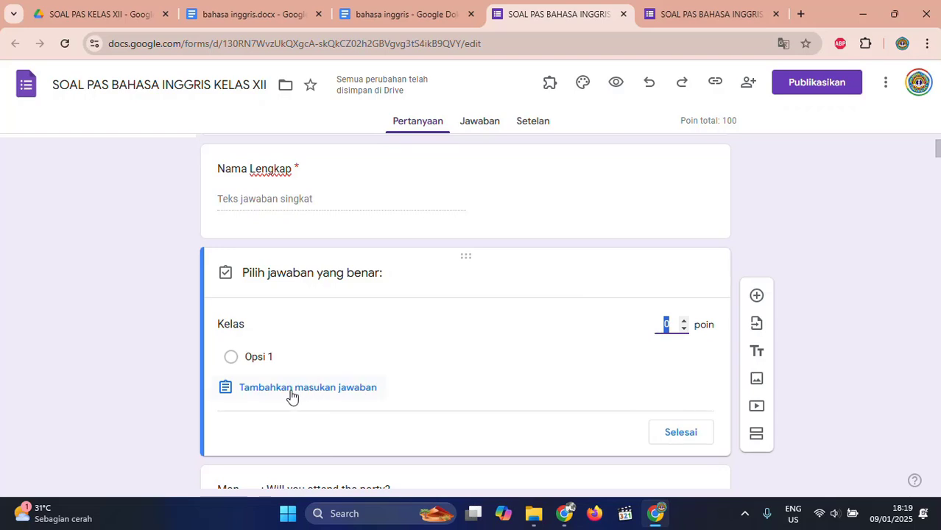
{"action": "left_click", "coordinate": [686, 436]}
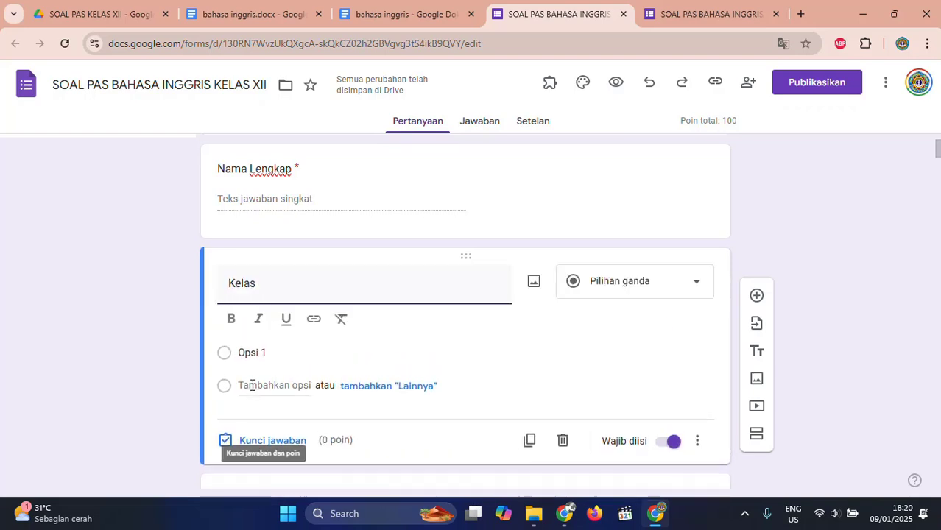
Give the "Kelas" question the options "XII KULINER 1", "XII KULINER 2" and "XII KULINER 3".
{"action": "left_click", "coordinate": [259, 353]}
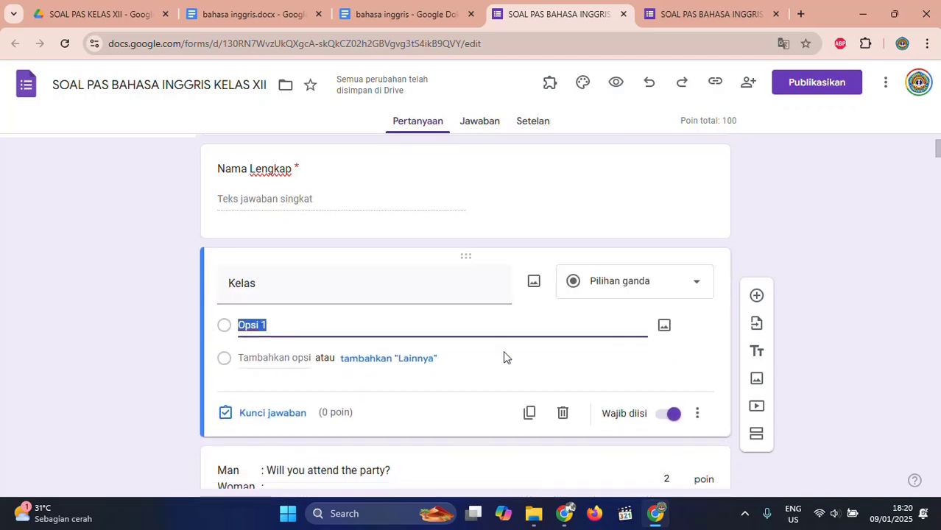
{"action": "type", "text": "XII KULINER"}
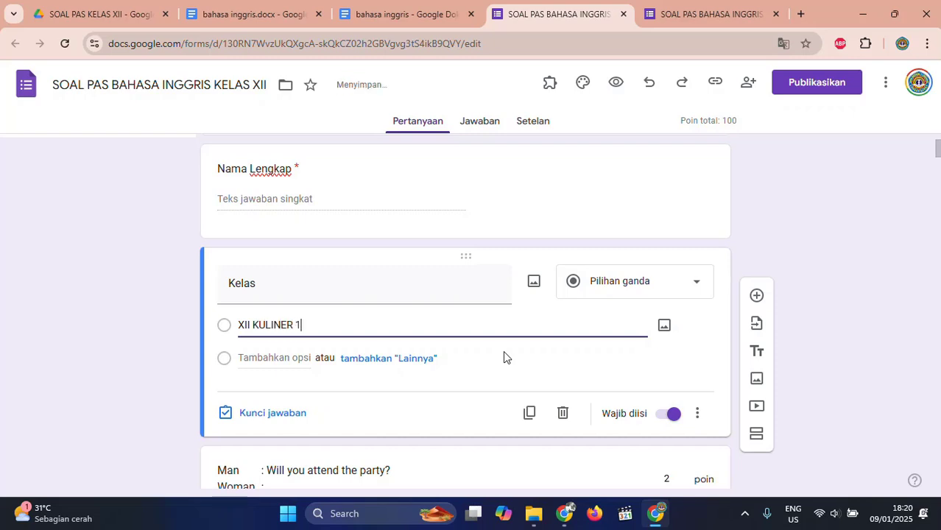
{"action": "key", "text": "Return"}
{"action": "type", "text": "XII"}
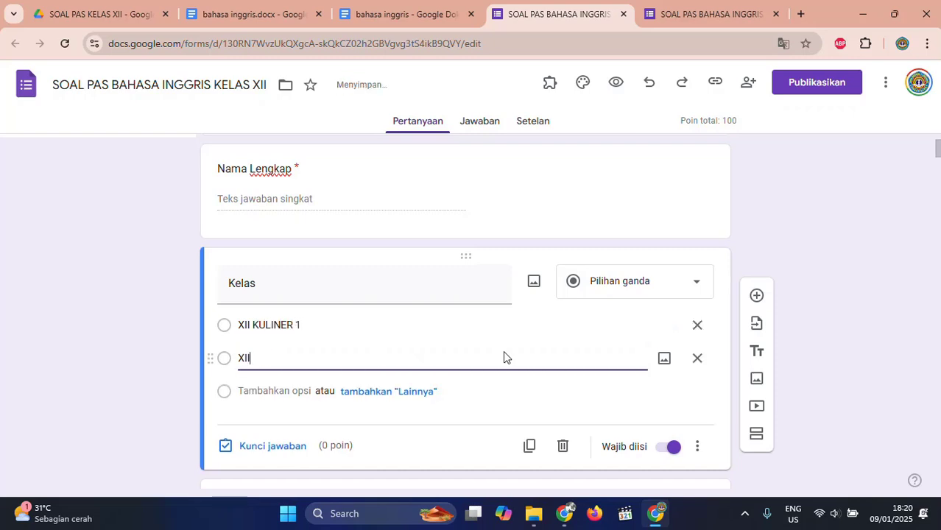
{"action": "type", "text": " KULINER 2"}
{"action": "key", "text": "Return"}
{"action": "type", "text": "XI"}
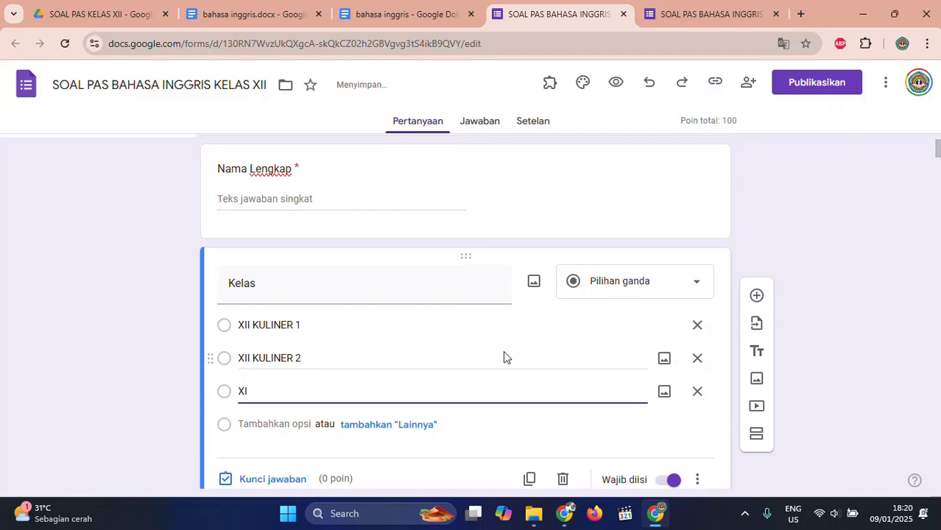
{"action": "type", "text": "I KULINER 3"}
{"action": "scroll", "coordinate": [482, 300], "scroll_direction": "down", "scroll_amount": 2}
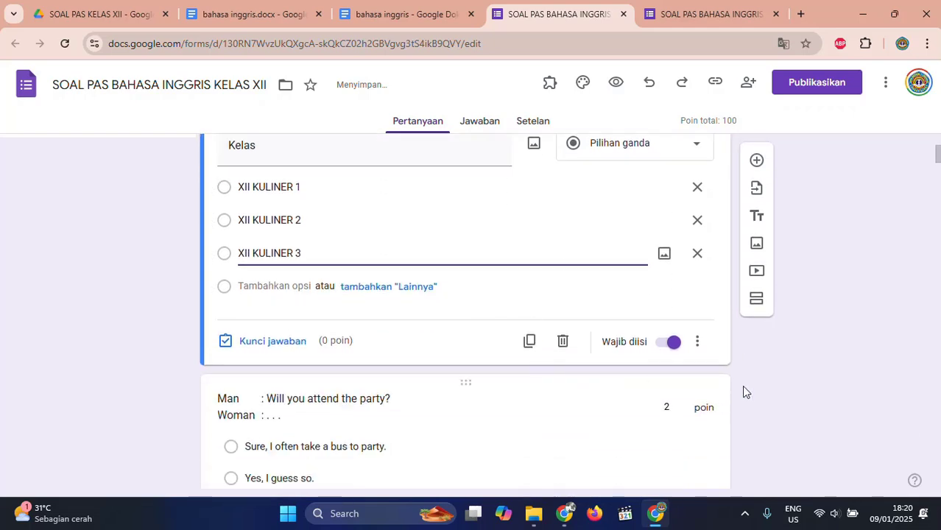
{"action": "left_click", "coordinate": [775, 371]}
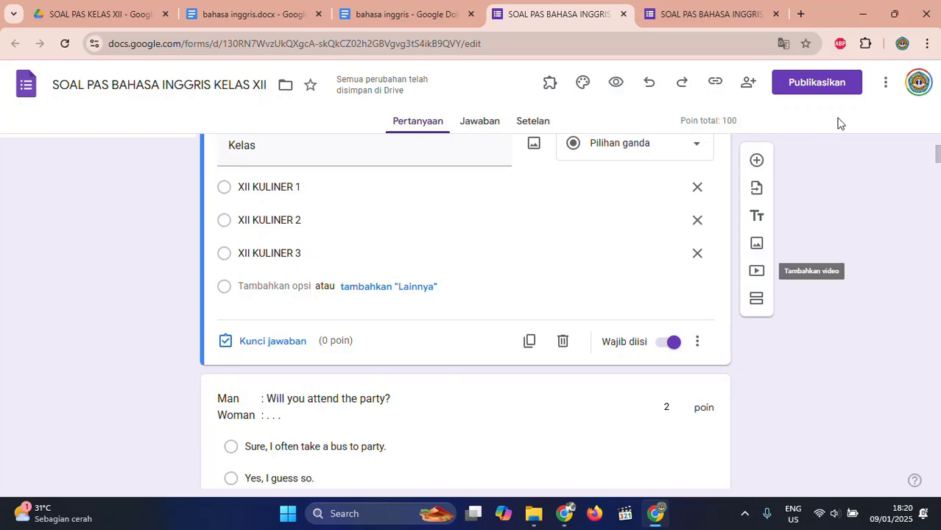
Preview the form to check the email, name and class fields, closing the preview tabs to return to the editor.
{"action": "left_click", "coordinate": [616, 82]}
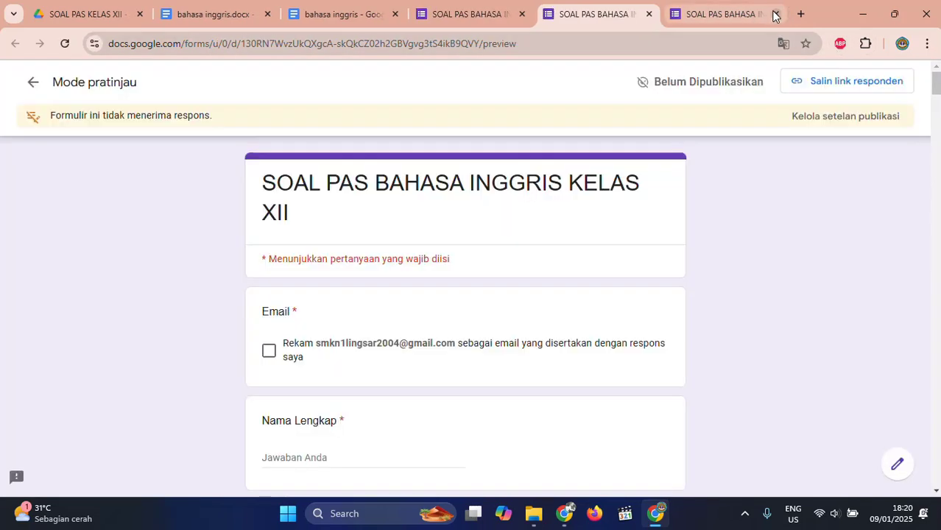
{"action": "left_click", "coordinate": [775, 14]}
{"action": "scroll", "coordinate": [450, 328], "scroll_direction": "down", "scroll_amount": 2}
{"action": "scroll", "coordinate": [448, 326], "scroll_direction": "up", "scroll_amount": 1}
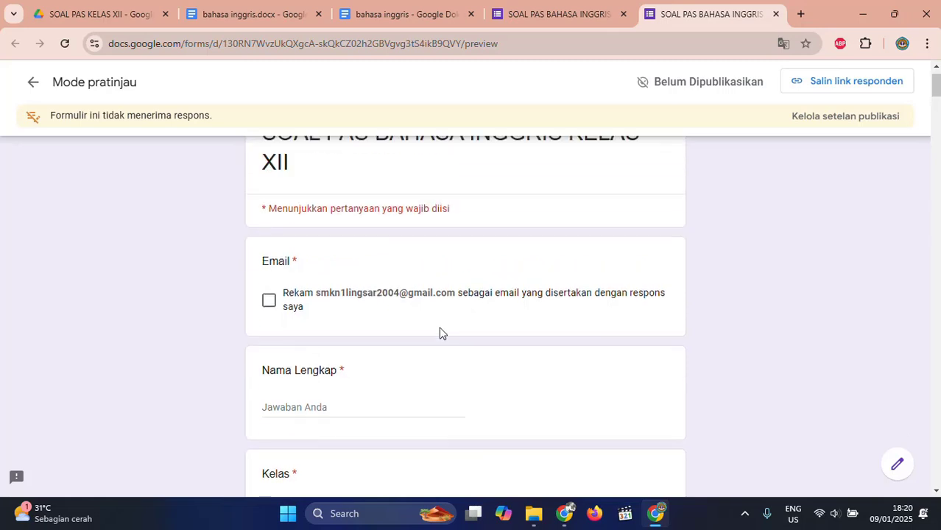
{"action": "scroll", "coordinate": [439, 330], "scroll_direction": "down", "scroll_amount": 5}
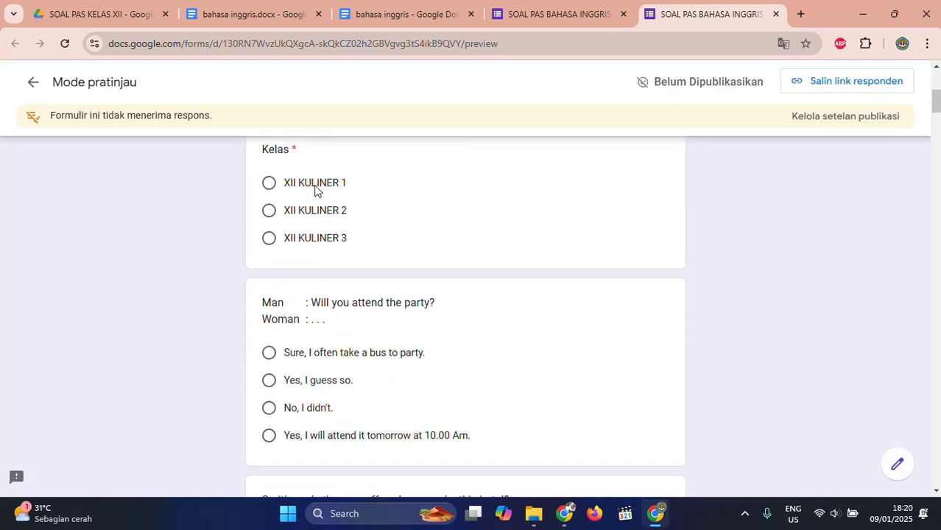
{"action": "scroll", "coordinate": [505, 327], "scroll_direction": "up", "scroll_amount": 5}
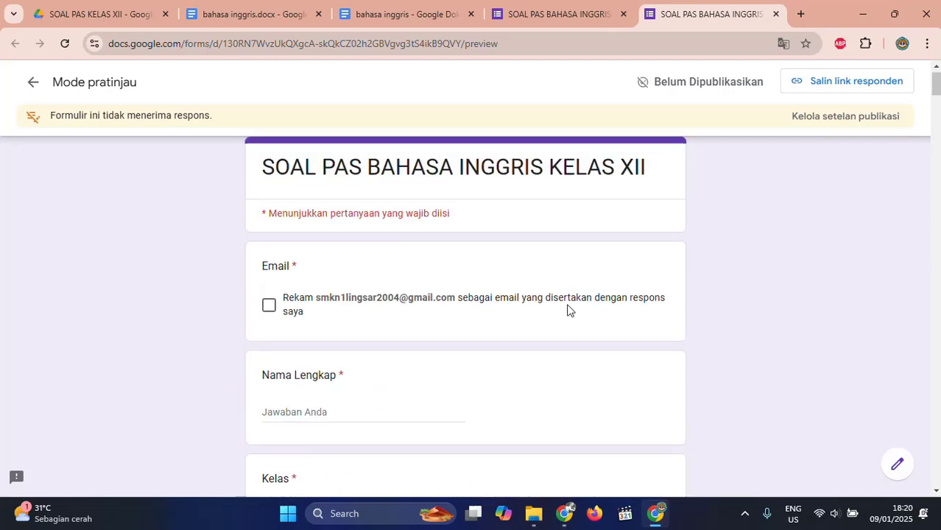
{"action": "left_click", "coordinate": [775, 14]}
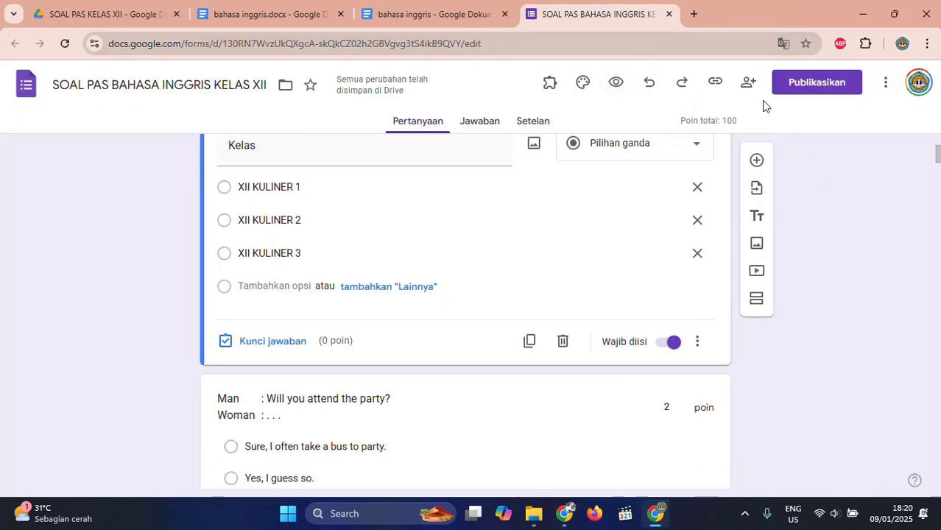
Publish the form to anyone who has the link.
{"action": "left_click", "coordinate": [713, 86]}
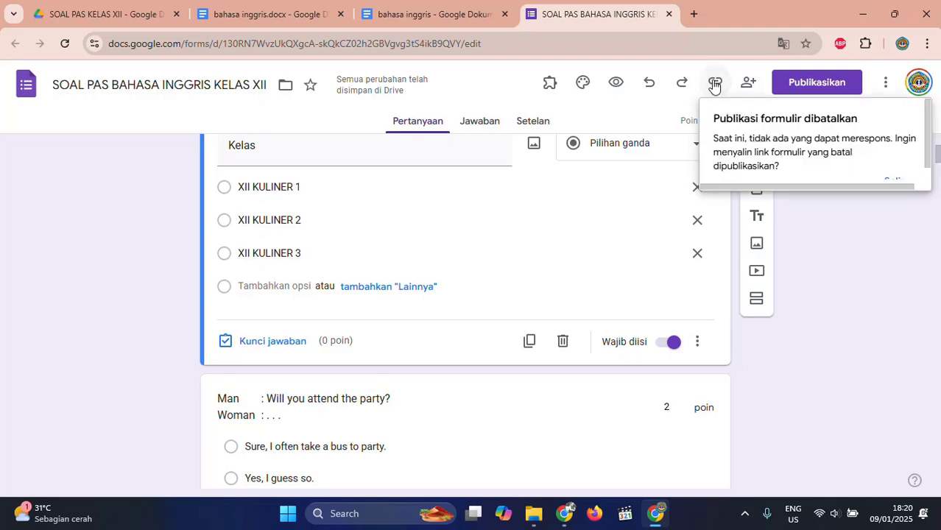
{"action": "left_click", "coordinate": [832, 251]}
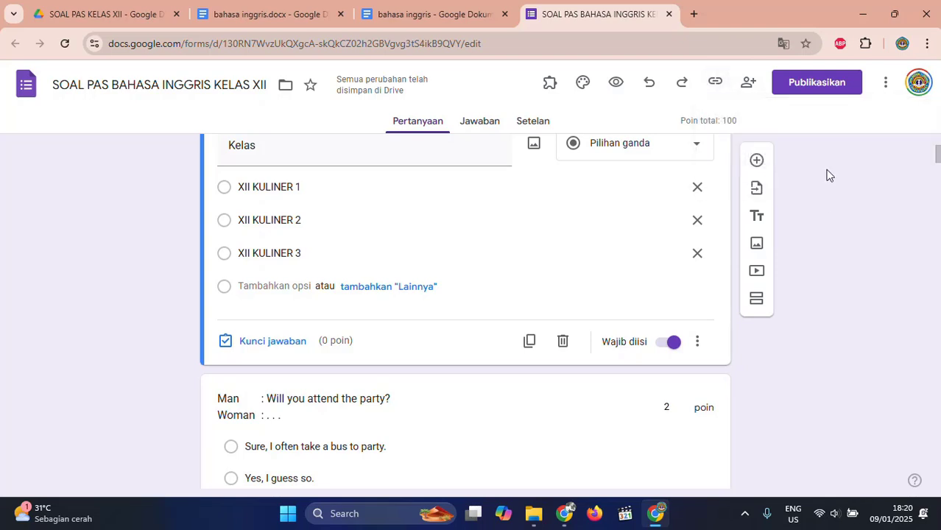
{"action": "left_click", "coordinate": [812, 89]}
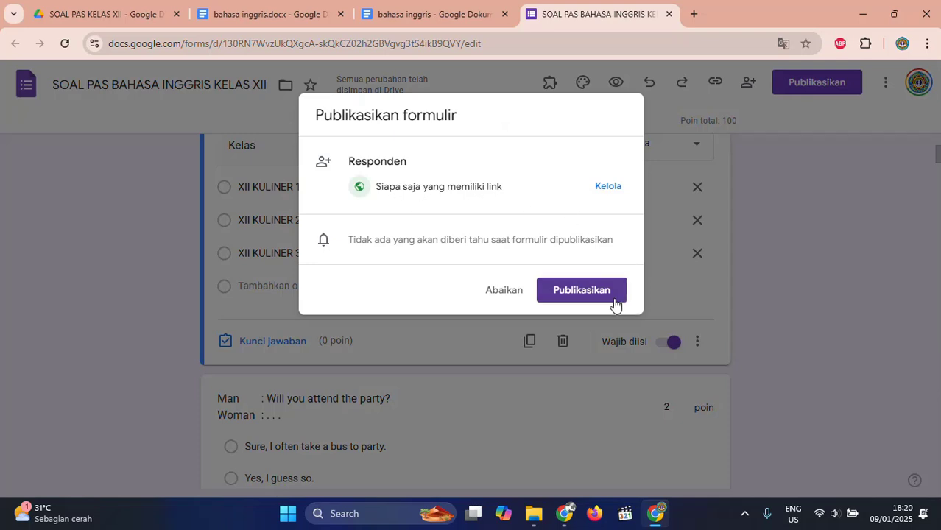
{"action": "left_click", "coordinate": [581, 294]}
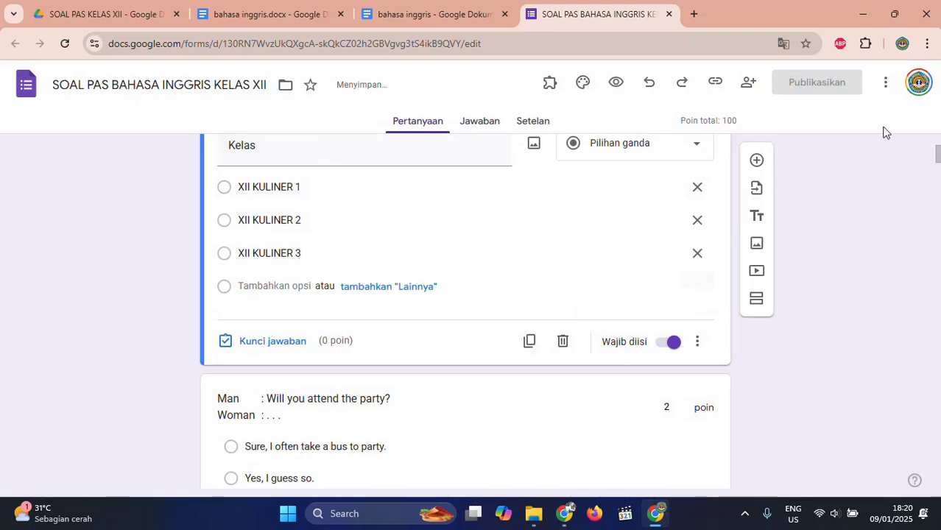
Shorten the respondent link of the published form and copy it.
{"action": "left_click", "coordinate": [697, 84]}
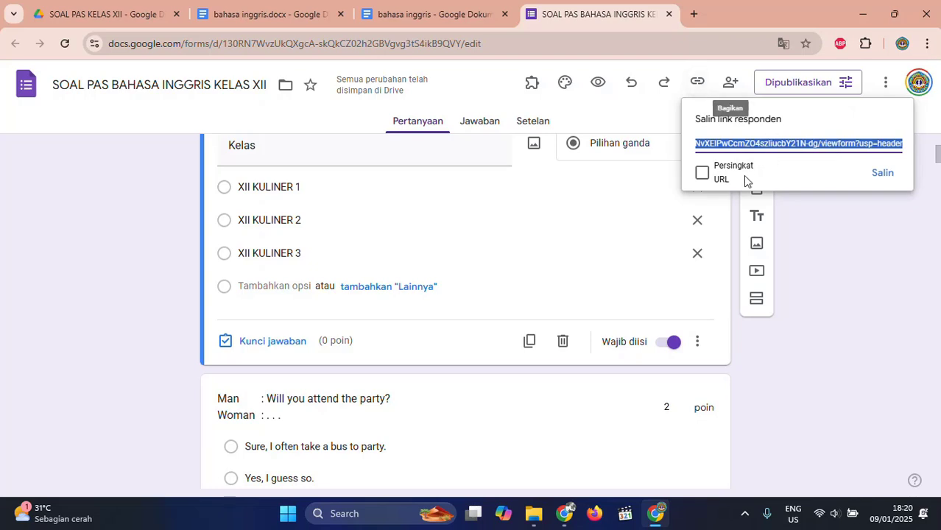
{"action": "left_click", "coordinate": [735, 168]}
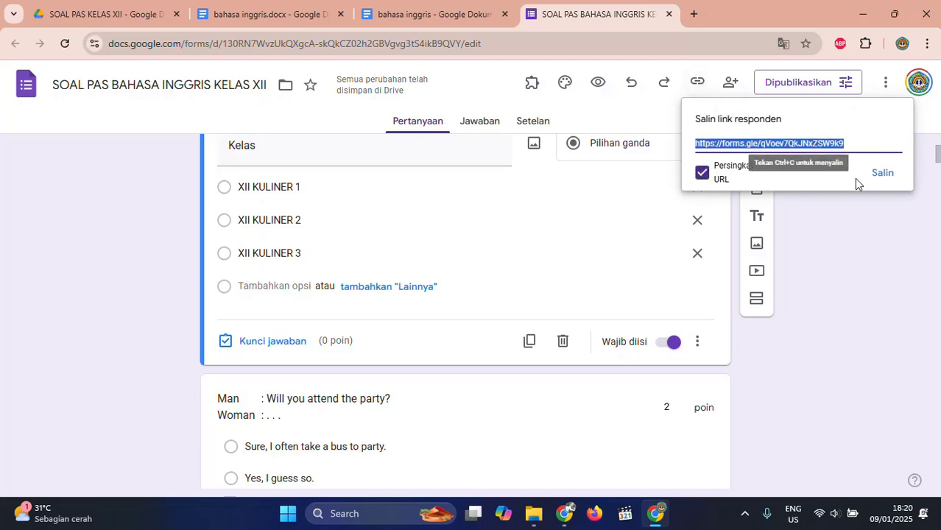
{"action": "left_click", "coordinate": [882, 173]}
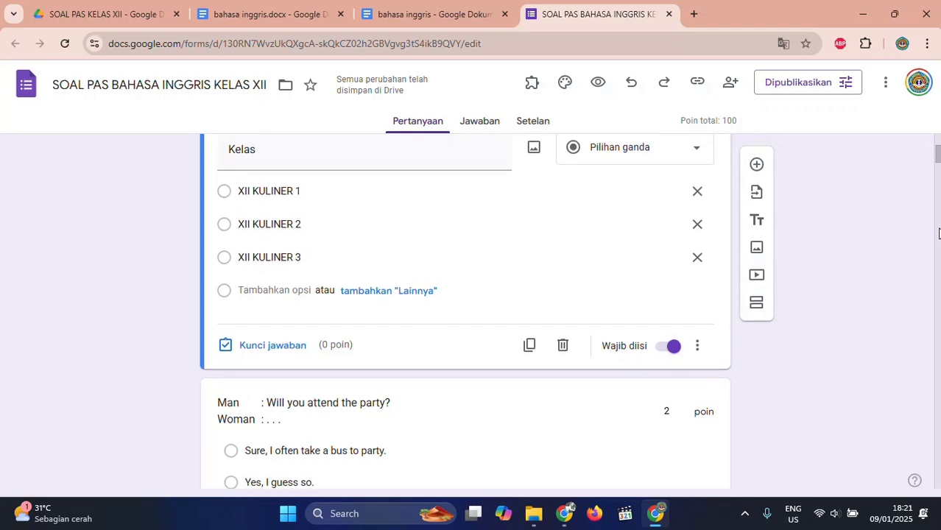
{"action": "scroll", "coordinate": [885, 222], "scroll_direction": "up", "scroll_amount": 3}
{"action": "scroll", "coordinate": [879, 247], "scroll_direction": "up", "scroll_amount": 1}
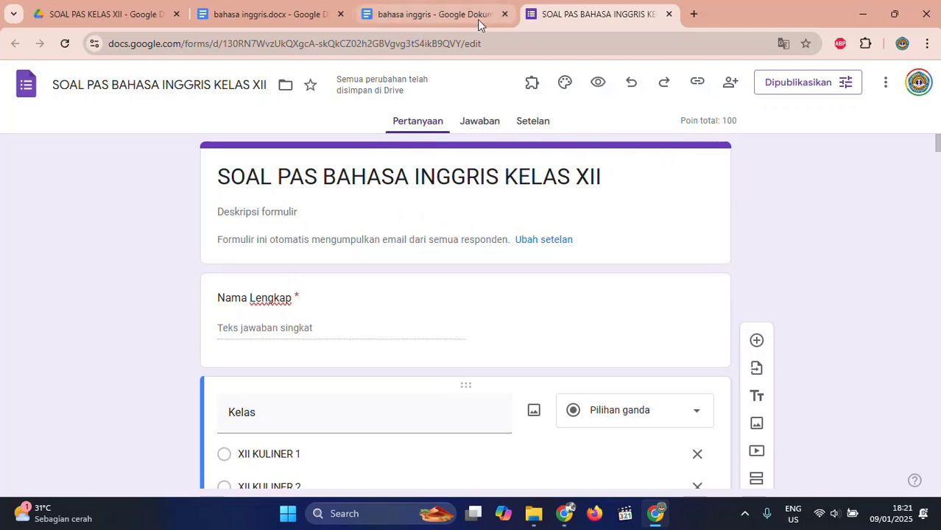
{"action": "mouse_move", "coordinate": [477, 20]}
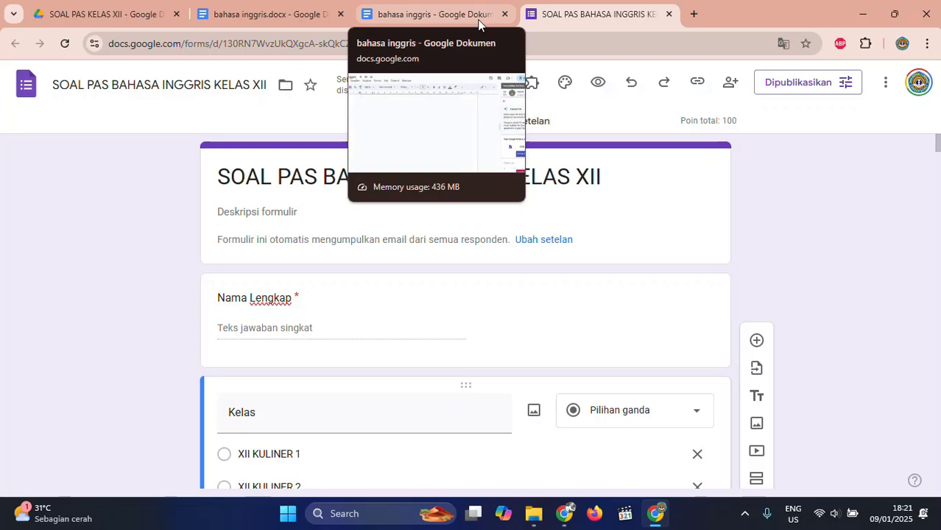
{"action": "left_click", "coordinate": [262, 15]}
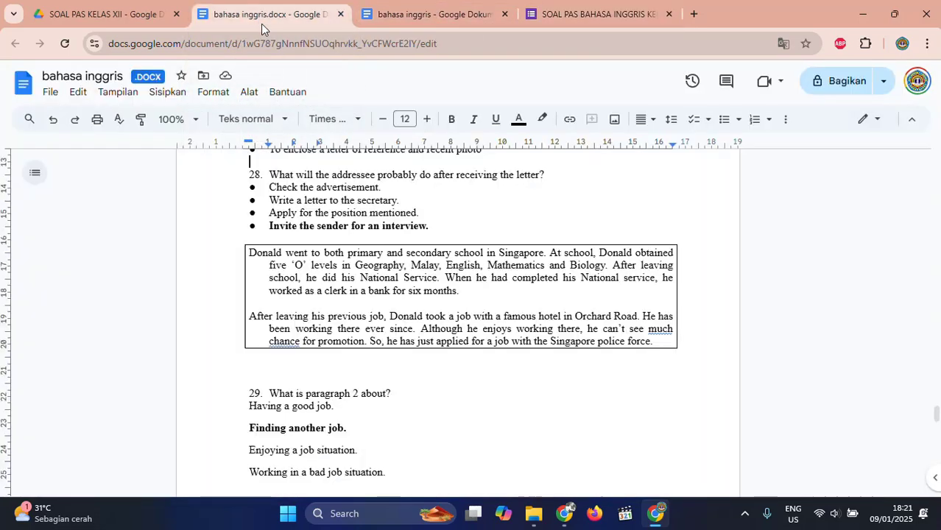
{"action": "left_click", "coordinate": [578, 17]}
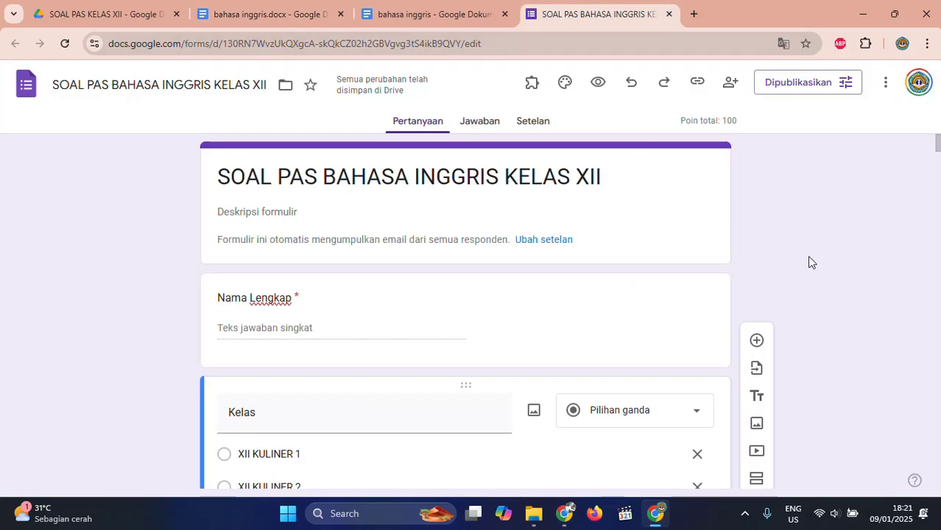